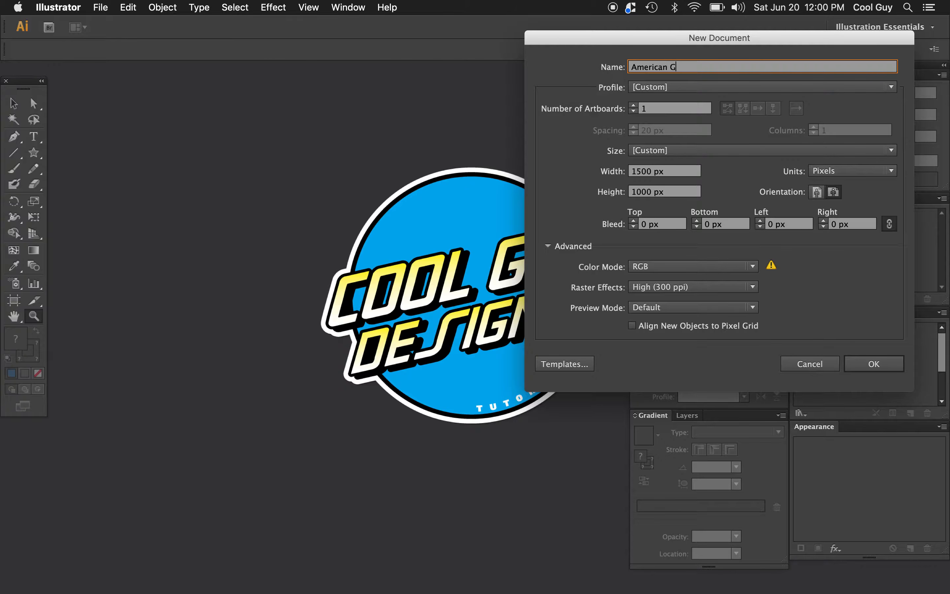
# Step: Create a document named American Flag that is 2000 px wide and 1000 px high, using pixel units
pyautogui.click(661, 173)
pyautogui.write('2000')
pyautogui.click(661, 194)
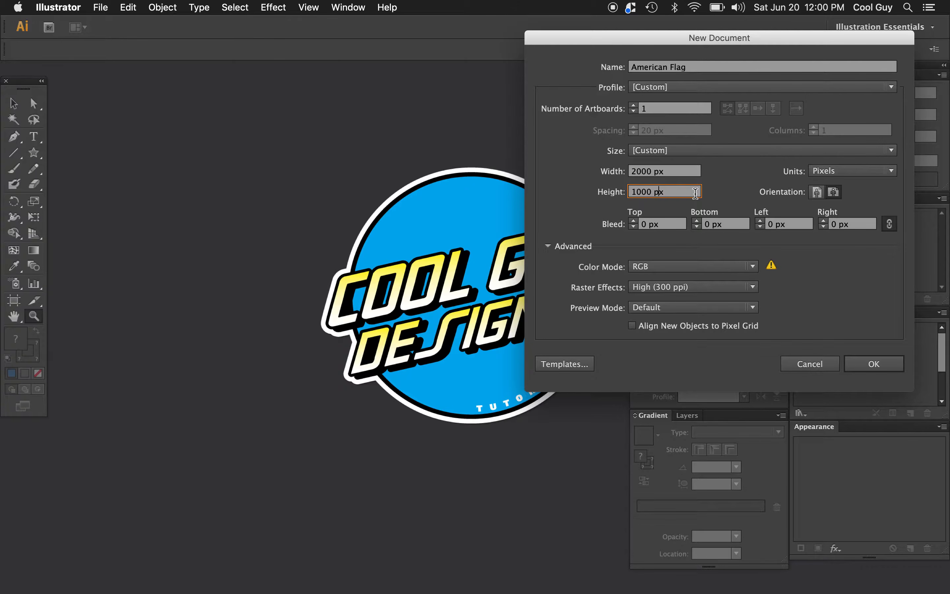
pyautogui.click(846, 172)
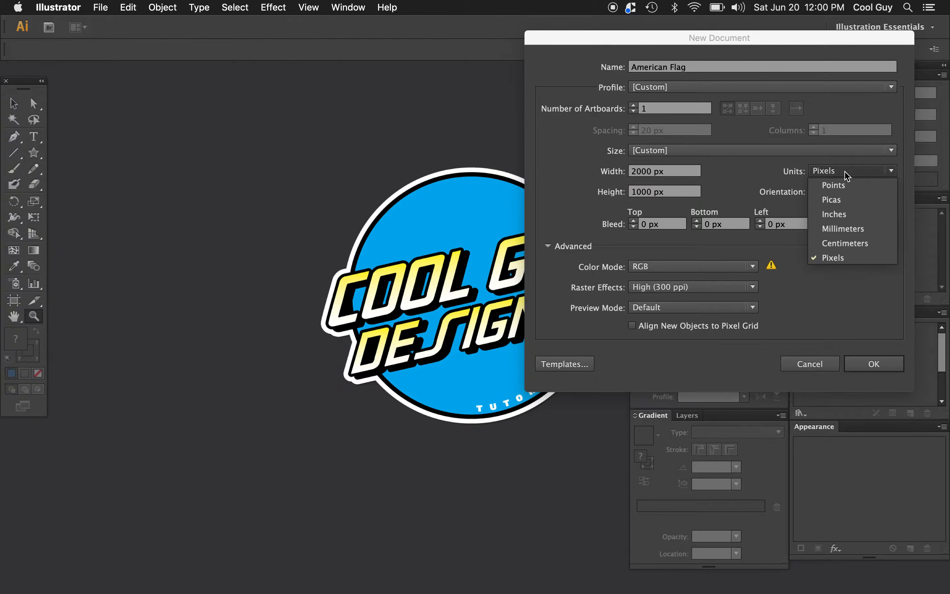
pyautogui.click(834, 258)
pyautogui.click(873, 363)
# Step: Set the default colours to a near-black fill (231F20) and no stroke
pyautogui.keyDown('alt'); pyautogui.click(378, 234); pyautogui.keyUp('alt')
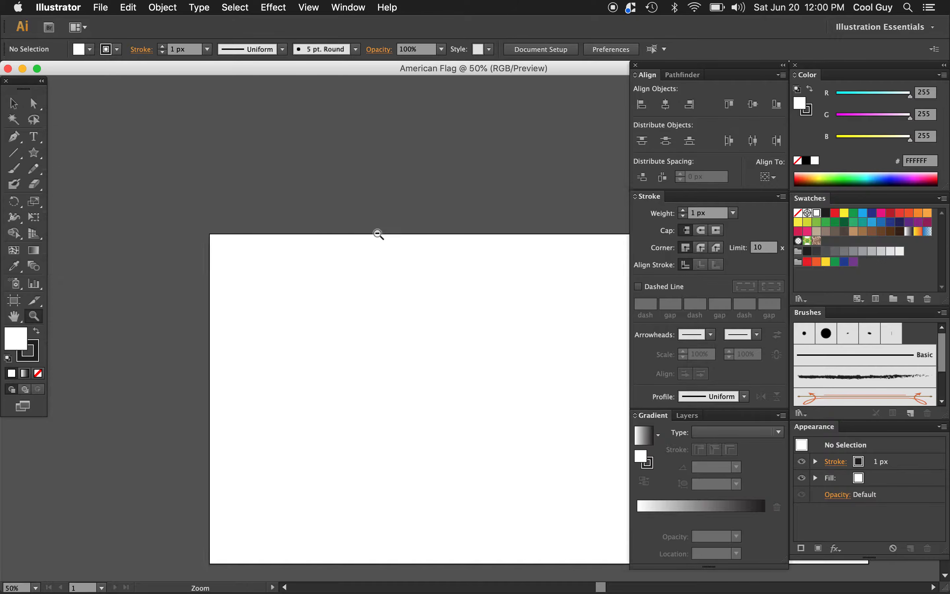
pyautogui.keyDown('alt'); pyautogui.click(493, 384); pyautogui.keyUp('alt')
pyautogui.keyDown('alt'); pyautogui.click(493, 385); pyautogui.keyUp('alt')
pyautogui.press('v')
pyautogui.click(39, 373)
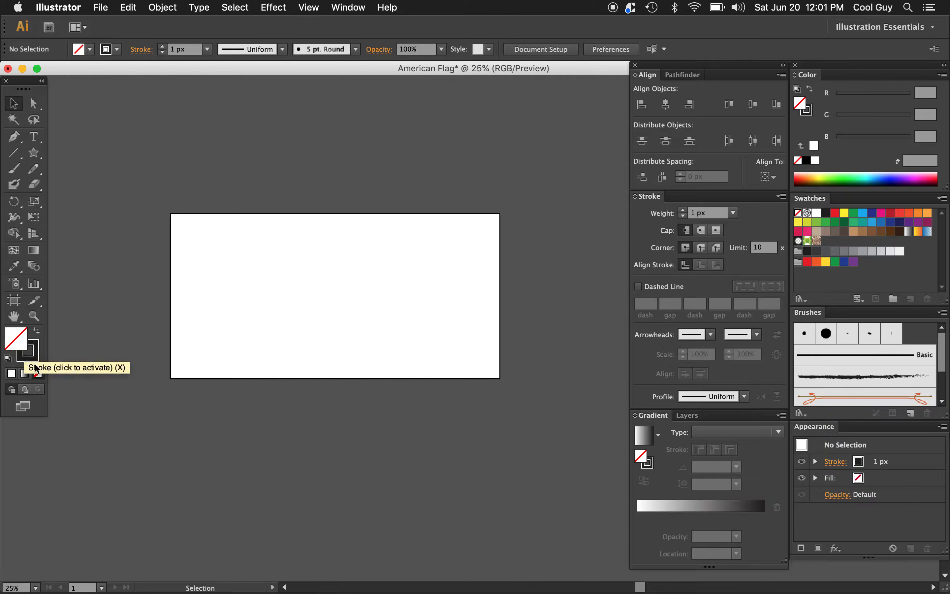
pyautogui.click(36, 331)
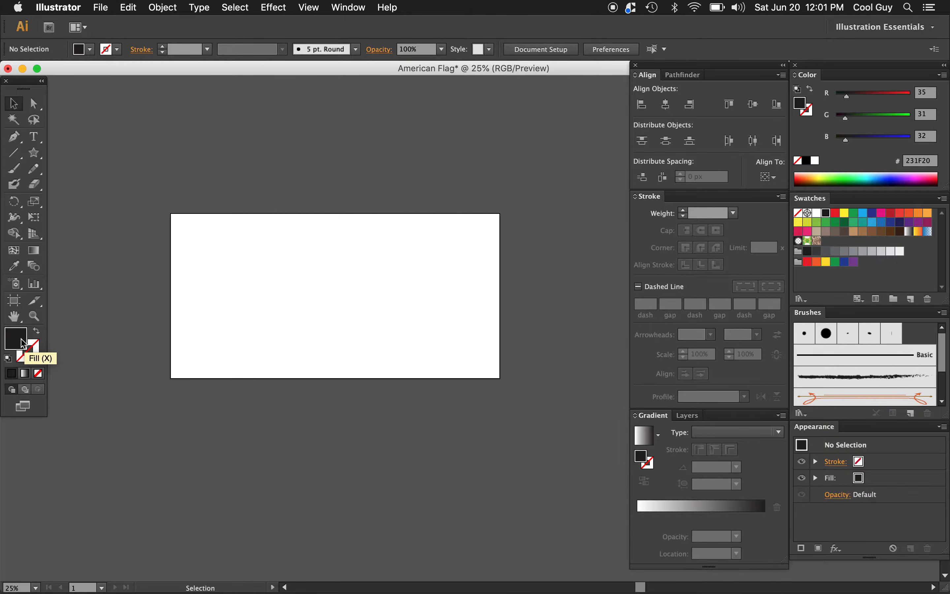
pyautogui.click(38, 353)
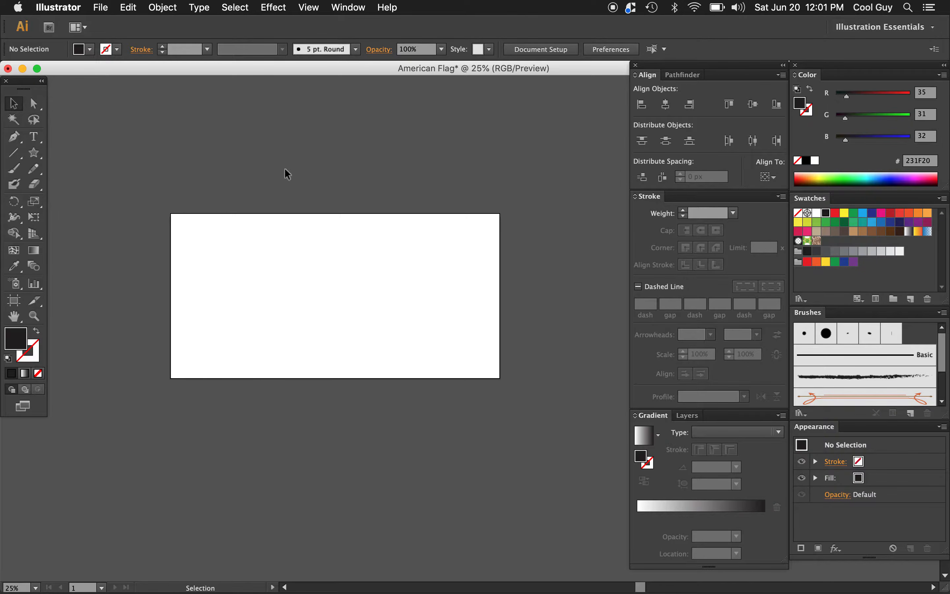
# Step: Create a 2000 by 1000 px rectangle with the Rectangle tool by entering exact dimensions
pyautogui.moveTo(35, 153); pyautogui.dragTo(80, 159)
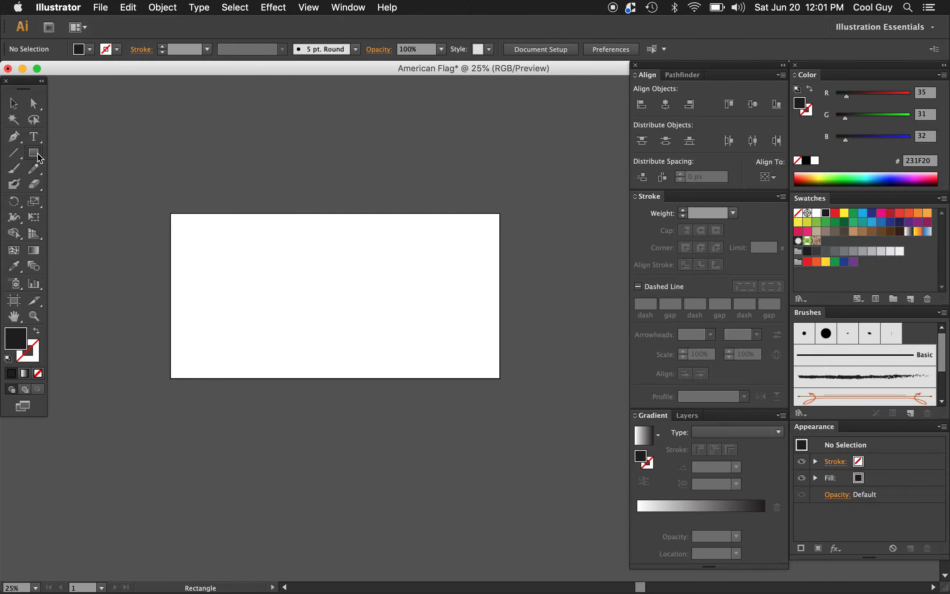
pyautogui.click(232, 242)
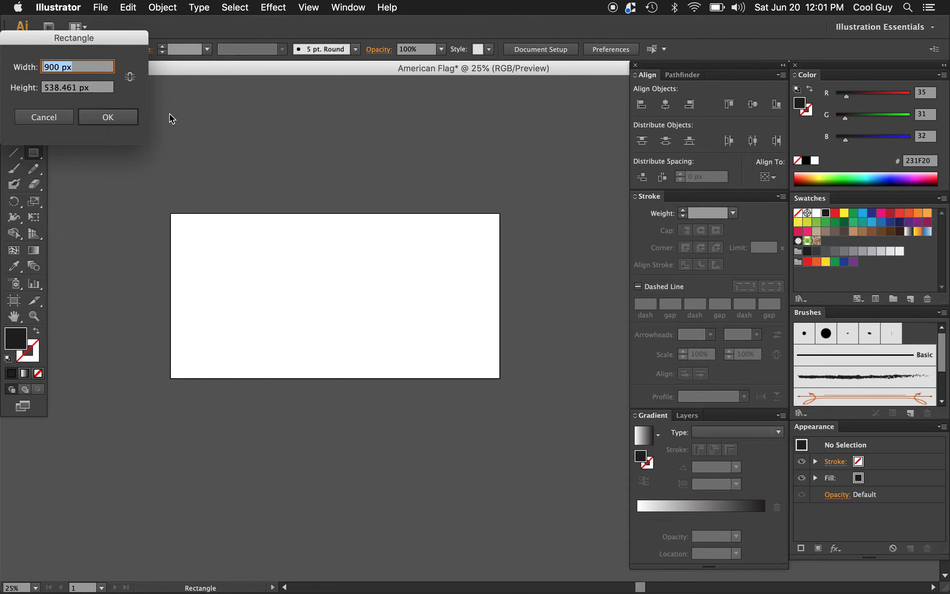
pyautogui.write('2')
pyautogui.press('Tab')
pyautogui.press('Tab')
pyautogui.press('Tab')
pyautogui.press('Tab')
pyautogui.press('Tab')
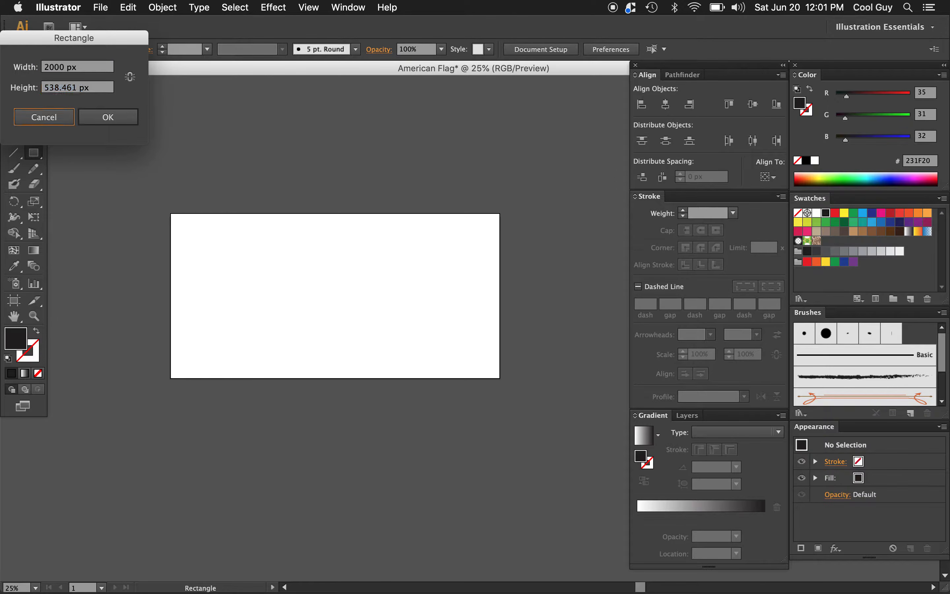
pyautogui.write('1000')
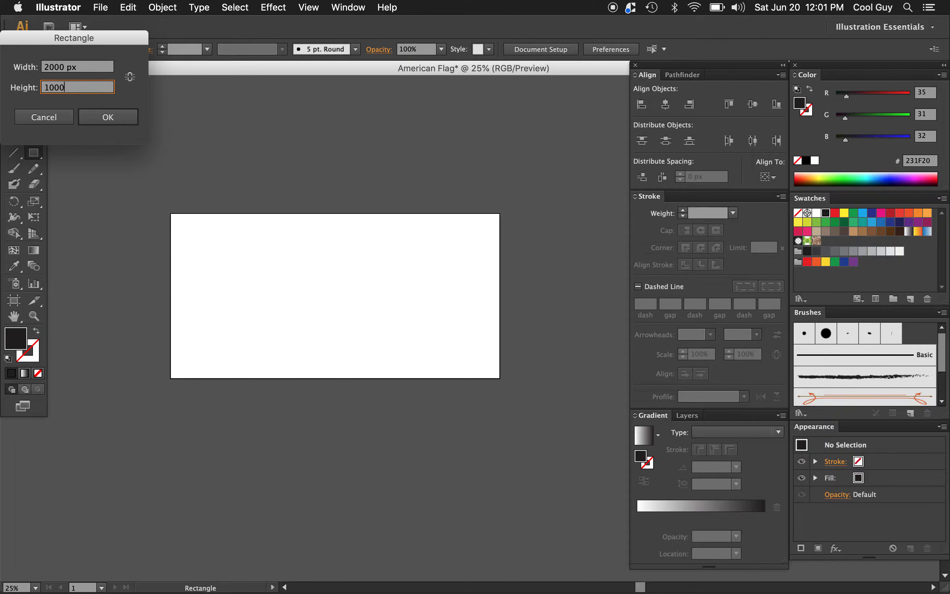
pyautogui.click(131, 78)
pyautogui.click(132, 78)
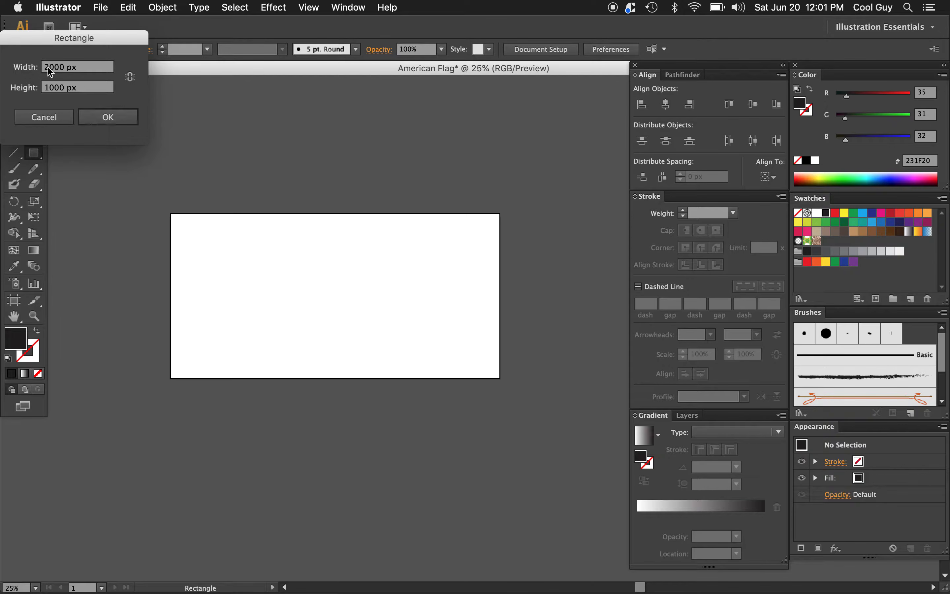
pyautogui.click(108, 117)
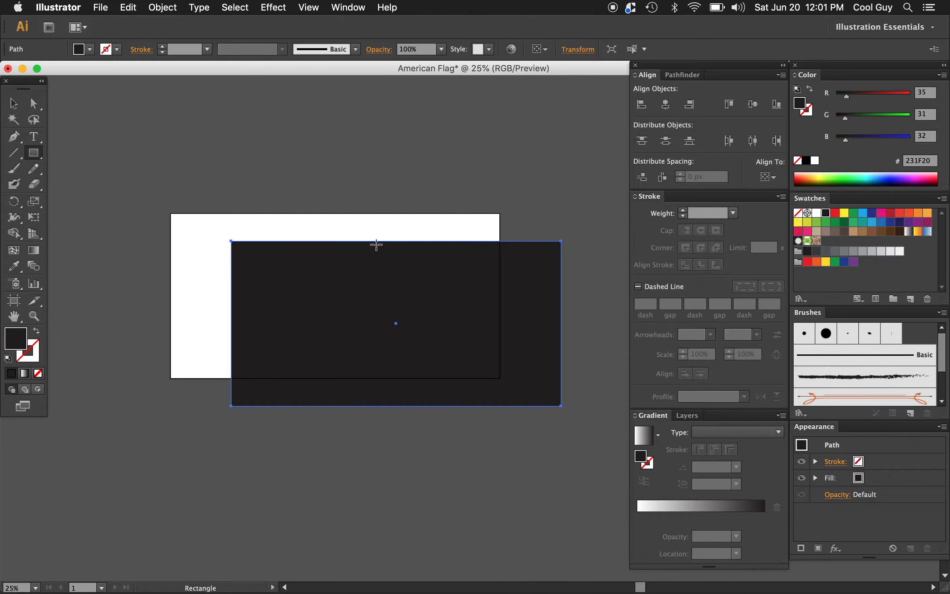
# Step: Align the rectangle to the artboard, centring it both horizontally and vertically
pyautogui.click(766, 179)
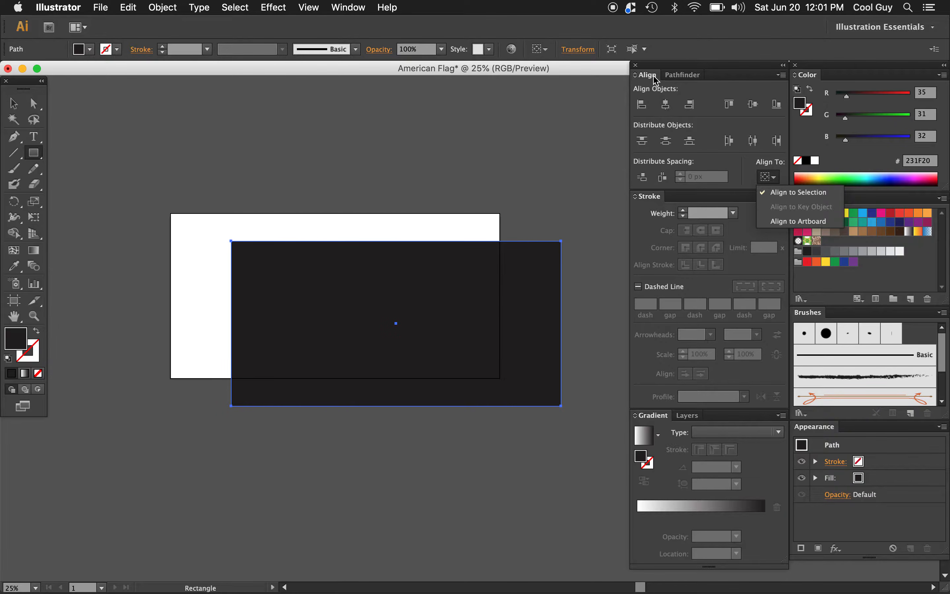
pyautogui.click(338, 8)
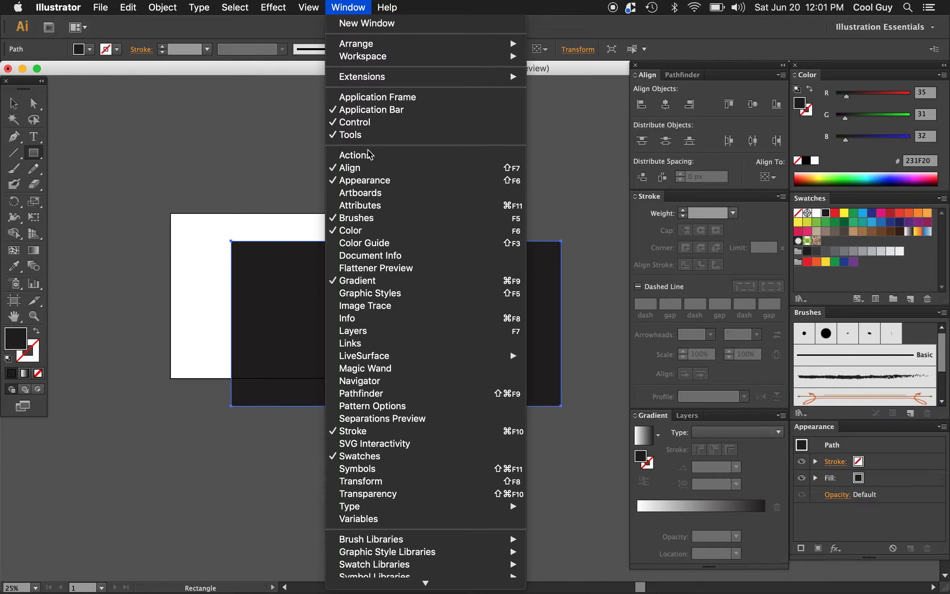
pyautogui.click(591, 122)
pyautogui.click(769, 179)
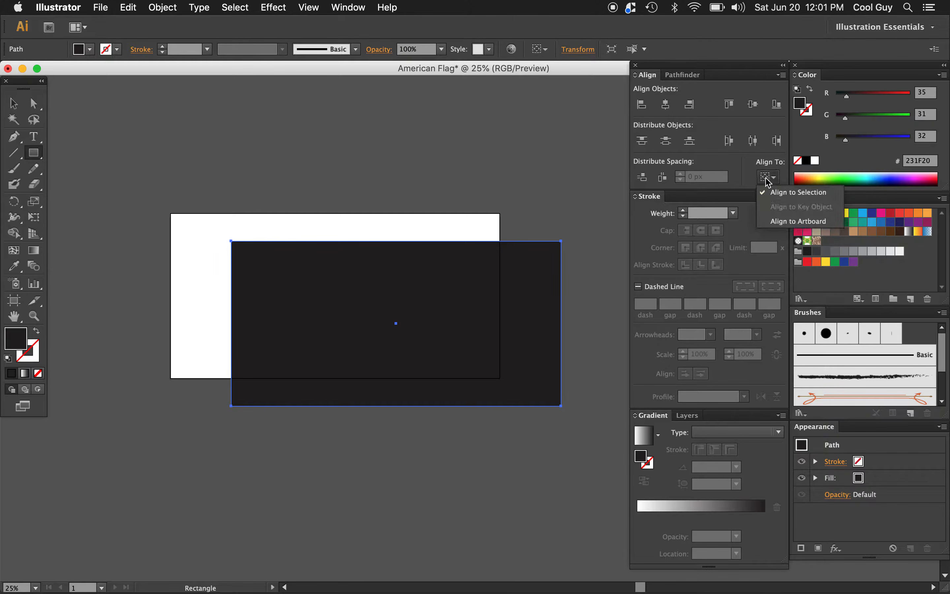
pyautogui.click(796, 221)
pyautogui.click(669, 109)
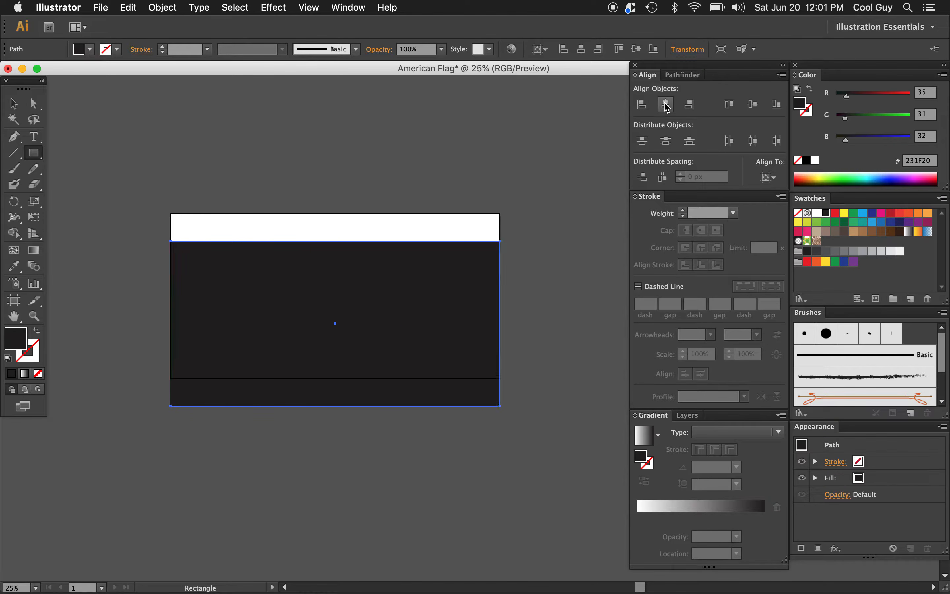
pyautogui.click(755, 107)
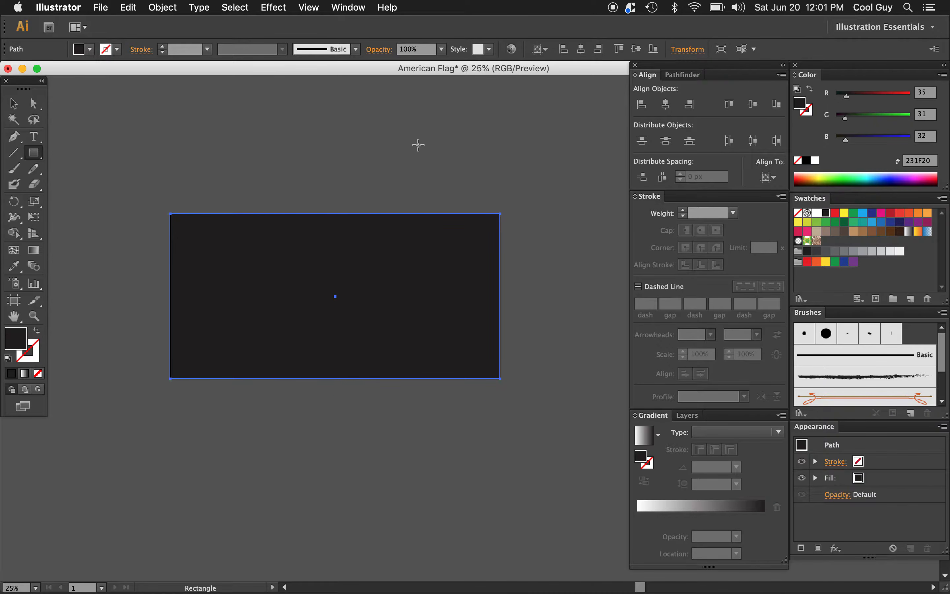
# Step: Divide the rectangle's 1000 px height by 13 with width and height proportions unconstrained, making a single stripe
pyautogui.press('v')
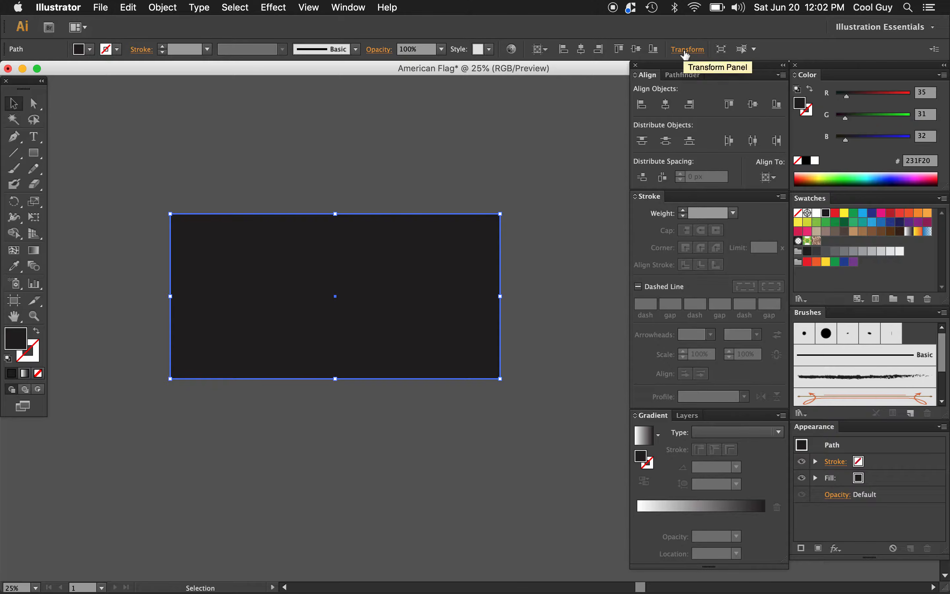
pyautogui.click(347, 7)
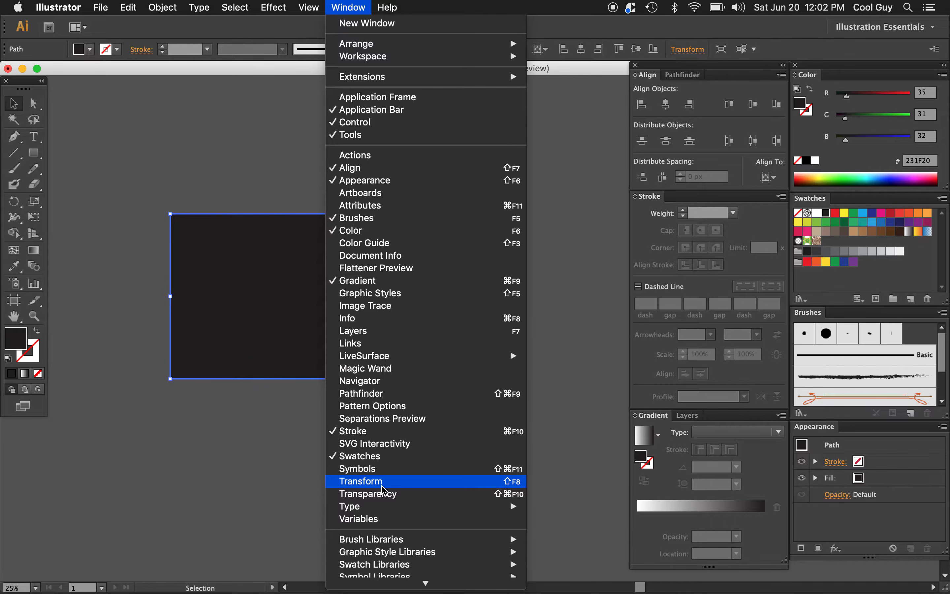
pyautogui.click(688, 50)
pyautogui.click(688, 50)
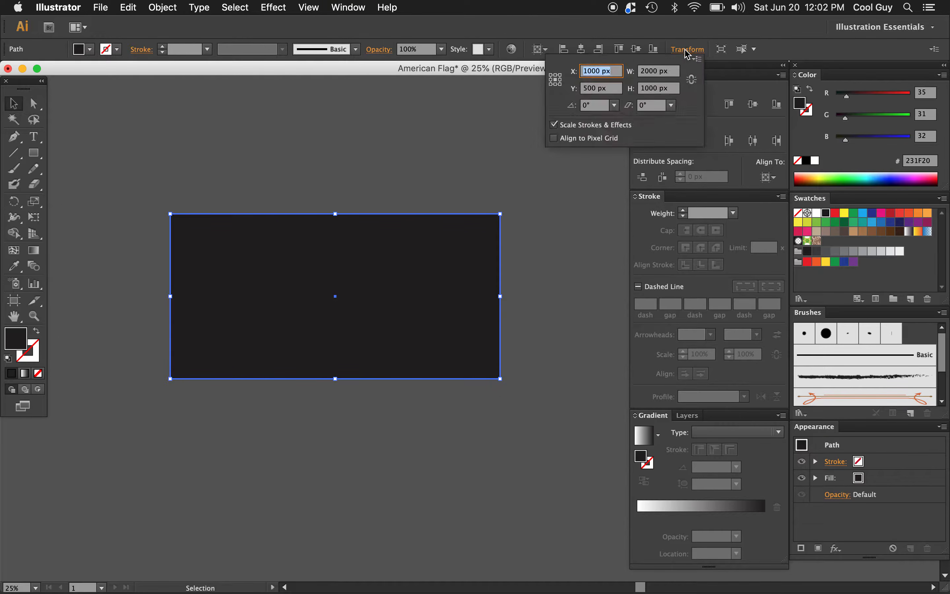
pyautogui.click(693, 82)
pyautogui.click(693, 82)
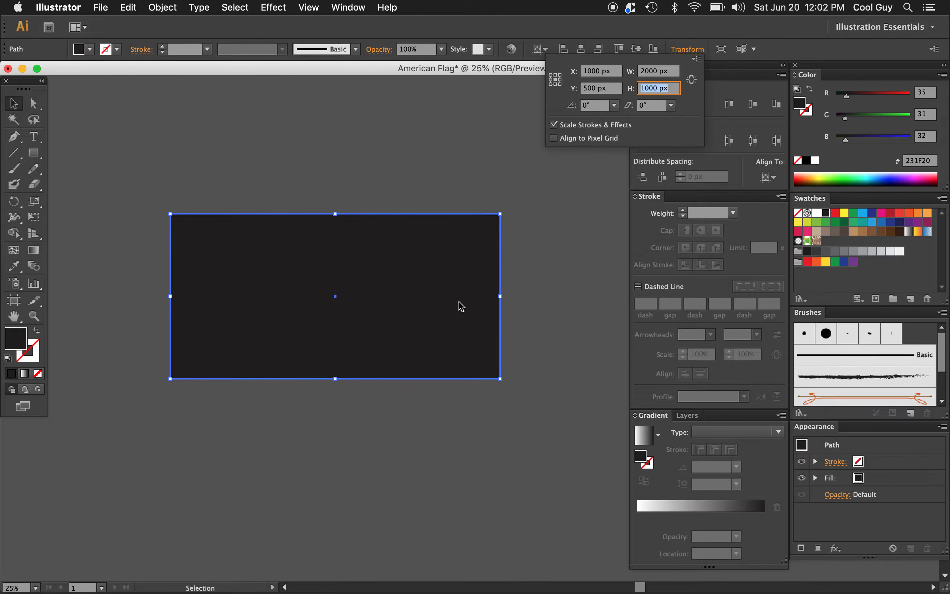
pyautogui.click(673, 88)
pyautogui.write('/')
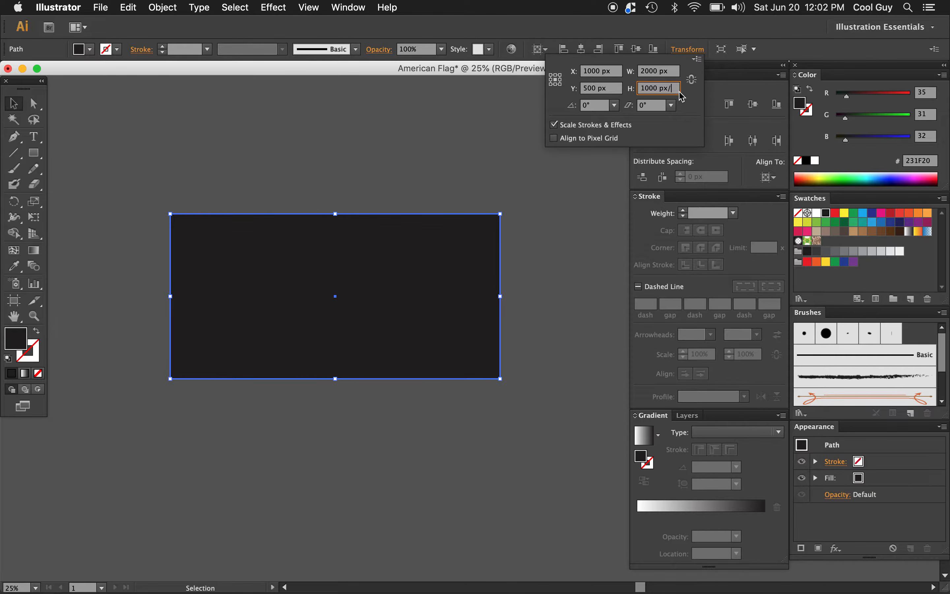
pyautogui.write('13')
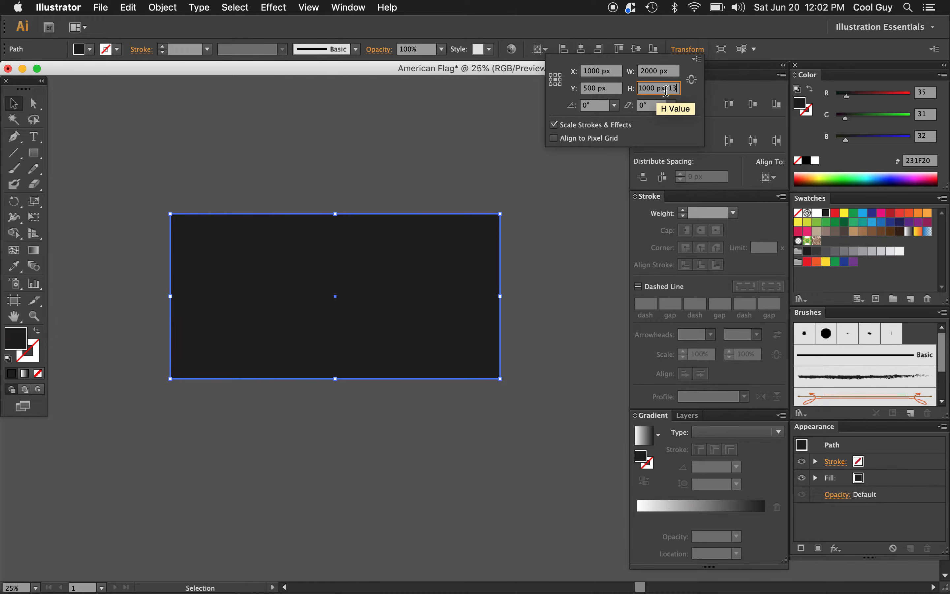
pyautogui.press('Return')
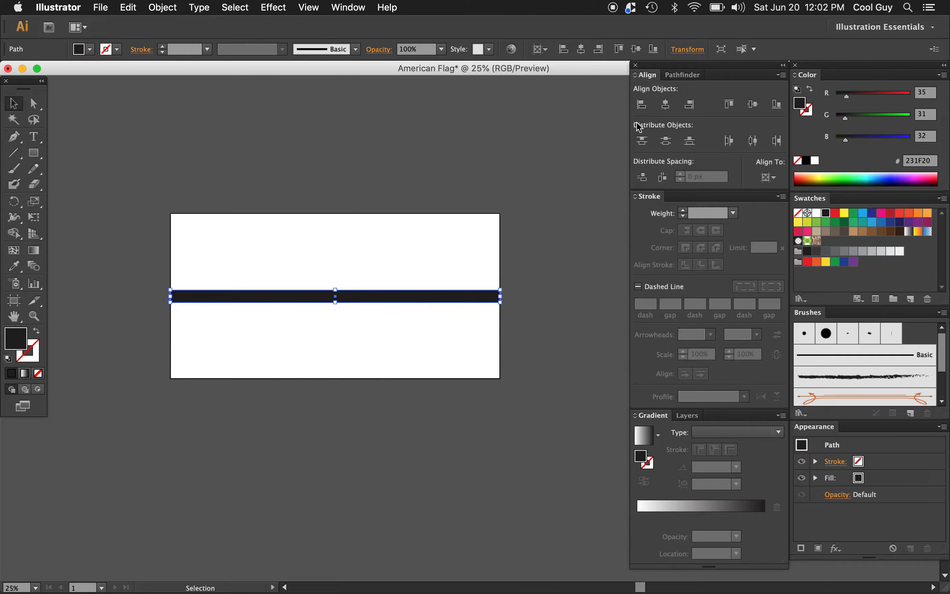
# Step: Align the stripe to the top edge of the artboard
pyautogui.click(770, 177)
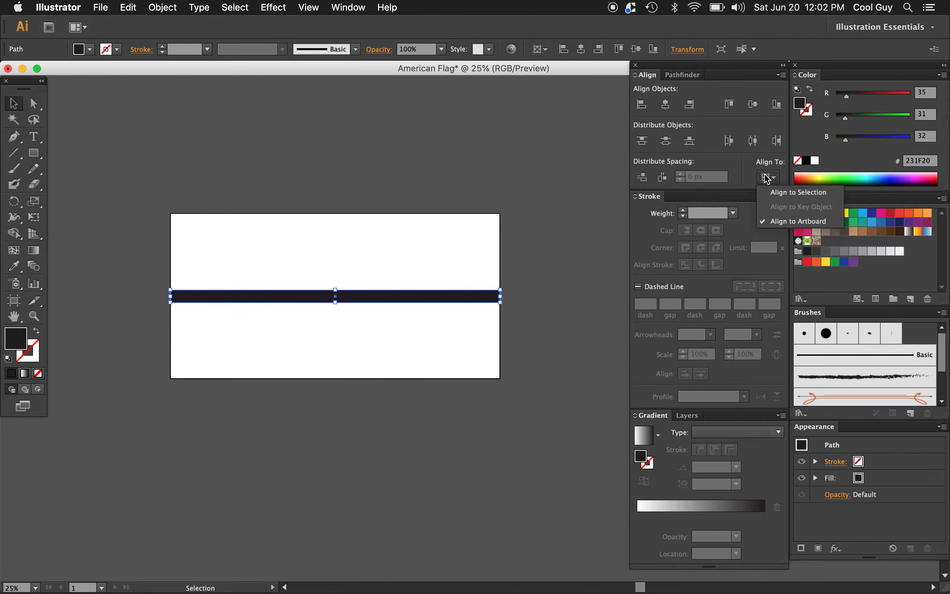
pyautogui.click(731, 105)
pyautogui.click(732, 107)
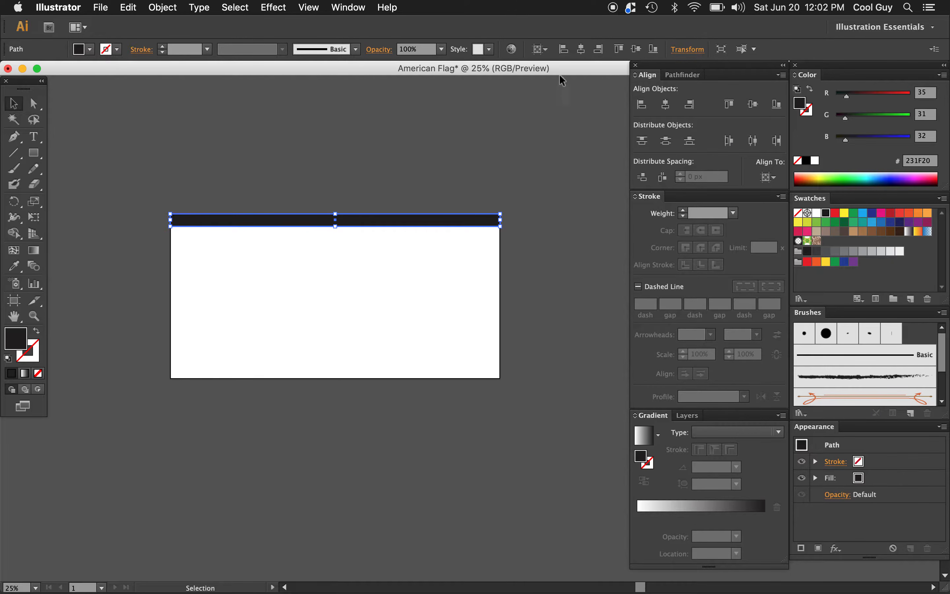
# Step: Copy the stripe's height value and use it as the Move offset, duplicating the stripe 0 px horizontally and 76.923 px vertically
pyautogui.click(682, 54)
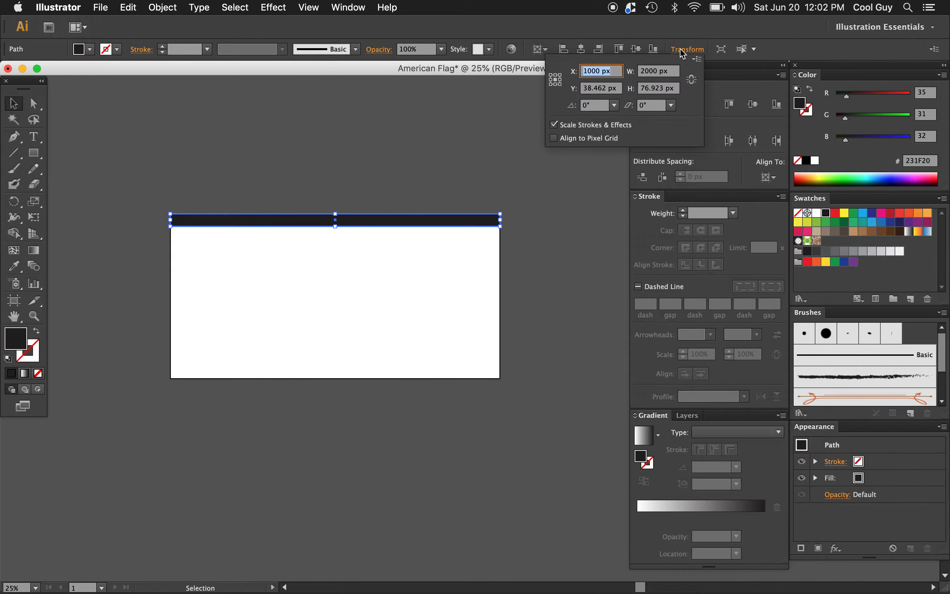
pyautogui.click(658, 90)
pyautogui.press('super+c')
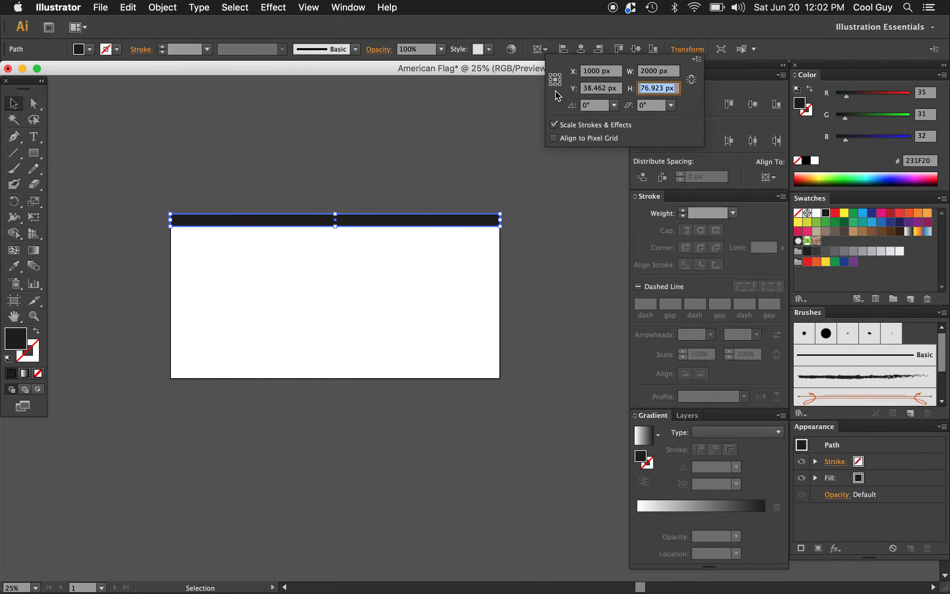
pyautogui.click(167, 9)
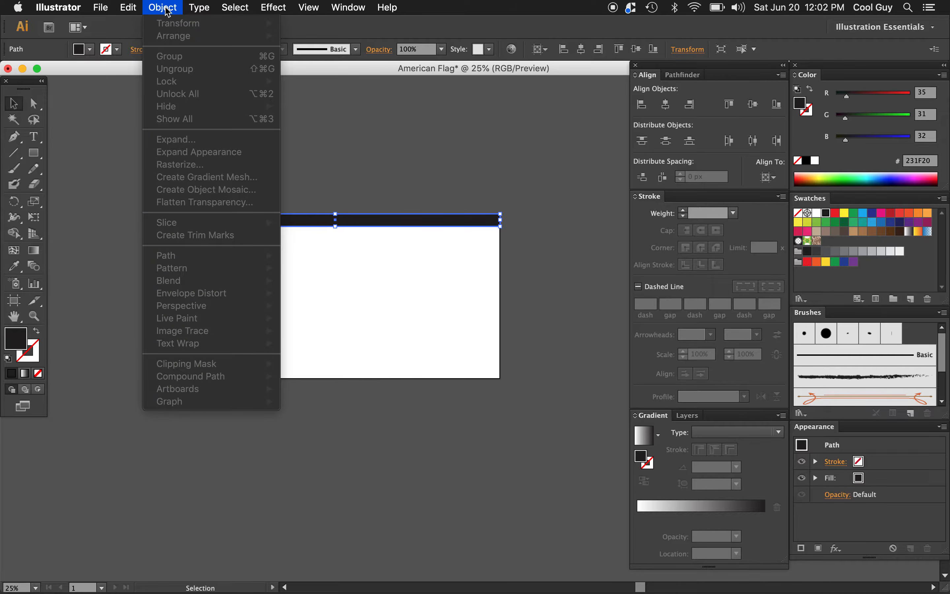
pyautogui.click(467, 167)
pyautogui.click(163, 8)
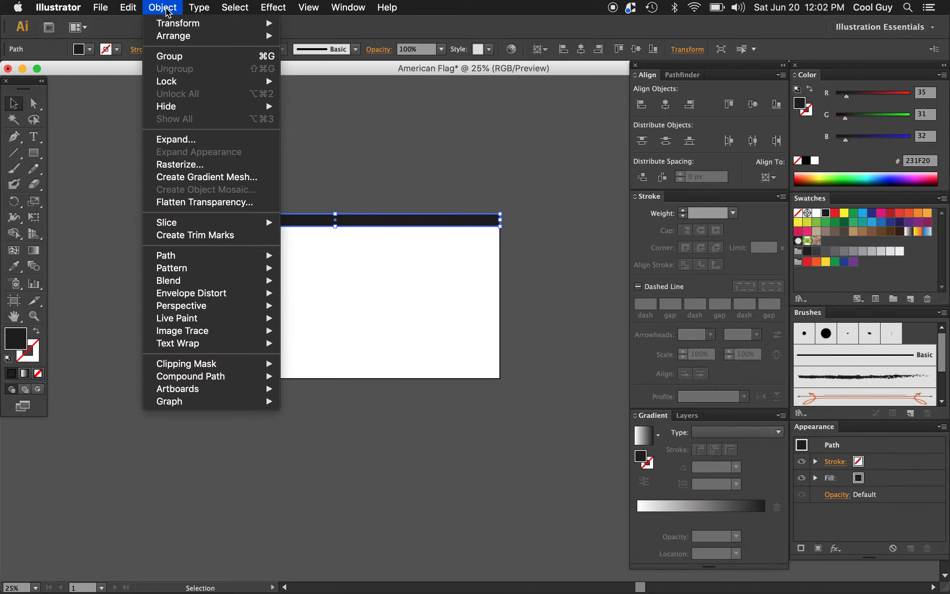
pyautogui.moveTo(182, 23)
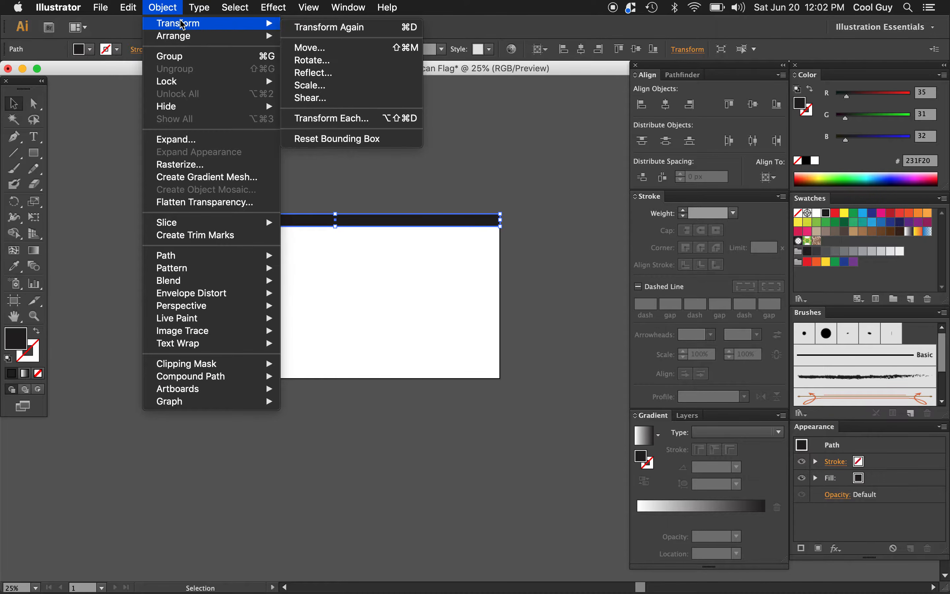
pyautogui.click(321, 50)
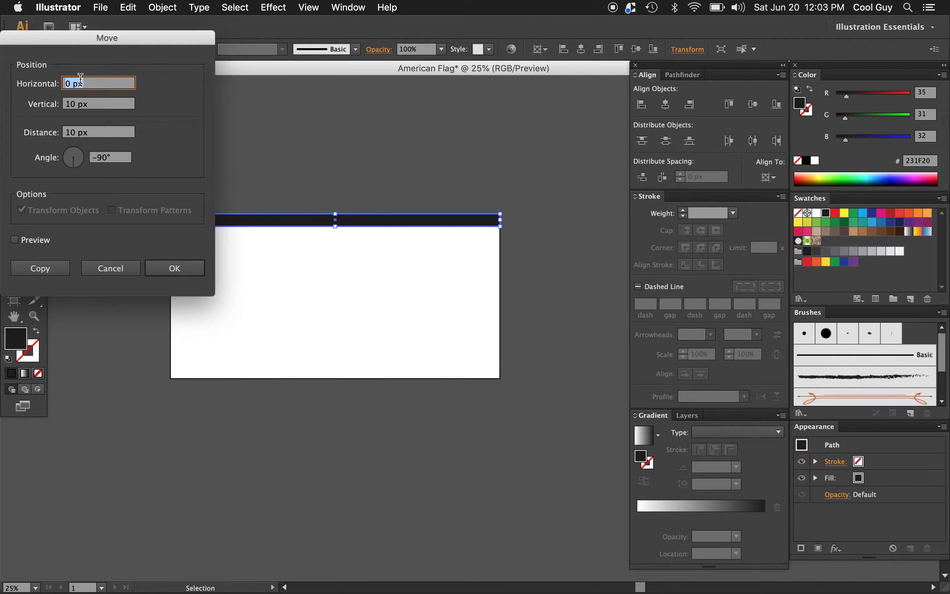
pyautogui.press('Tab')
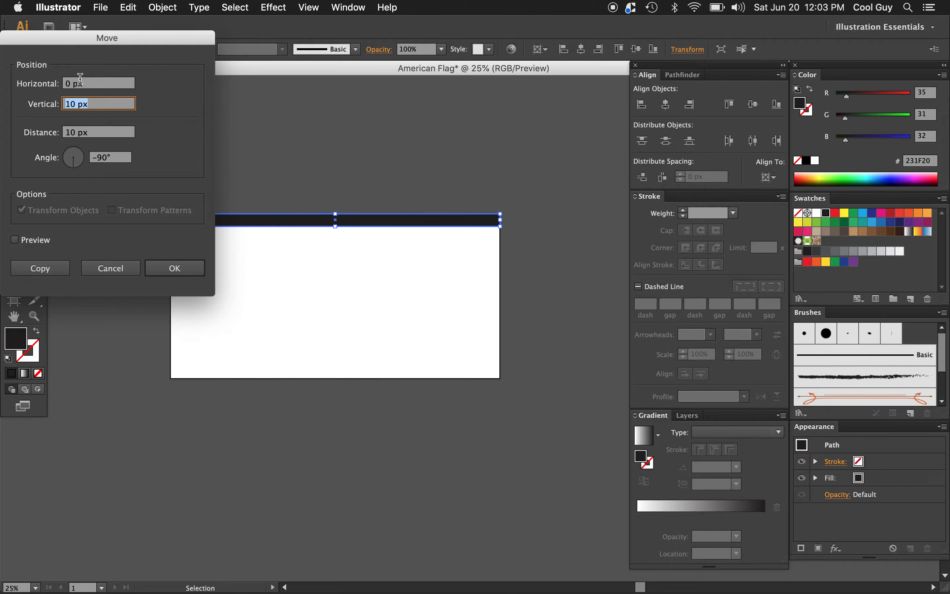
pyautogui.press('super+v')
pyautogui.click(15, 239)
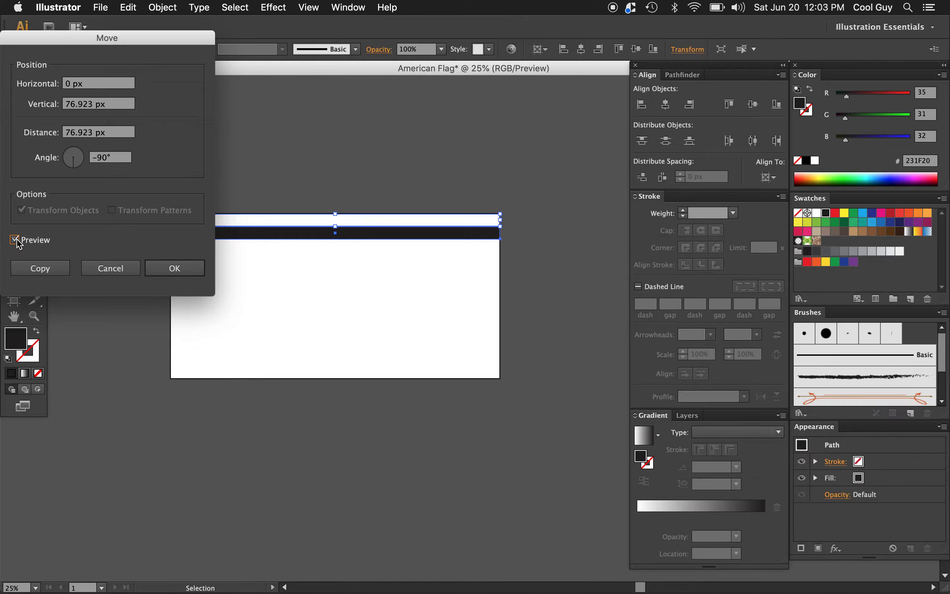
pyautogui.click(40, 268)
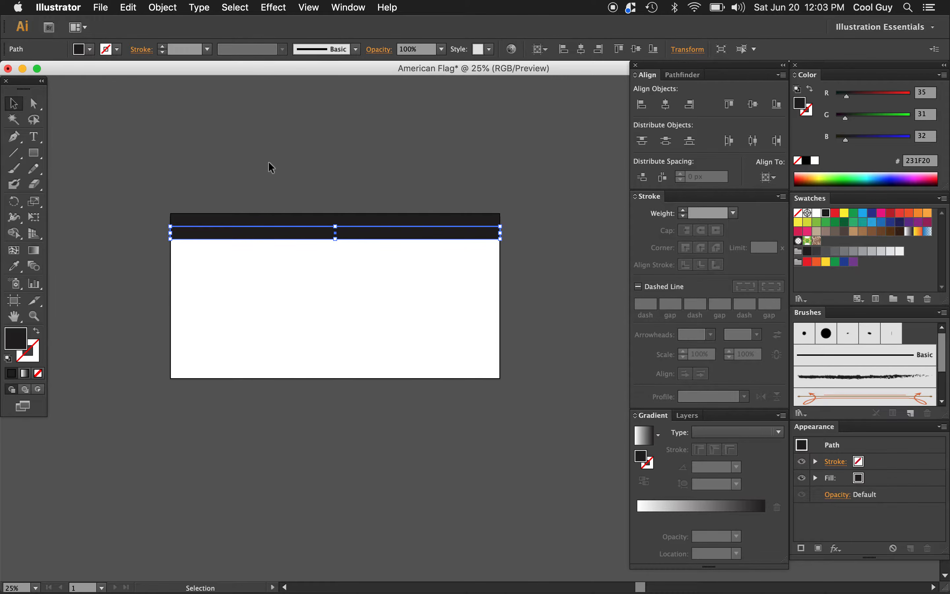
# Step: Repeat the stripe duplication down the artboard until thirteen stripes fill its full height
pyautogui.press('a')
pyautogui.press('super+d')
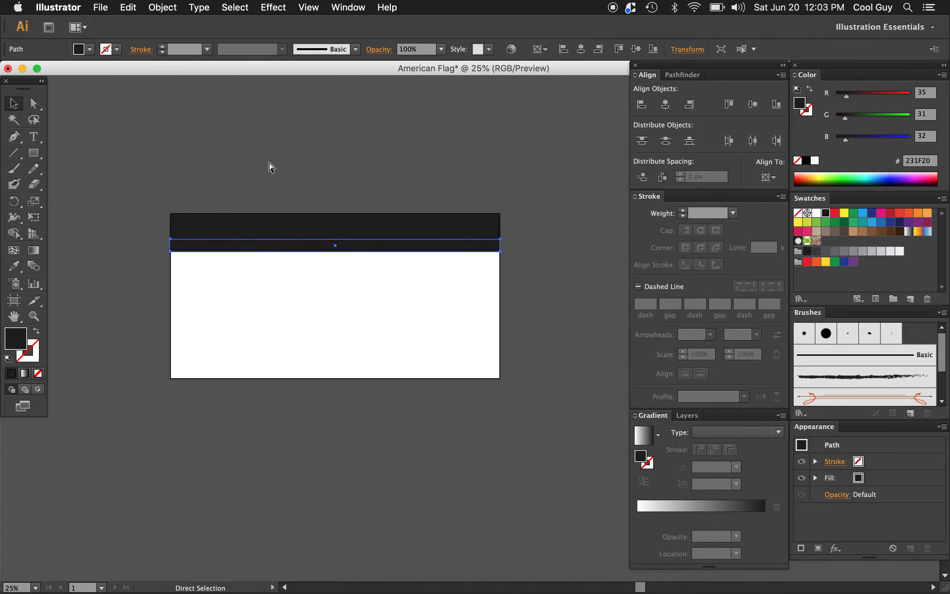
pyautogui.press('super+d')
pyautogui.press('super+d')
pyautogui.press('super+d')
pyautogui.press('super+d')
pyautogui.press('super+d')
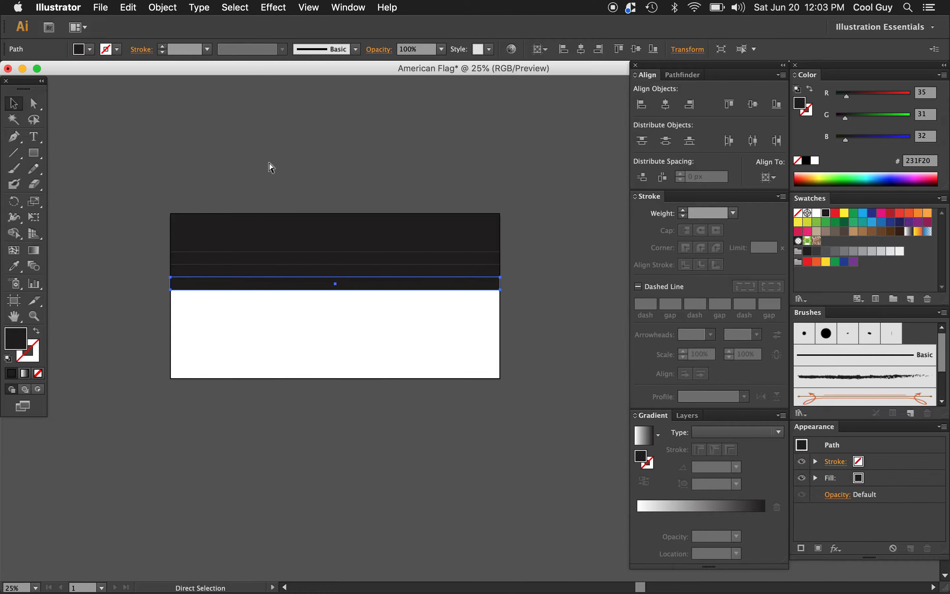
pyautogui.press('super+d')
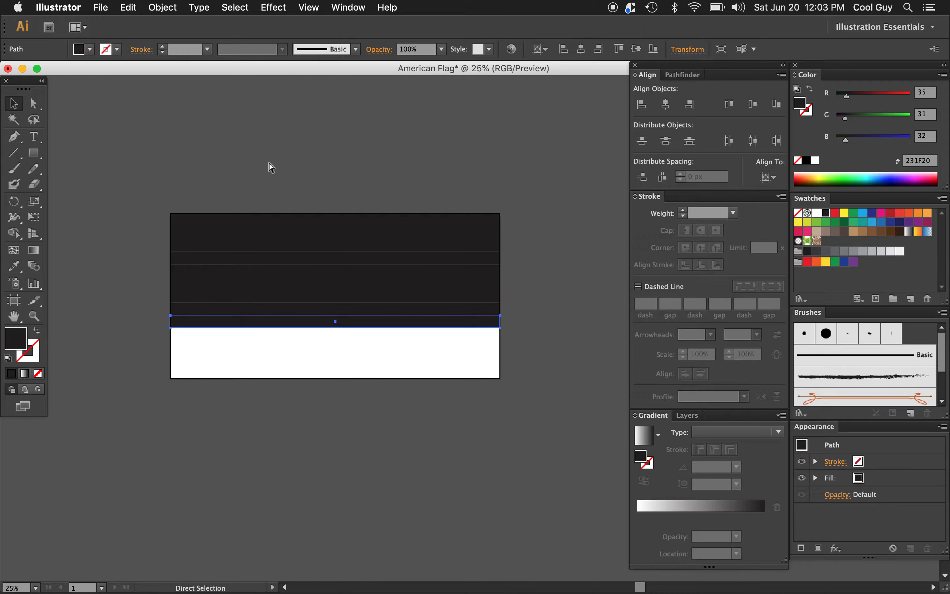
pyautogui.press('super+d')
pyautogui.press('super+d')
pyautogui.press('super+d')
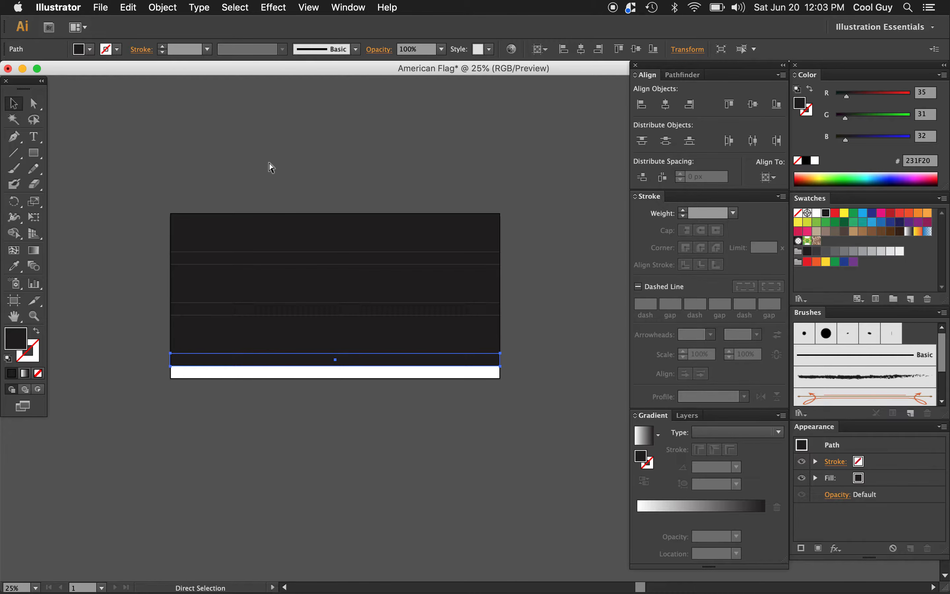
pyautogui.press('super+d')
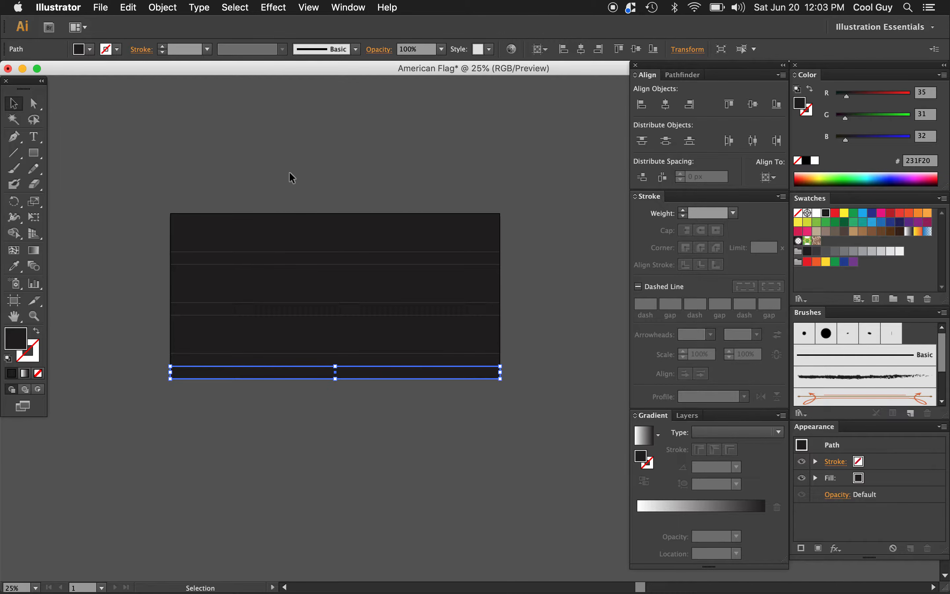
pyautogui.click(475, 384)
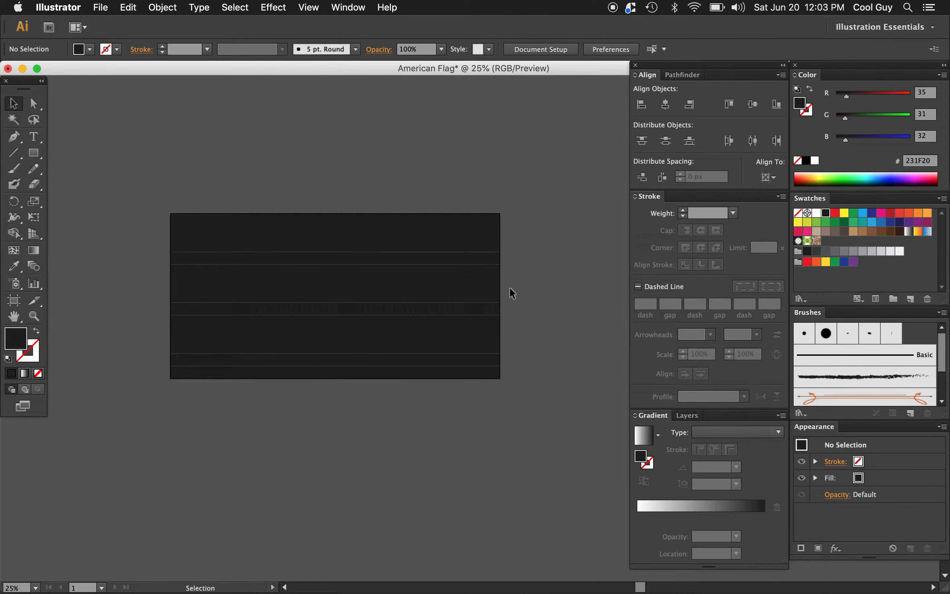
# Step: Fill every second stripe, starting with the second from the top, with the CMYK Red swatch
pyautogui.click(490, 233)
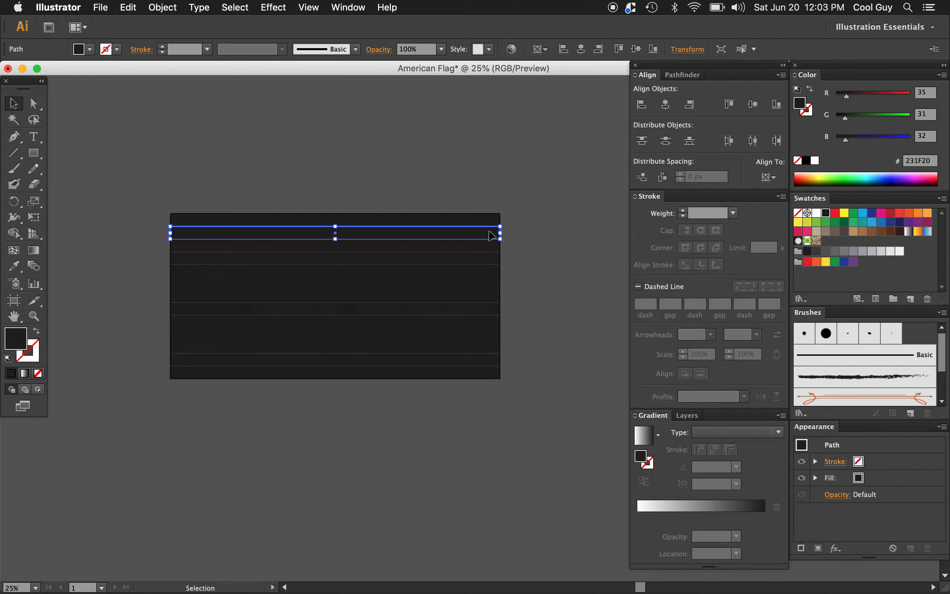
pyautogui.keyDown('shift'); pyautogui.click(490, 259); pyautogui.keyUp('shift')
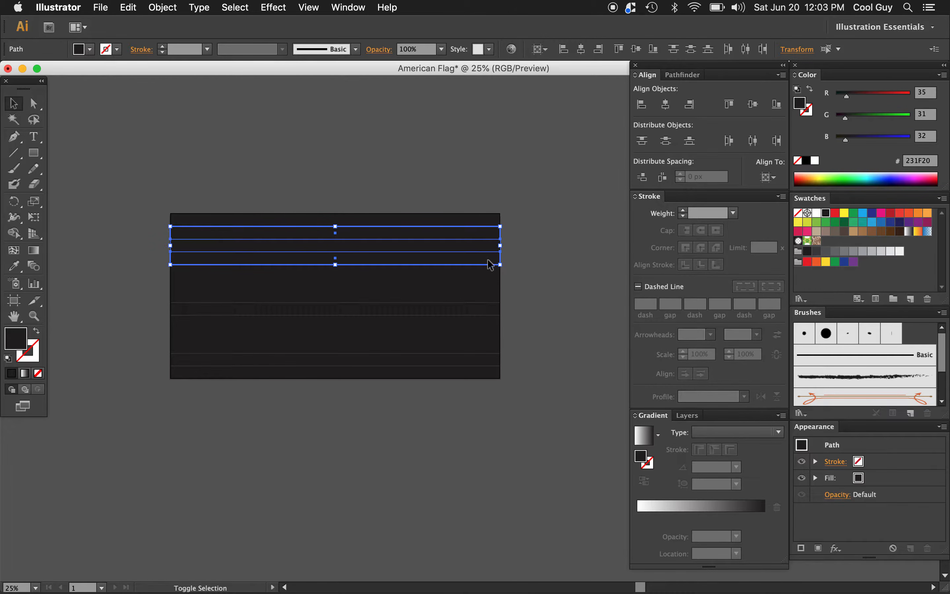
pyautogui.keyDown('shift'); pyautogui.click(491, 284); pyautogui.keyUp('shift')
pyautogui.keyDown('shift'); pyautogui.click(493, 313); pyautogui.keyUp('shift')
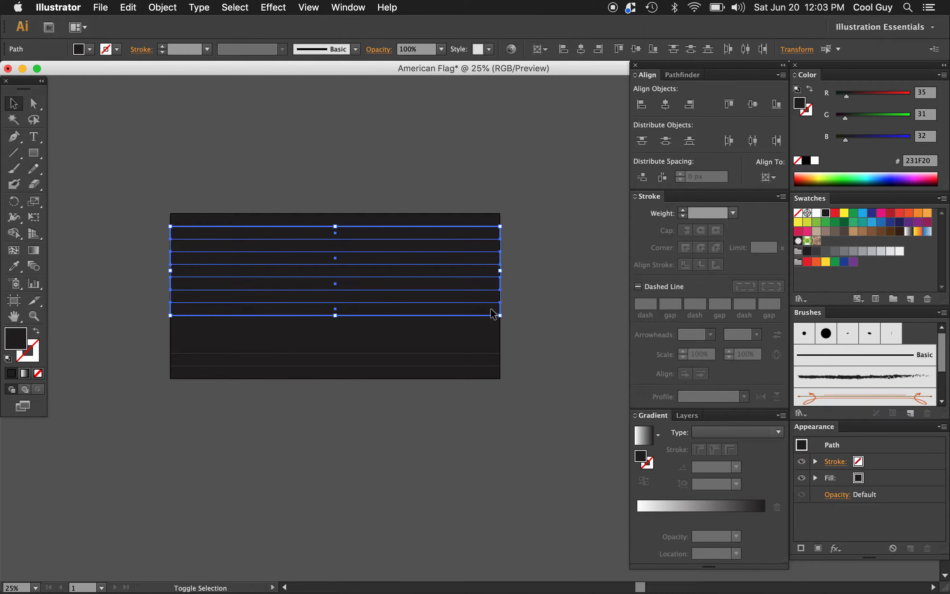
pyautogui.keyDown('shift'); pyautogui.click(492, 336); pyautogui.keyUp('shift')
pyautogui.keyDown('shift'); pyautogui.click(493, 363); pyautogui.keyUp('shift')
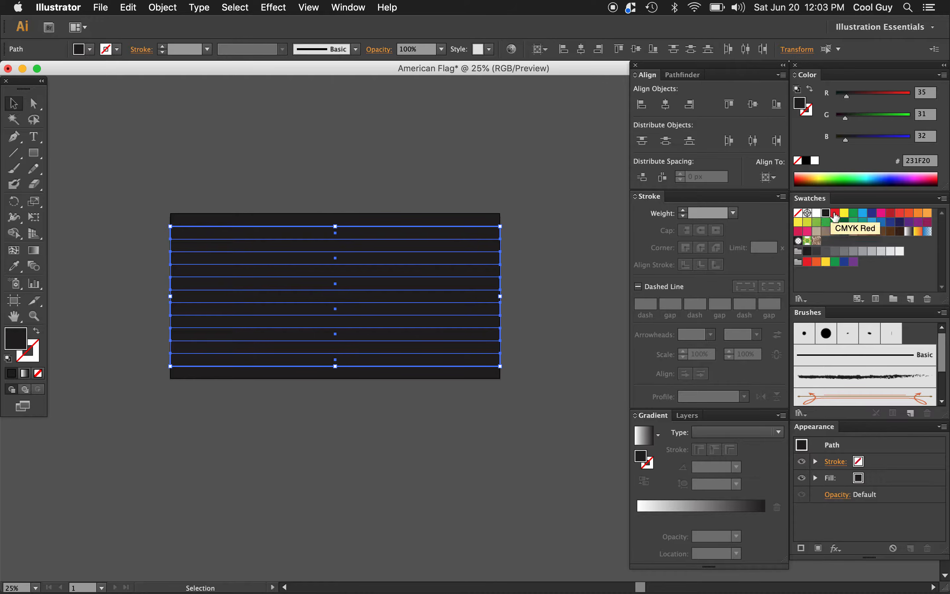
pyautogui.click(835, 213)
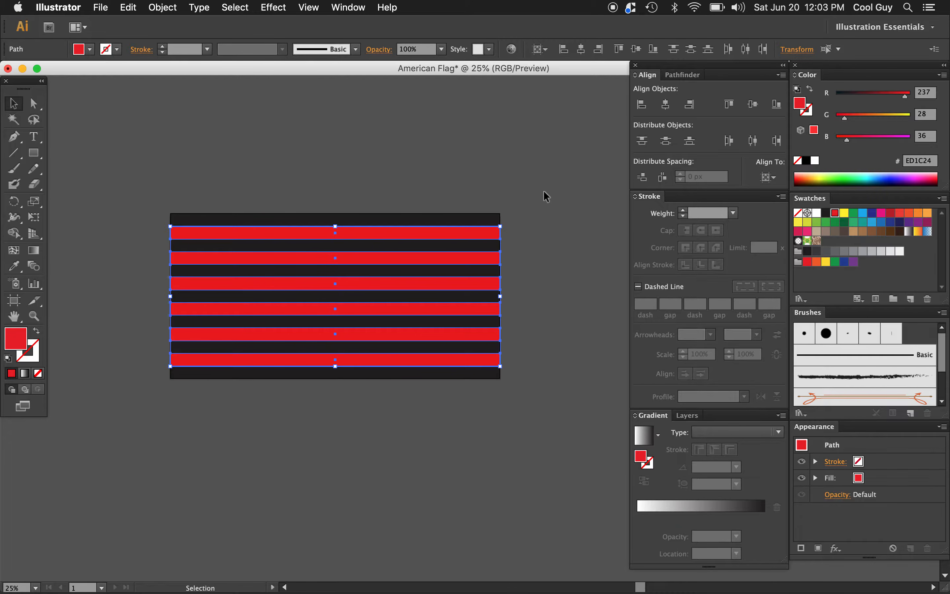
pyautogui.click(537, 200)
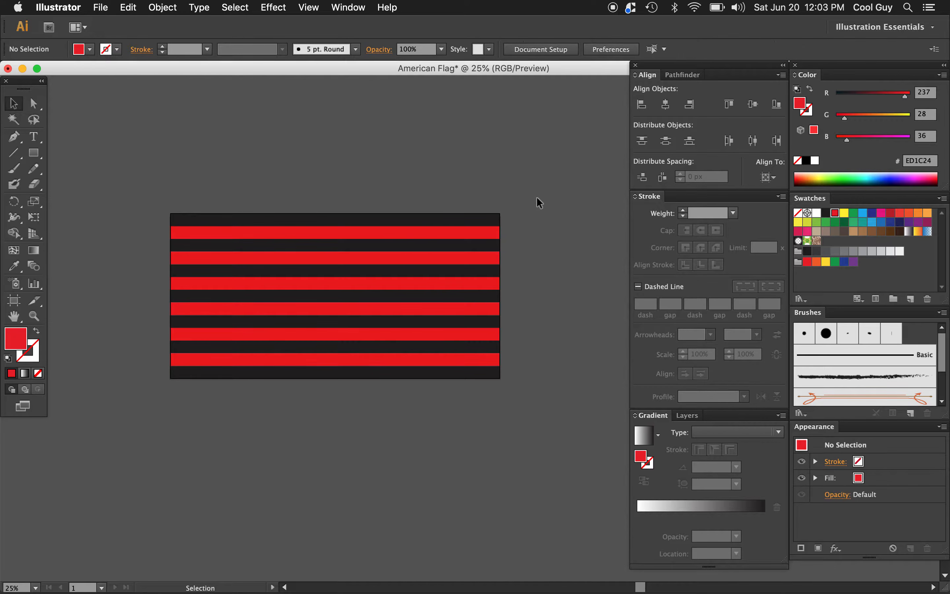
# Step: Select all black stripes by matching the top stripe's fill color and group them
pyautogui.click(492, 220)
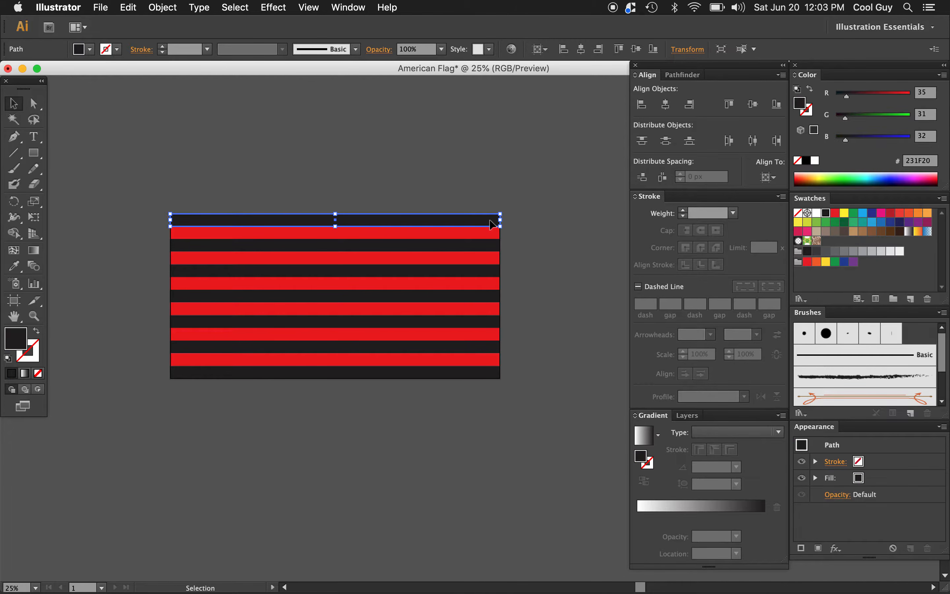
pyautogui.click(240, 12)
pyautogui.moveTo(287, 133)
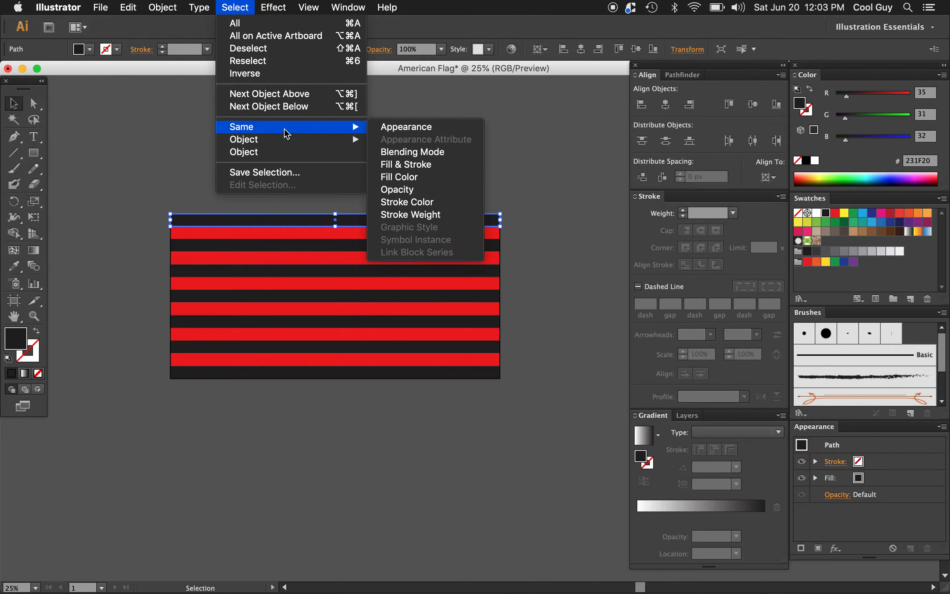
pyautogui.click(414, 183)
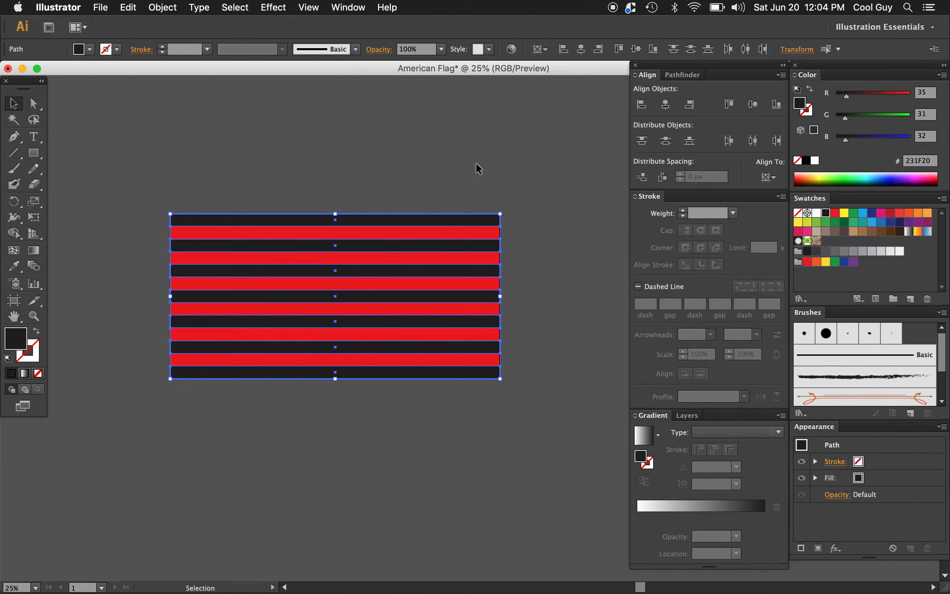
pyautogui.press('super+g')
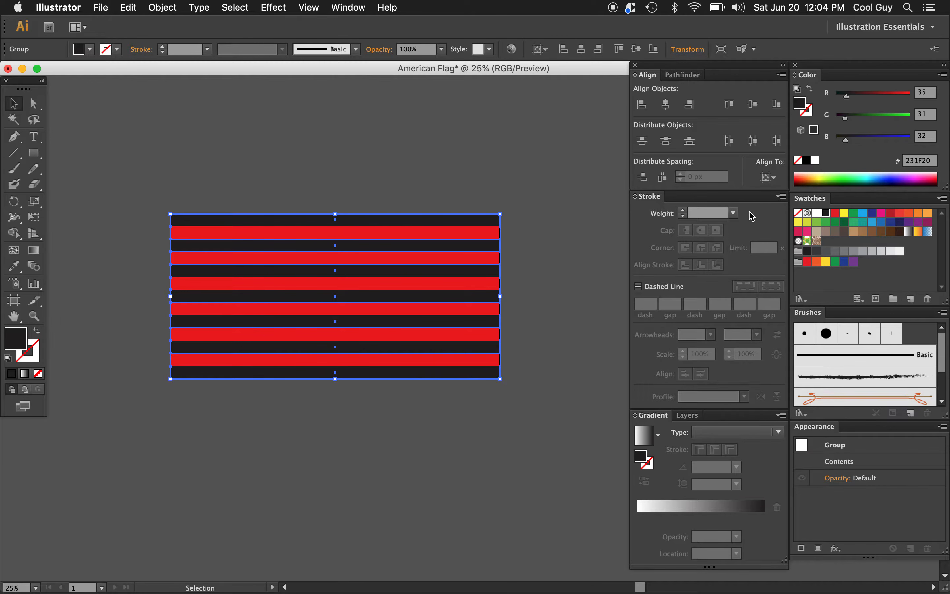
# Step: Try a light blue fill on the black stripe group and return it to black
pyautogui.click(853, 214)
pyautogui.click(866, 216)
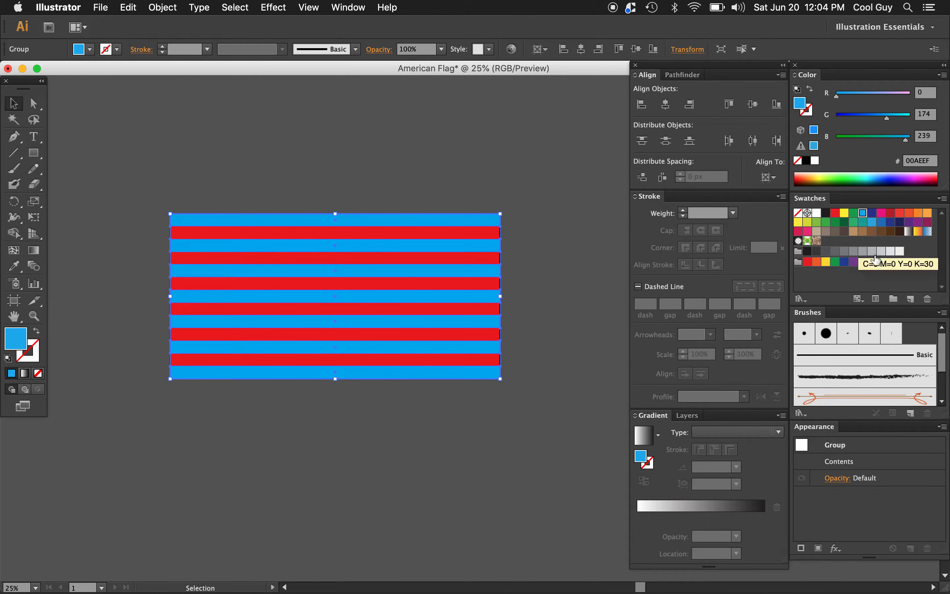
pyautogui.click(826, 212)
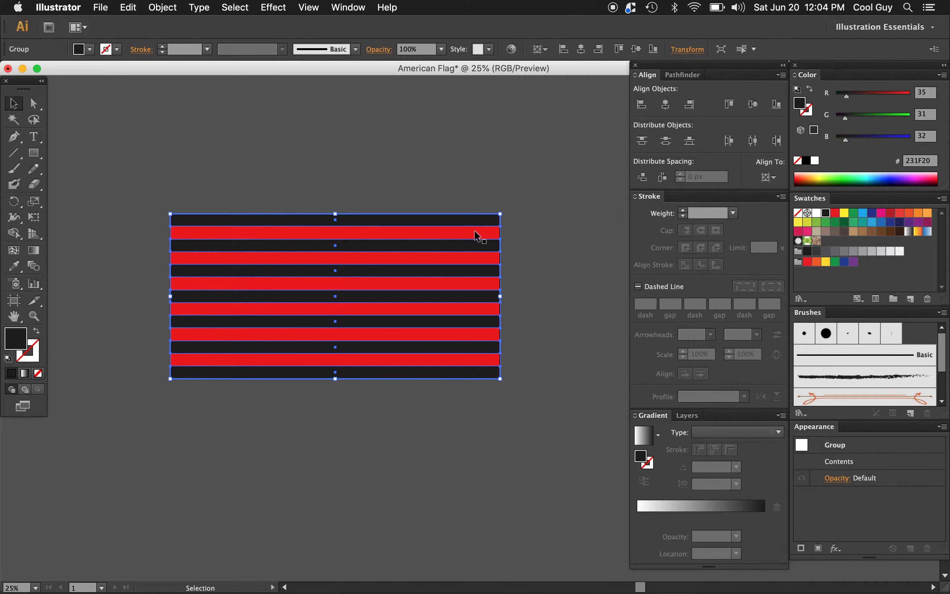
# Step: Select all red stripes by their shared fill color and group them
pyautogui.click(477, 234)
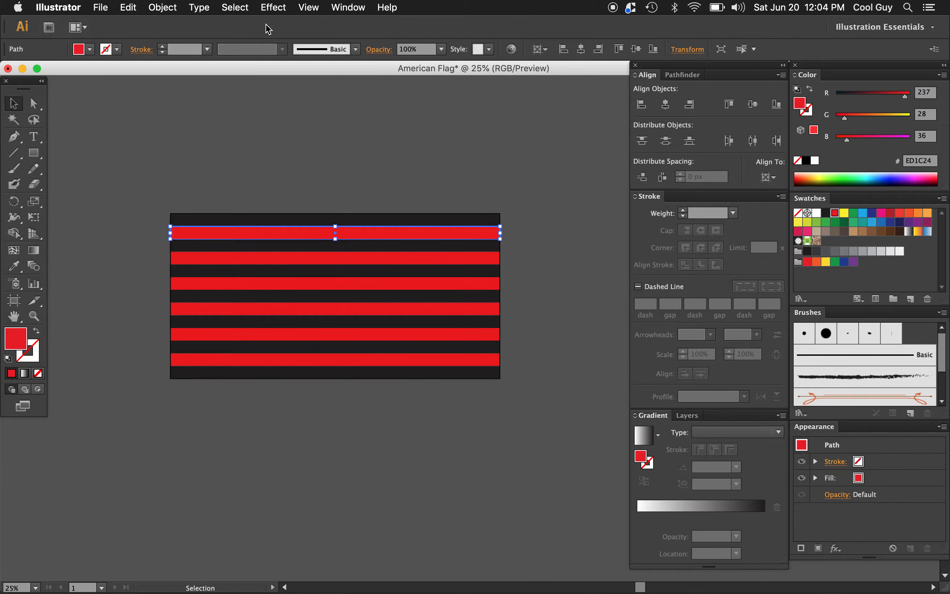
pyautogui.click(241, 11)
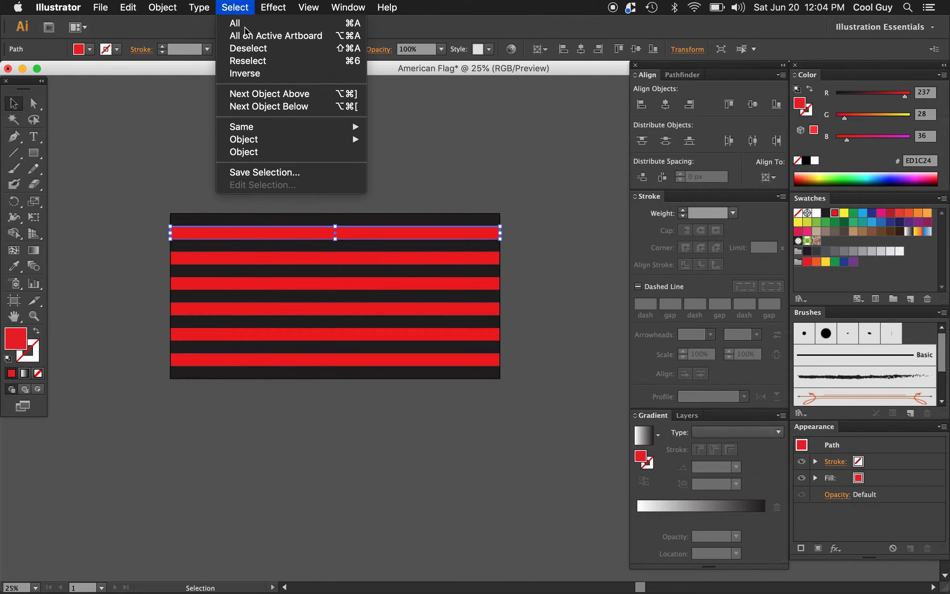
pyautogui.moveTo(273, 129)
pyautogui.click(398, 181)
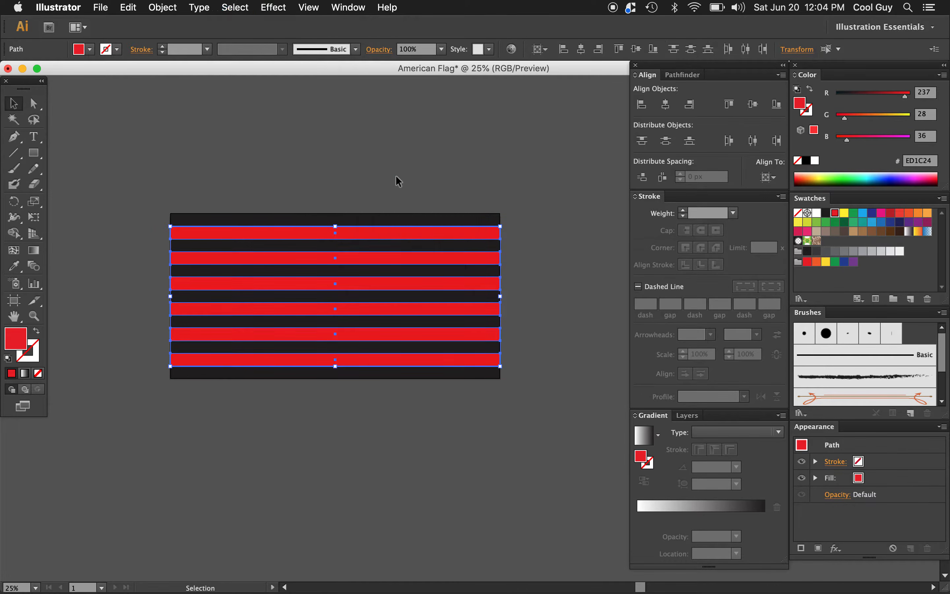
pyautogui.press('super+g')
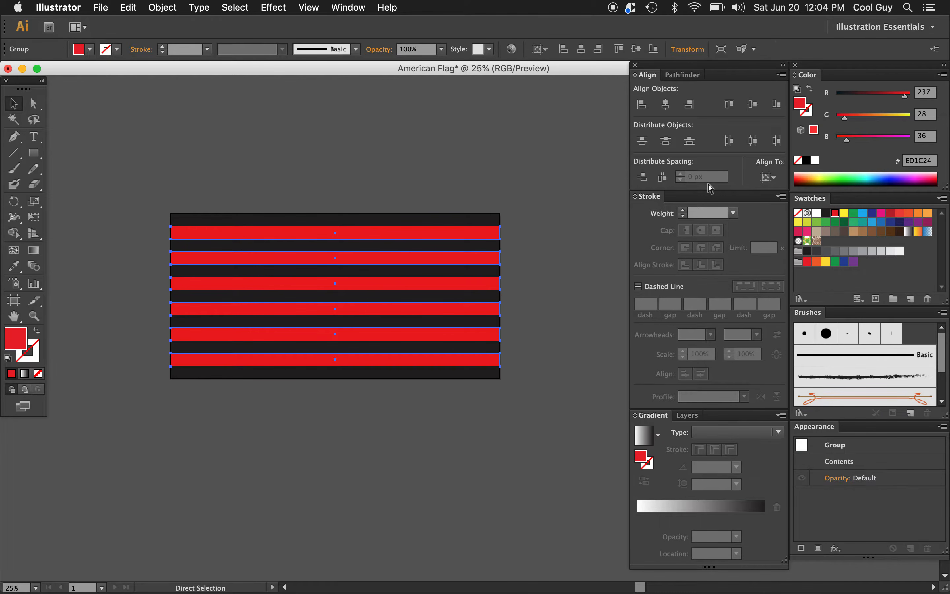
# Step: Try a green fill on the red stripe group, return it to CMYK Red and deselect it
pyautogui.click(855, 215)
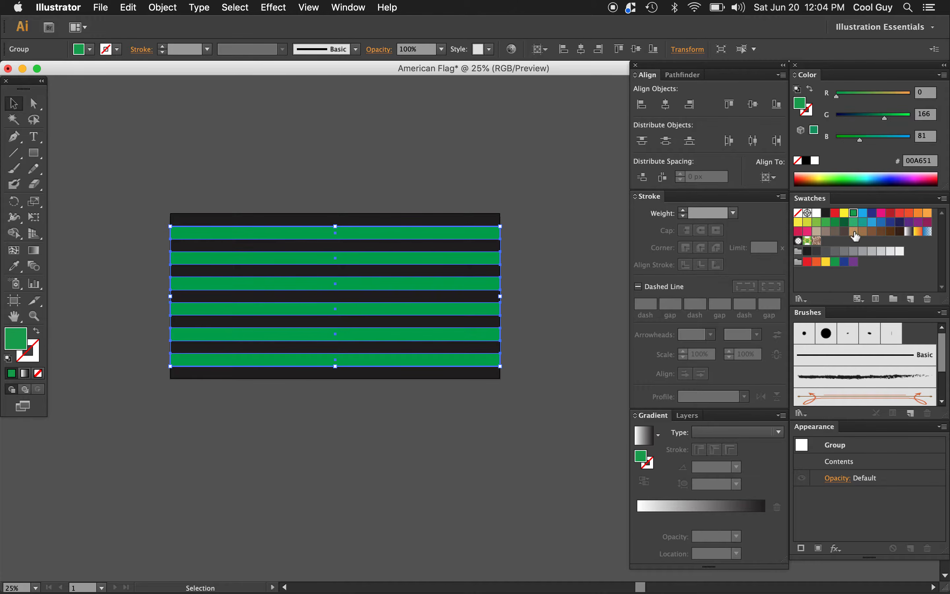
pyautogui.click(854, 231)
pyautogui.click(834, 214)
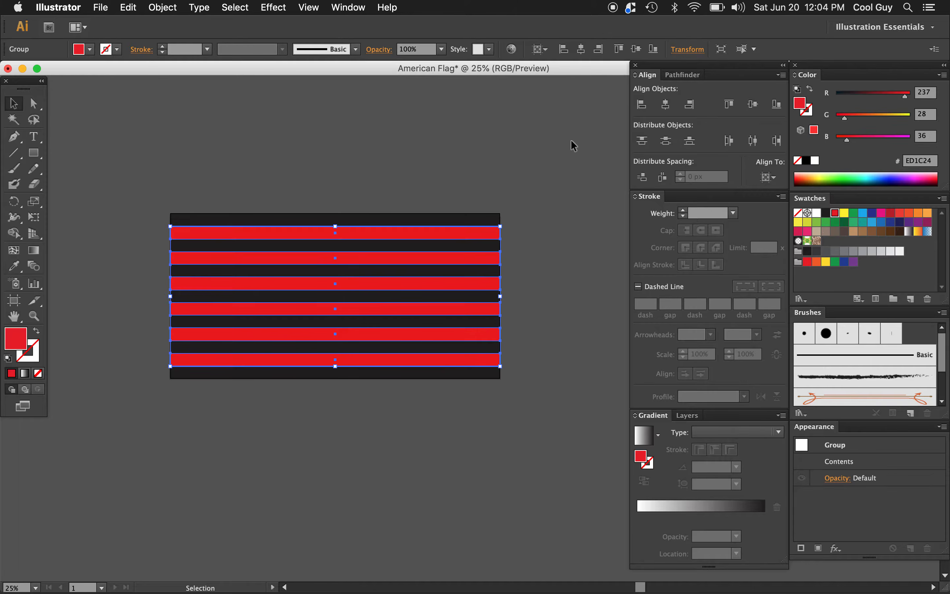
pyautogui.click(528, 182)
# Step: Duplicate both stripe groups straight down, placing the copy just below the artboard
pyautogui.moveTo(549, 183); pyautogui.dragTo(353, 425)
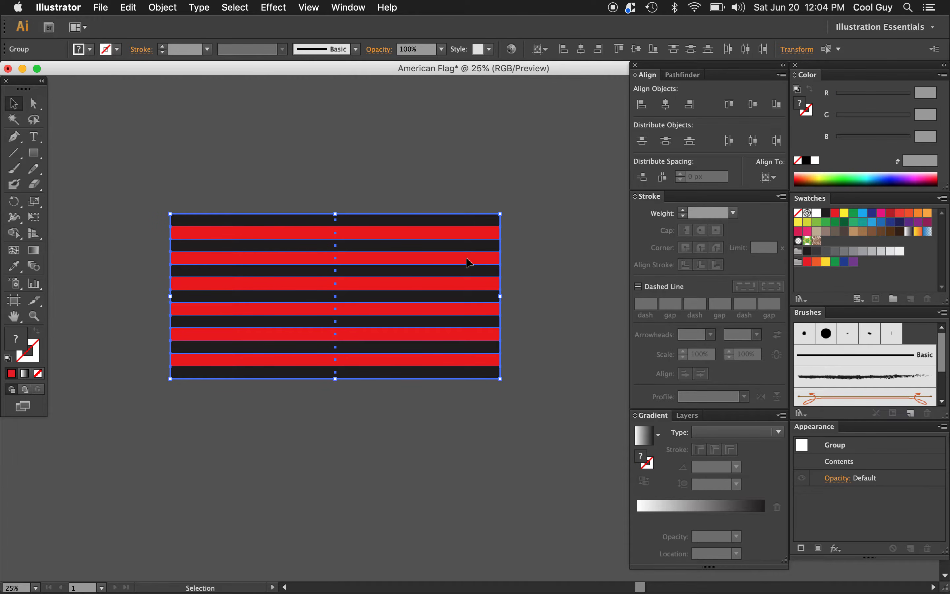
pyautogui.moveTo(465, 260); pyautogui.dragTo(459, 447)
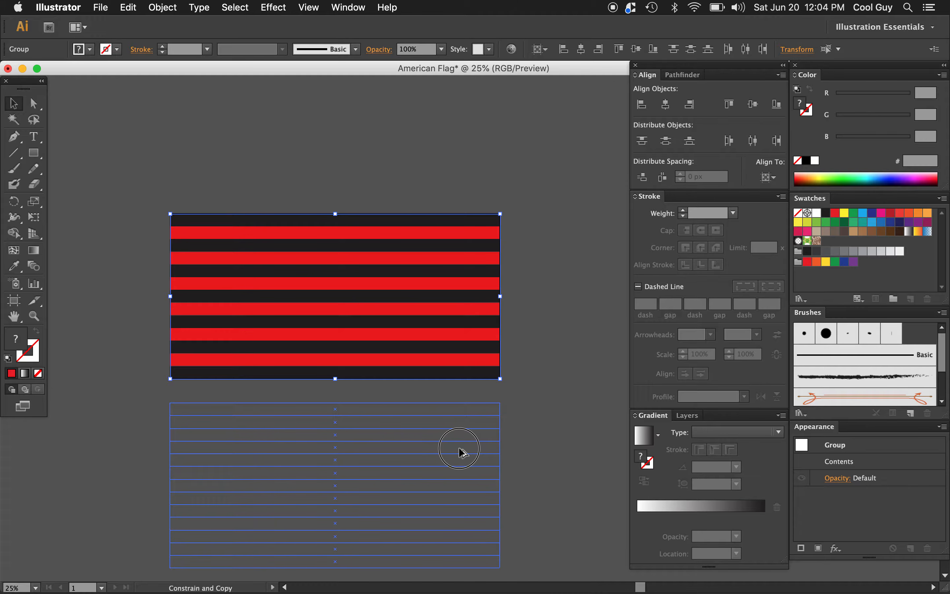
pyautogui.moveTo(461, 448); pyautogui.dragTo(459, 450)
pyautogui.scroll(-5, 564, 345)
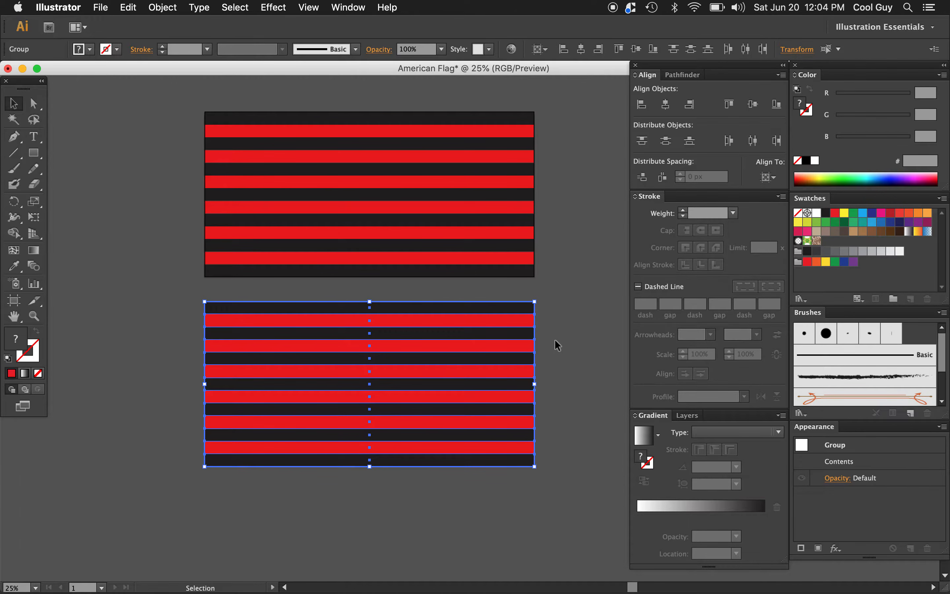
pyautogui.click(572, 390)
# Step: Delete the six lowest stripes of the copy one by one, keeping its upper seven stripes
pyautogui.press('a')
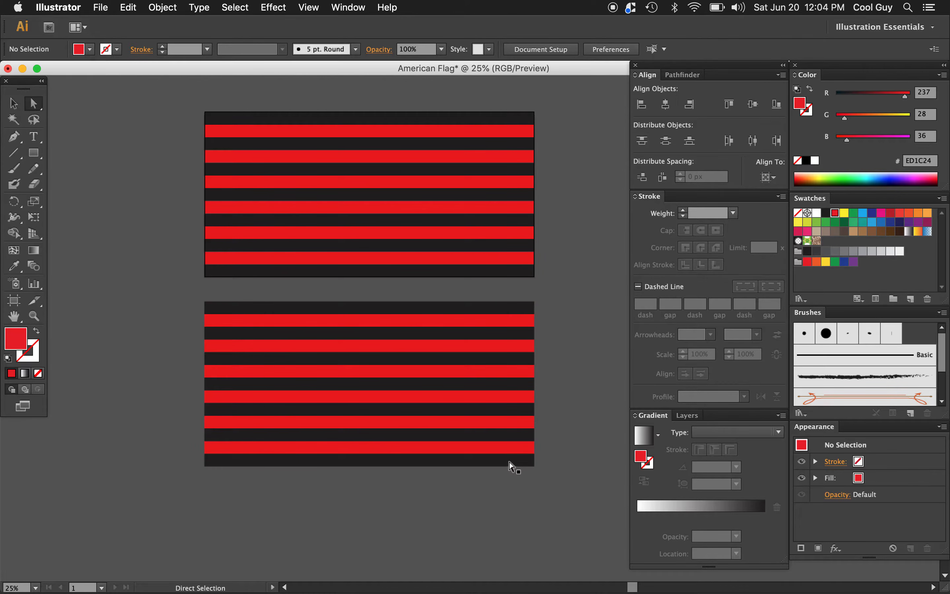
pyautogui.click(511, 467)
pyautogui.press('Delete')
pyautogui.click(509, 451)
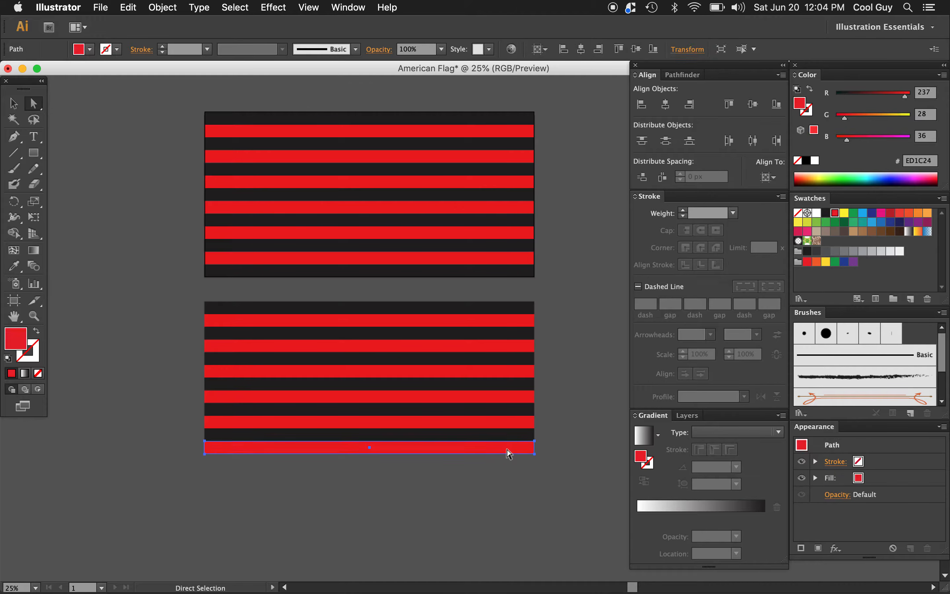
pyautogui.press('Delete')
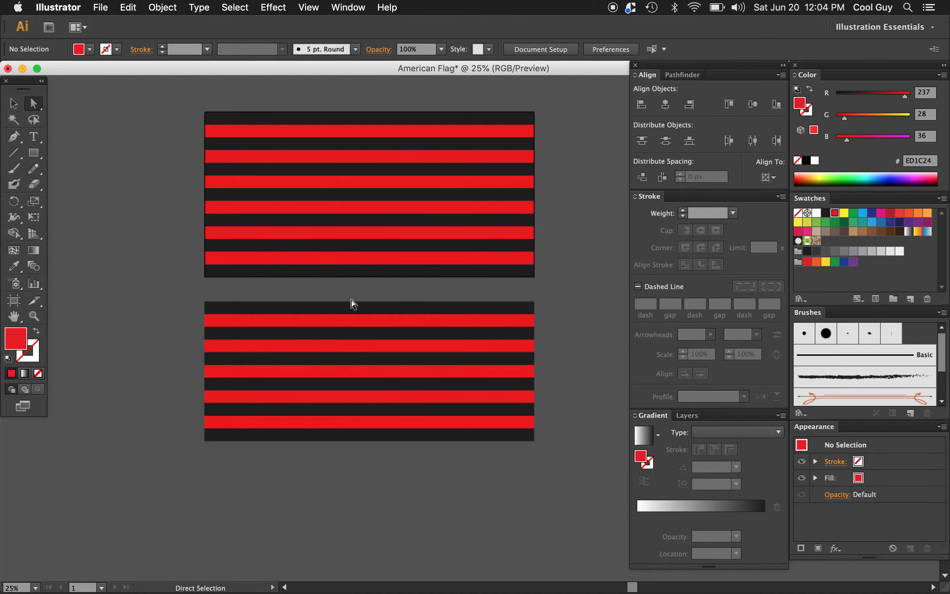
pyautogui.click(477, 435)
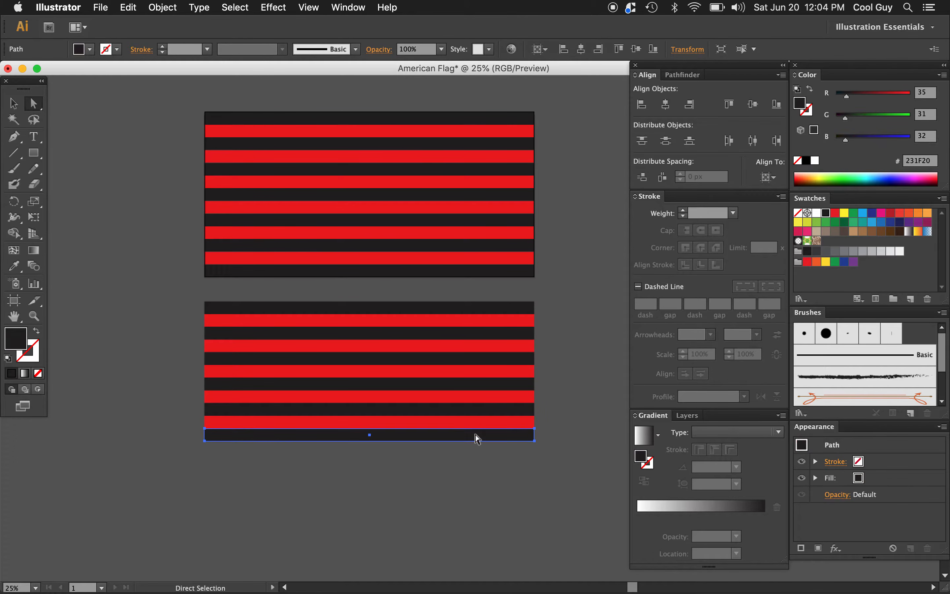
pyautogui.press('Delete')
pyautogui.click(477, 426)
pyautogui.press('Delete')
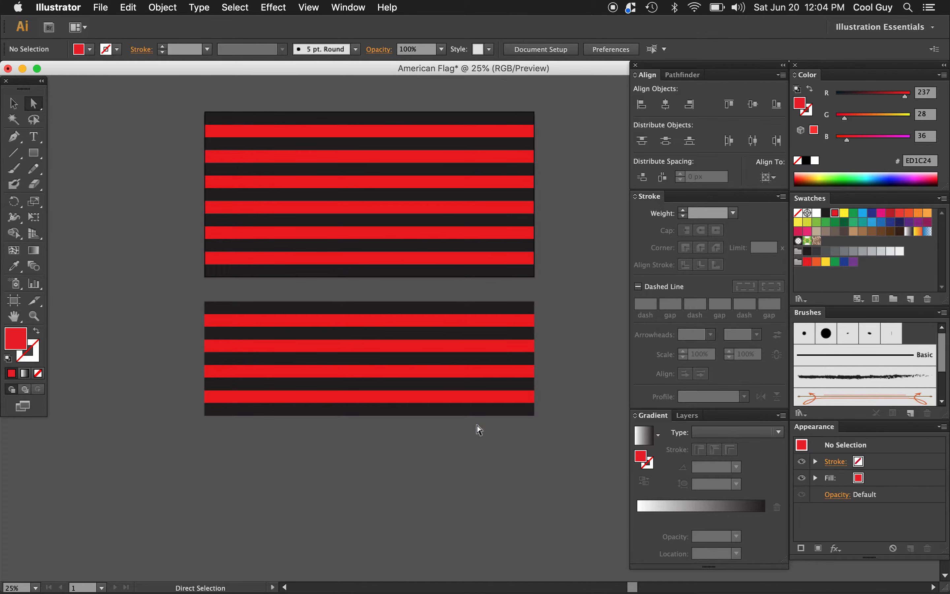
pyautogui.click(477, 410)
pyautogui.press('Delete')
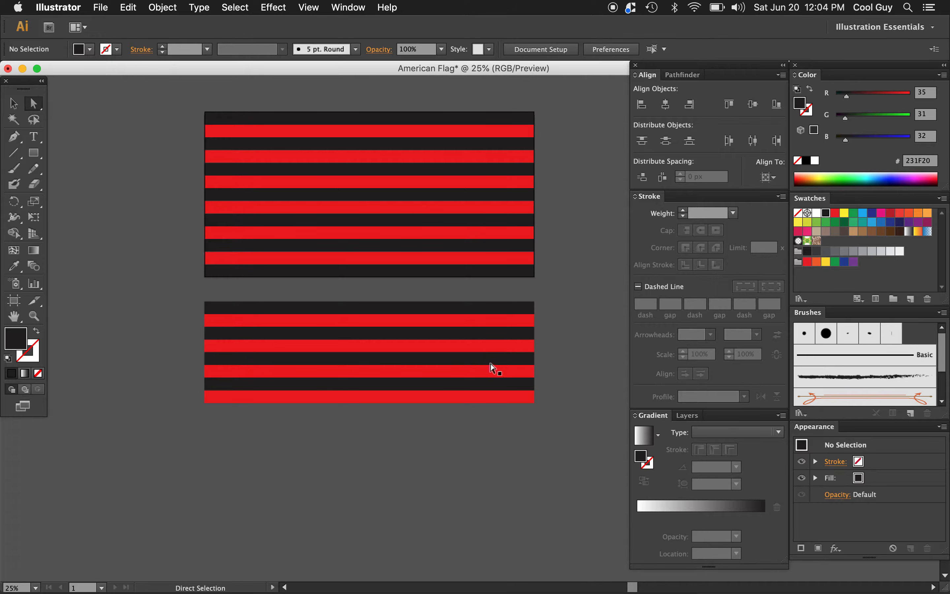
pyautogui.click(492, 396)
pyautogui.press('Delete')
# Step: Group the seven-stripe copy below the artboard and copy its height value
pyautogui.press('v')
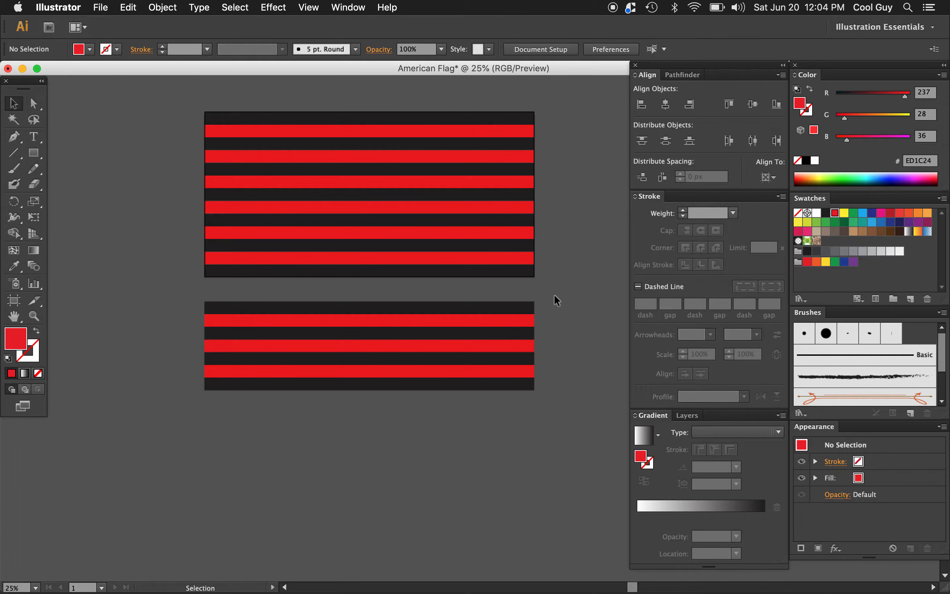
pyautogui.click(533, 308)
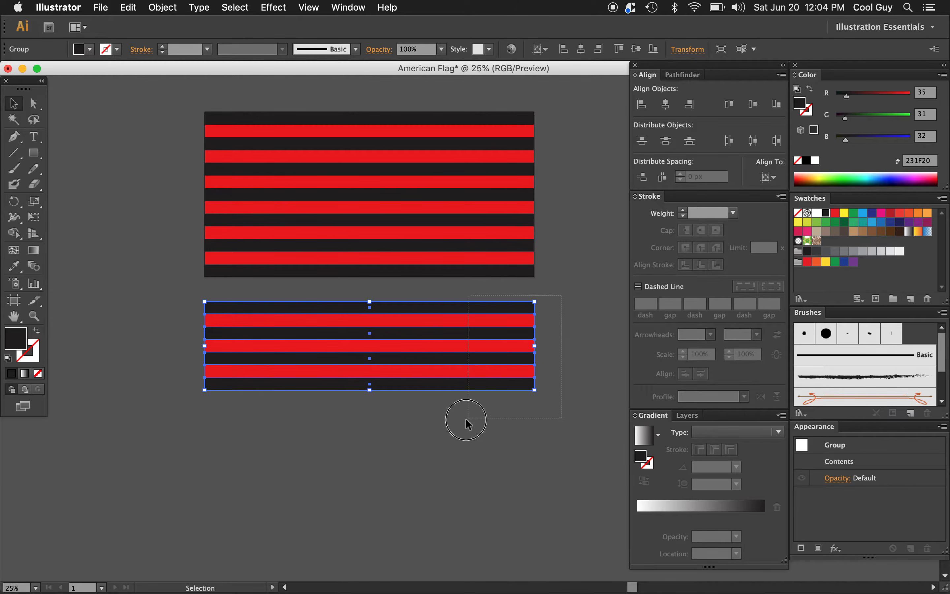
pyautogui.press('super+g')
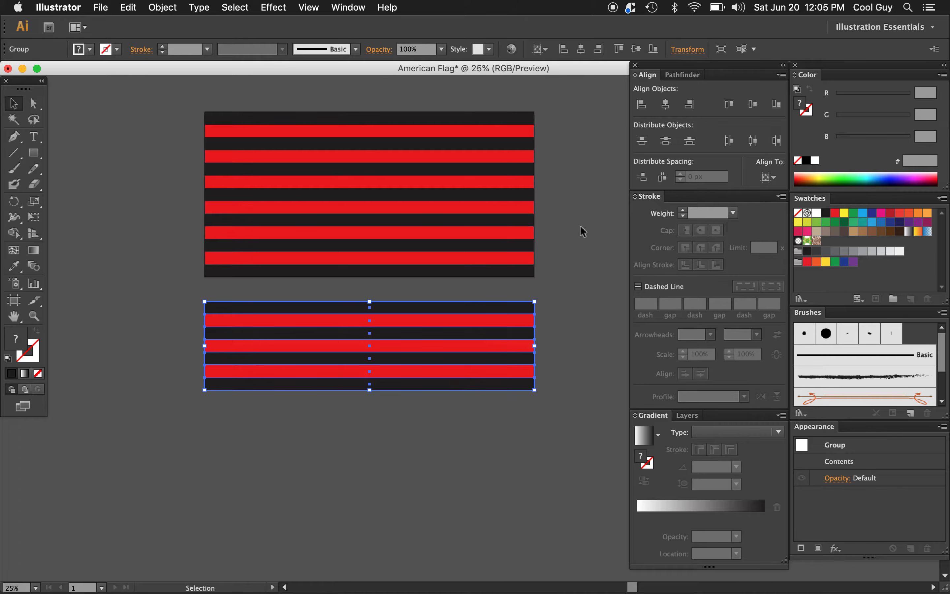
pyautogui.click(677, 50)
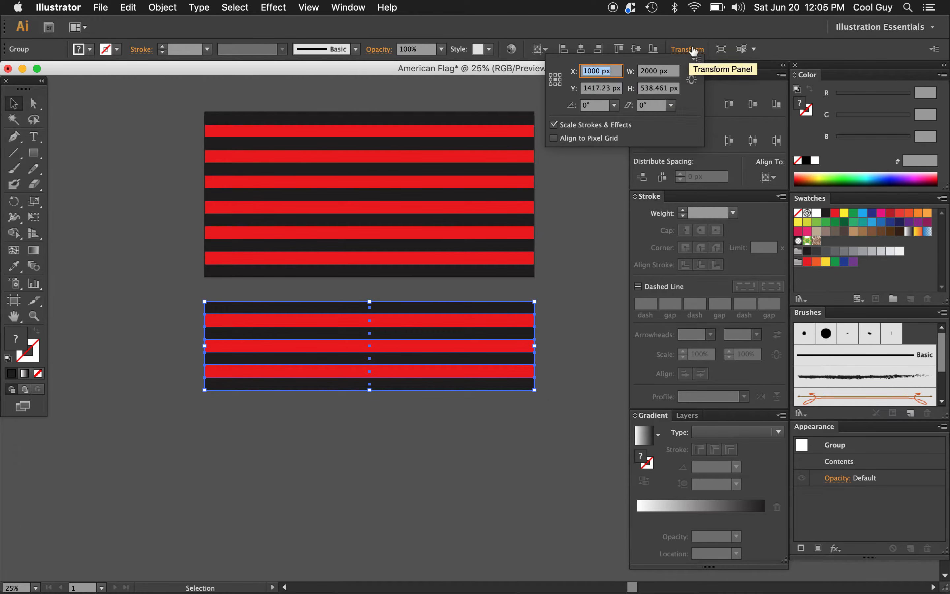
pyautogui.click(660, 93)
pyautogui.press('super+c')
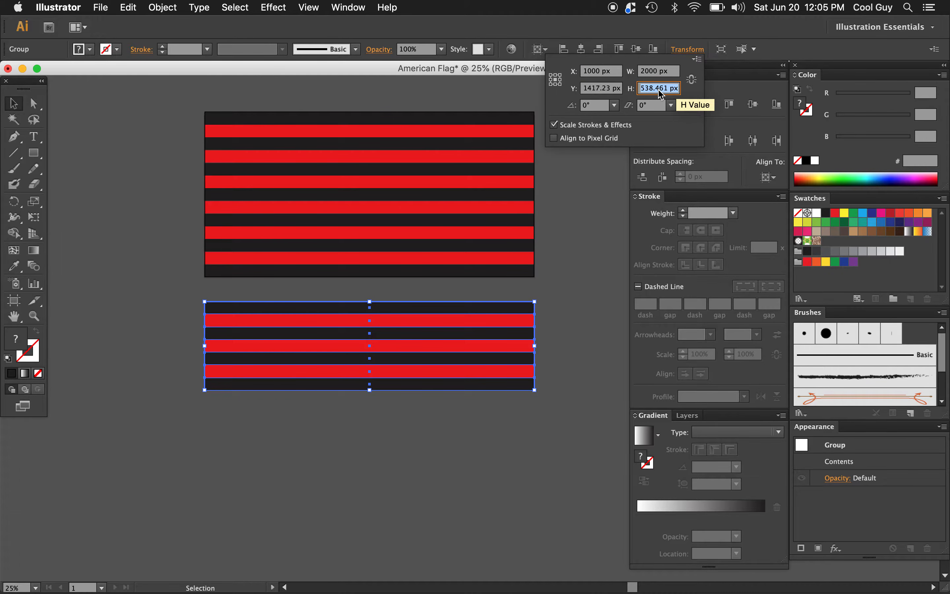
pyautogui.press('BackSpace')
# Step: Delete the seven-stripe copy below the artboard
pyautogui.click(566, 319)
pyautogui.click(568, 319)
pyautogui.click(518, 334)
pyautogui.press('Delete')
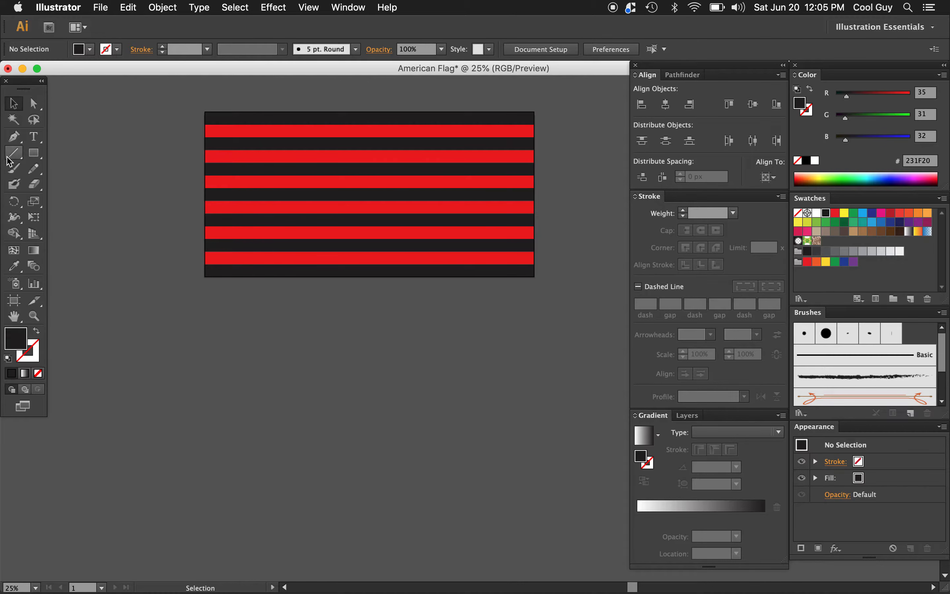
# Step: Create a 900 by 538.461 px rectangle below the artboard, pasting the copied value as its height
pyautogui.click(33, 157)
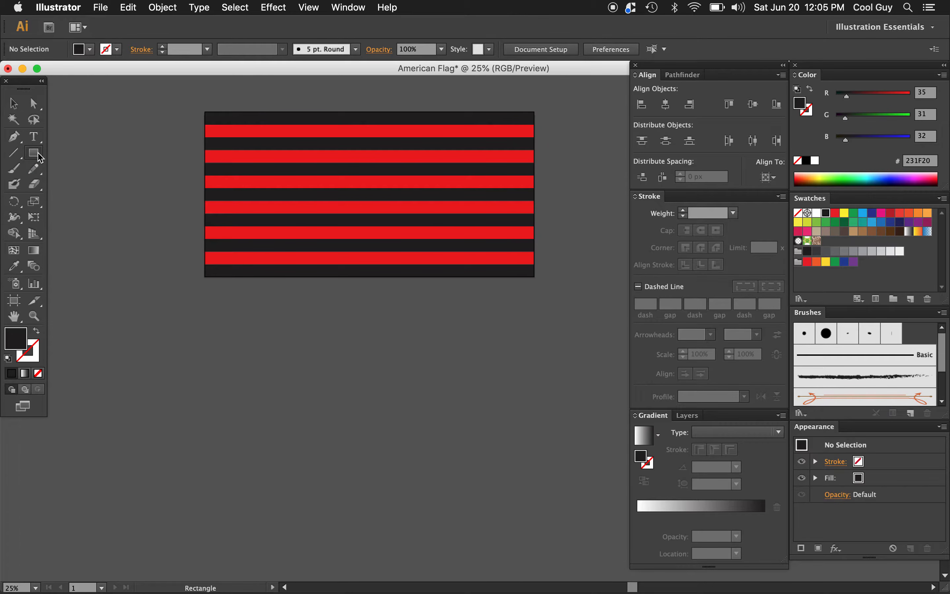
pyautogui.click(240, 316)
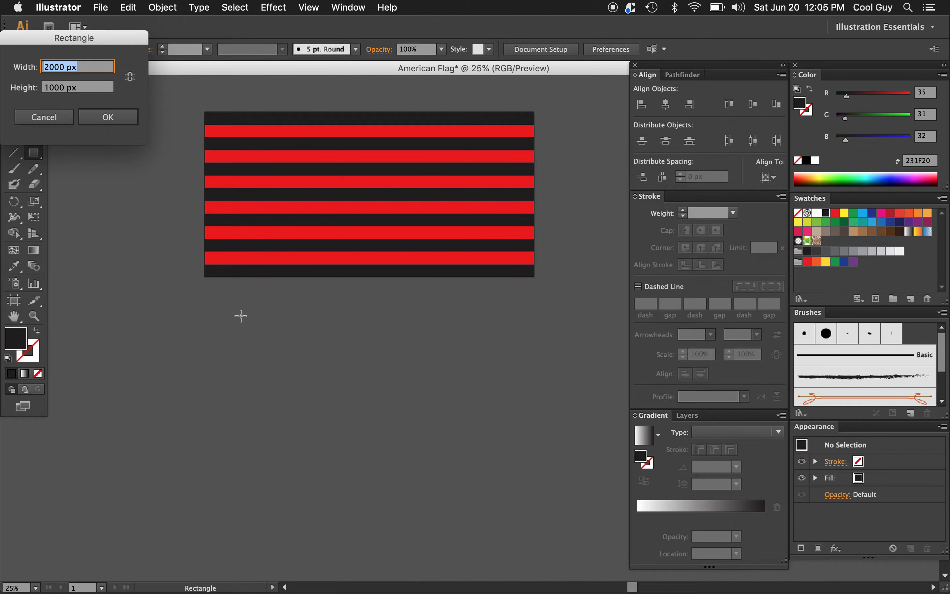
pyautogui.doubleClick(86, 88)
pyautogui.tripleClick(86, 89)
pyautogui.press('super+v')
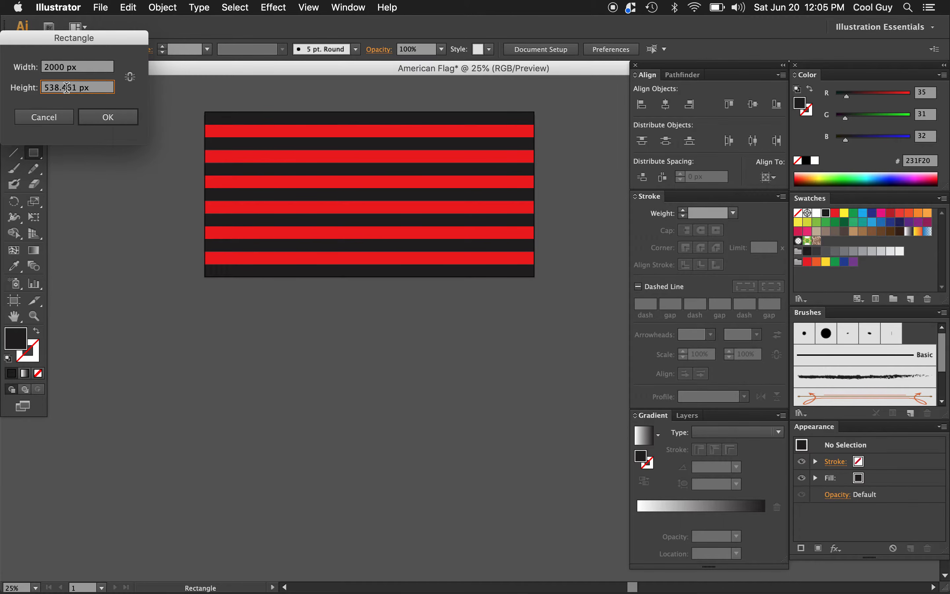
pyautogui.tripleClick(69, 71)
pyautogui.write('900')
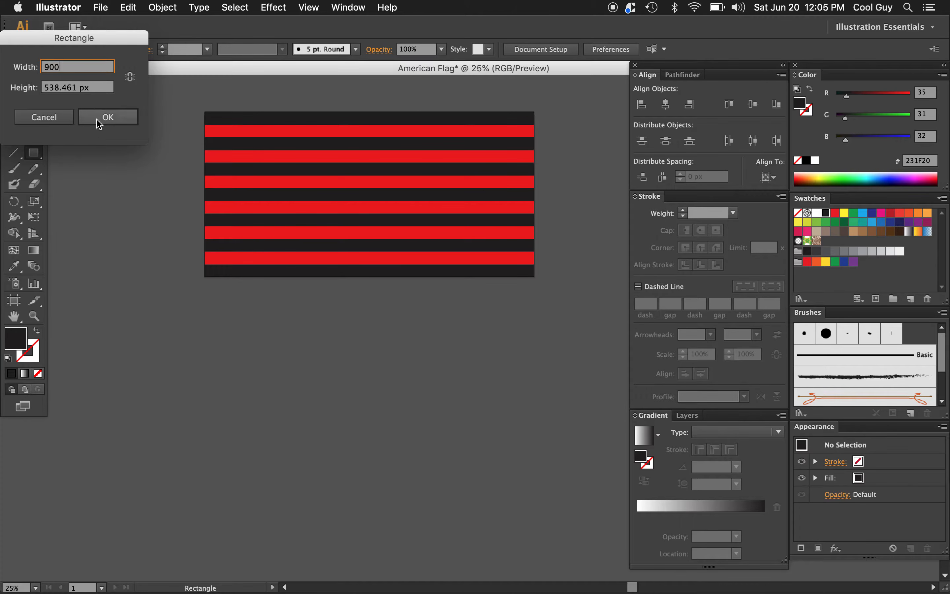
pyautogui.click(101, 123)
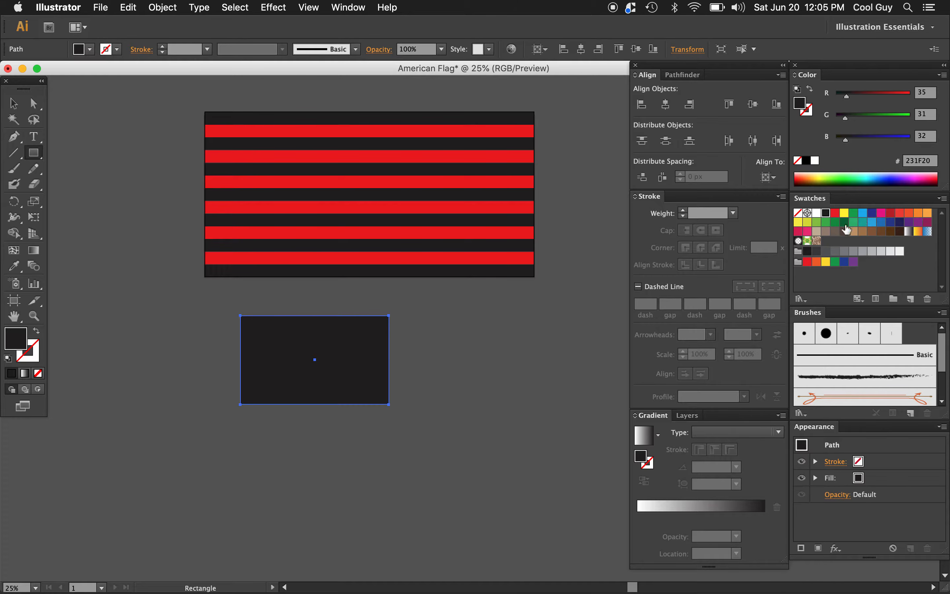
# Step: Fill the rectangle with dark green 006838, align it to the artboard's left and top edges, and deselect it
pyautogui.click(844, 223)
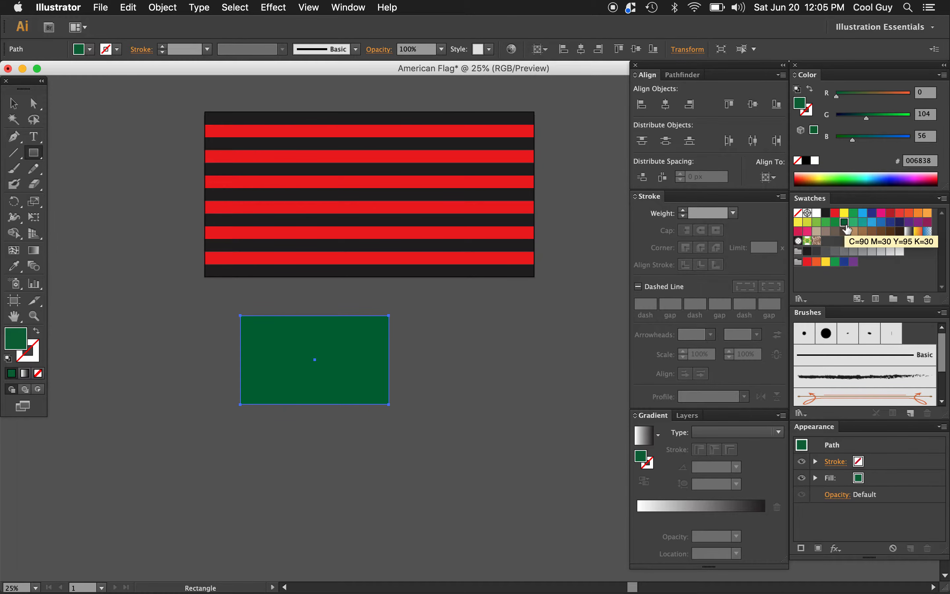
pyautogui.click(768, 181)
pyautogui.click(771, 218)
pyautogui.click(645, 112)
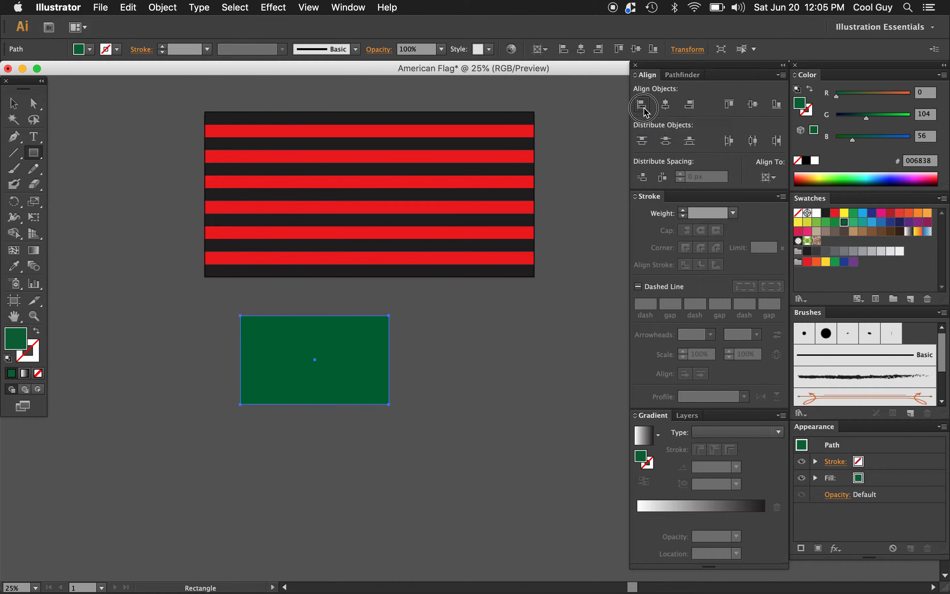
pyautogui.click(731, 105)
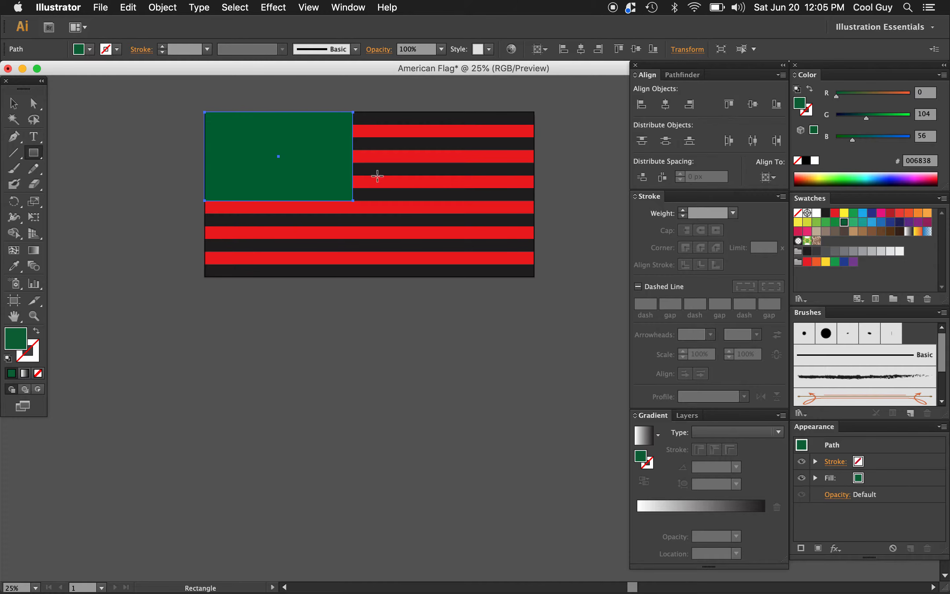
pyautogui.press('v')
pyautogui.click(460, 362)
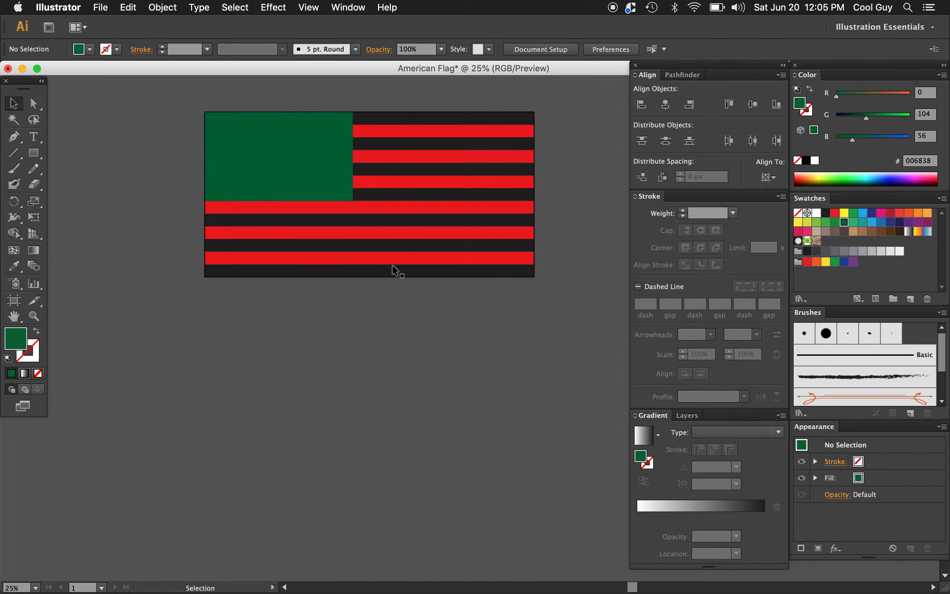
# Step: Examine up close how the green rectangle's lower-right corner meets the stripes, and select the rectangle
pyautogui.press('z')
pyautogui.click(354, 199)
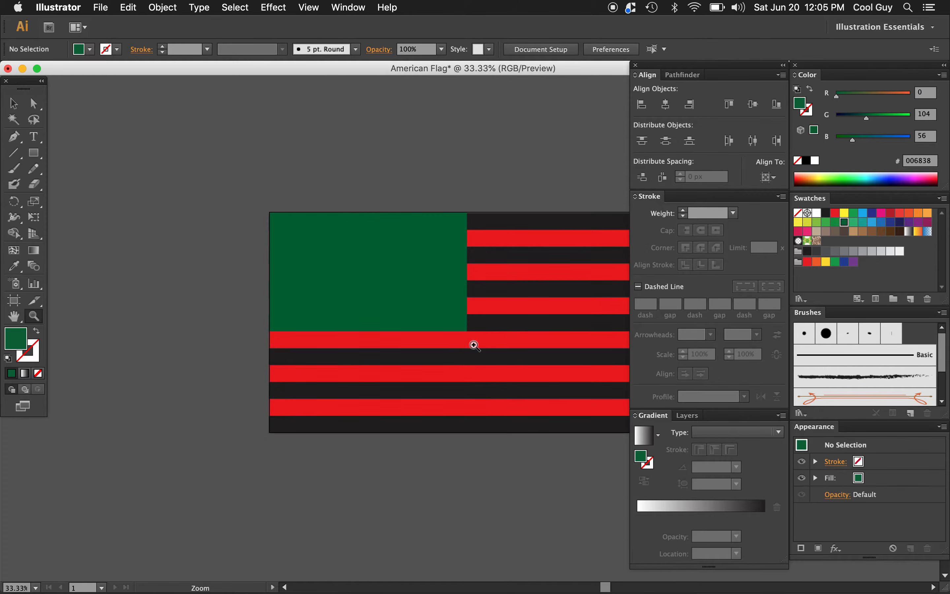
pyautogui.click(470, 340)
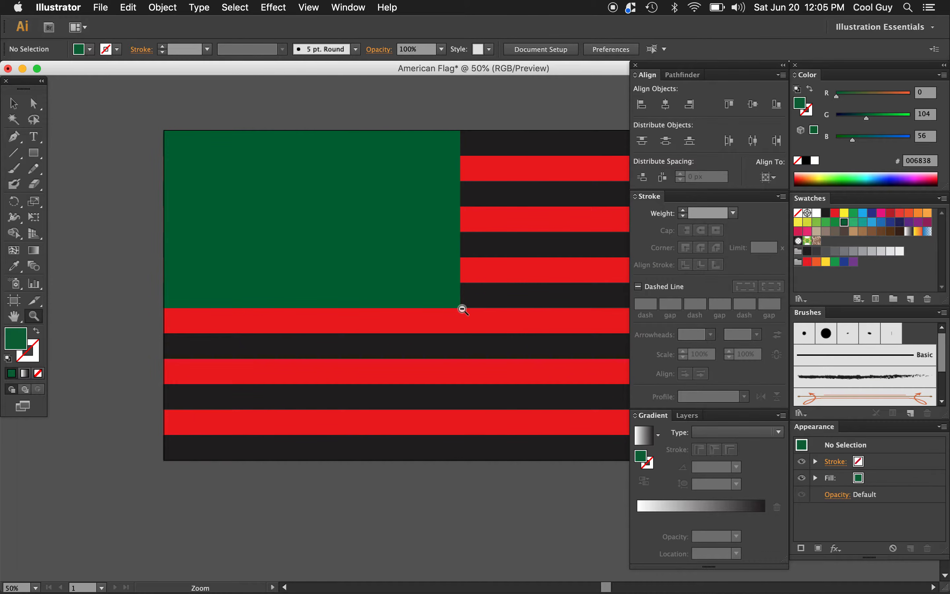
pyautogui.keyDown('alt'); pyautogui.click(462, 309); pyautogui.keyUp('alt')
pyautogui.keyDown('alt'); pyautogui.click(462, 310); pyautogui.keyUp('alt')
pyautogui.press('v')
pyautogui.click(327, 238)
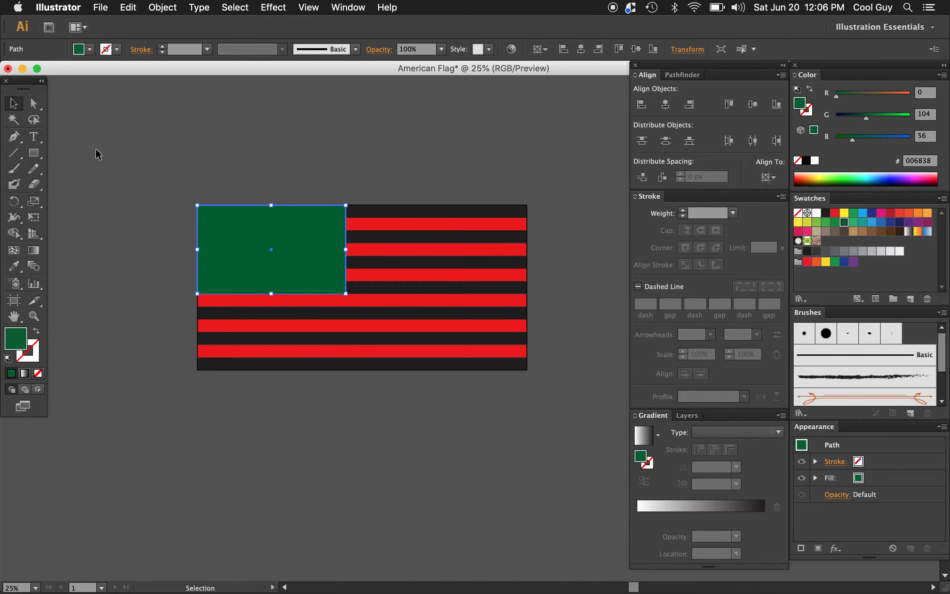
# Step: Create a five-point star with radii of 36 px and 18 px just outside the flag's left edge
pyautogui.click(34, 153)
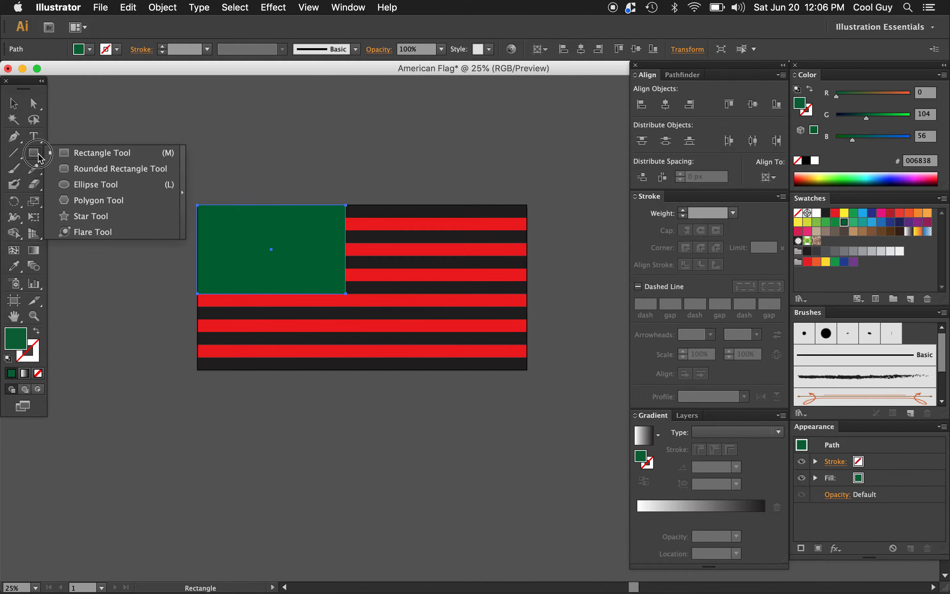
pyautogui.click(98, 217)
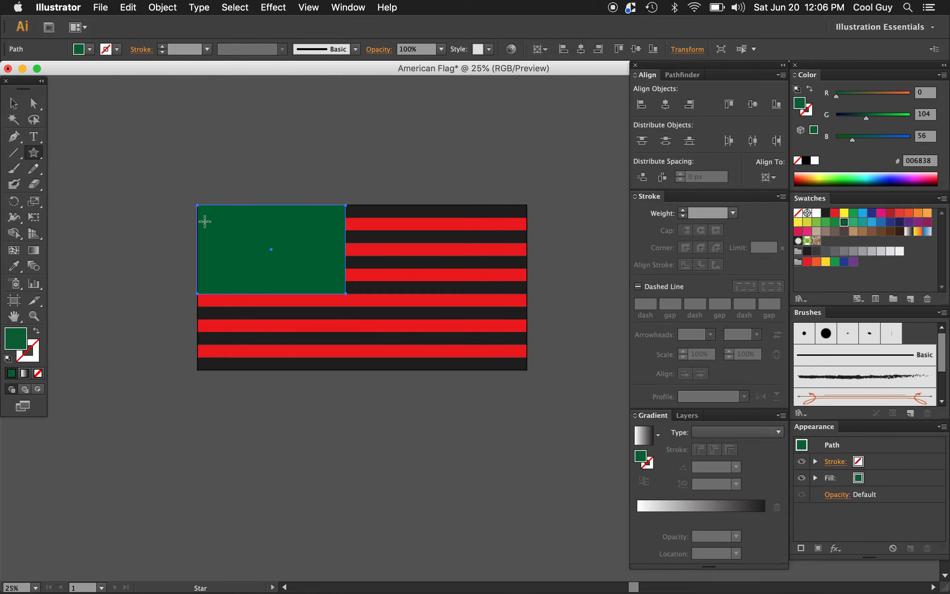
pyautogui.click(167, 218)
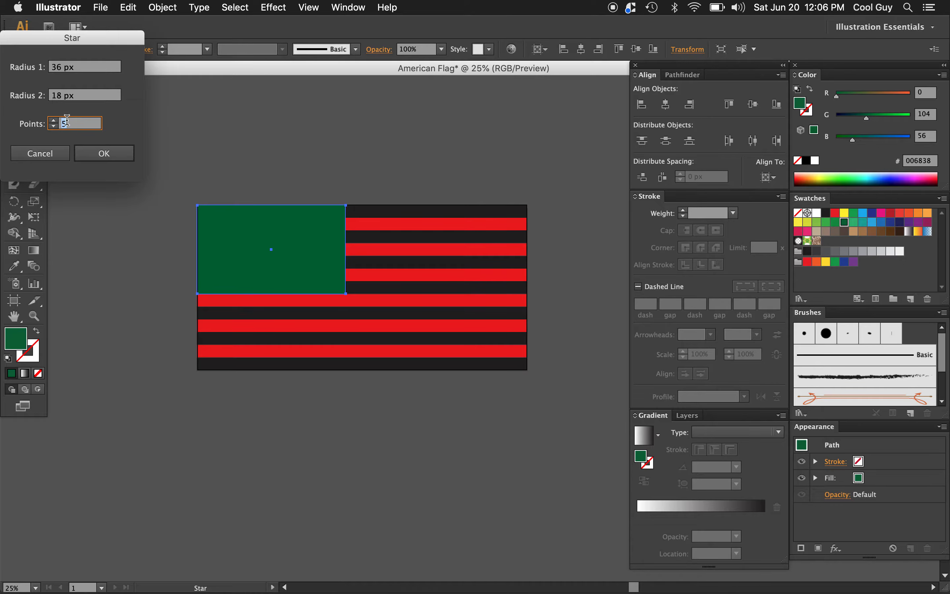
pyautogui.click(107, 155)
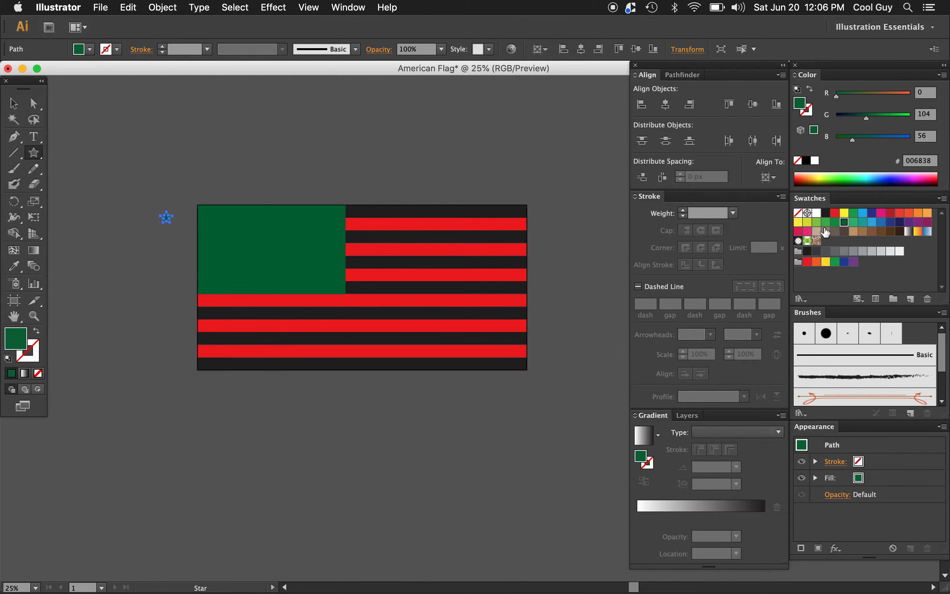
# Step: Fill the star with white and align it to the artboard's left and top edges
pyautogui.click(818, 215)
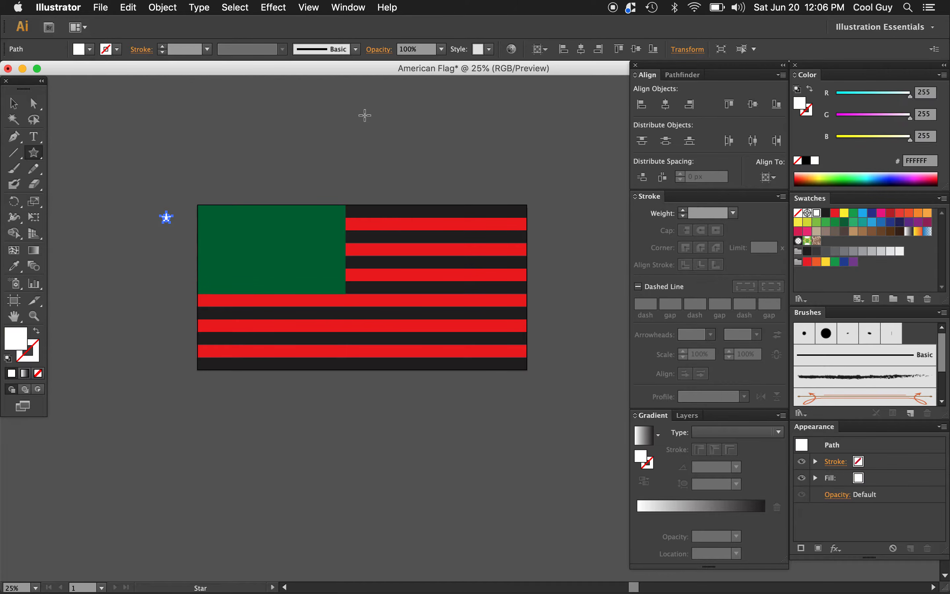
pyautogui.click(642, 104)
pyautogui.click(729, 105)
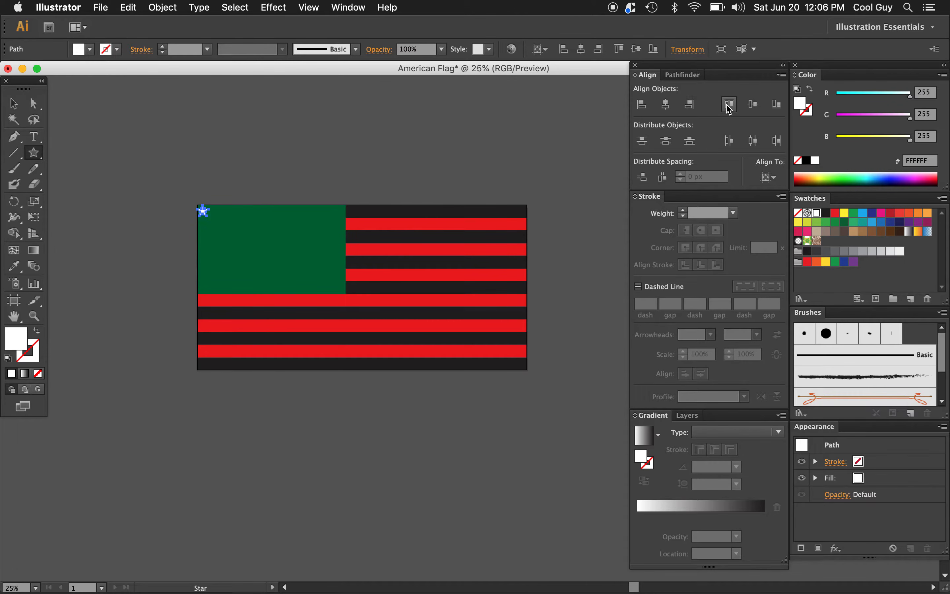
# Step: Nudge the white star 30 px right and 30 px down from the artboard's upper-left corner
pyautogui.press('v')
pyautogui.press('z')
pyautogui.click(246, 243)
pyautogui.click(479, 334)
pyautogui.click(498, 328)
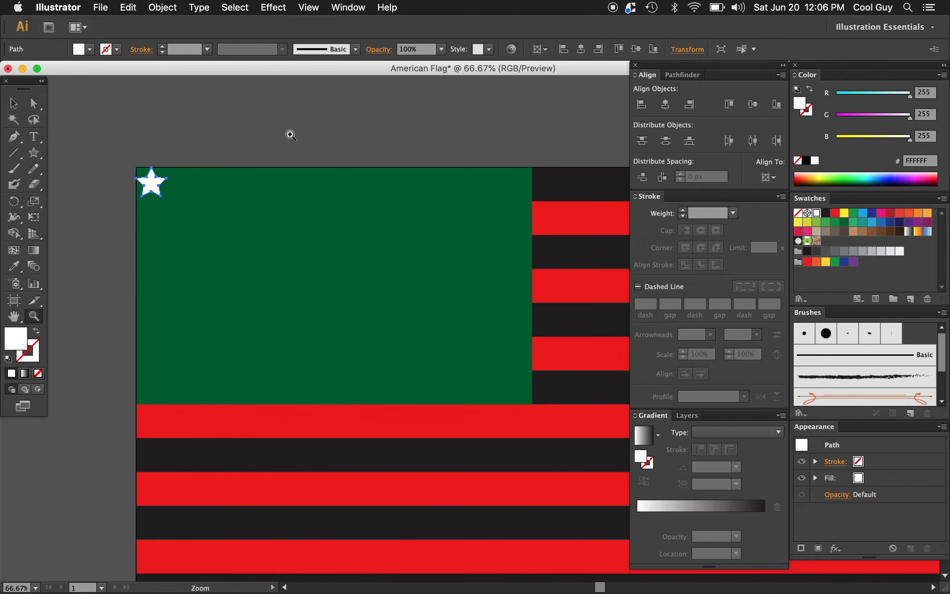
pyautogui.press('v')
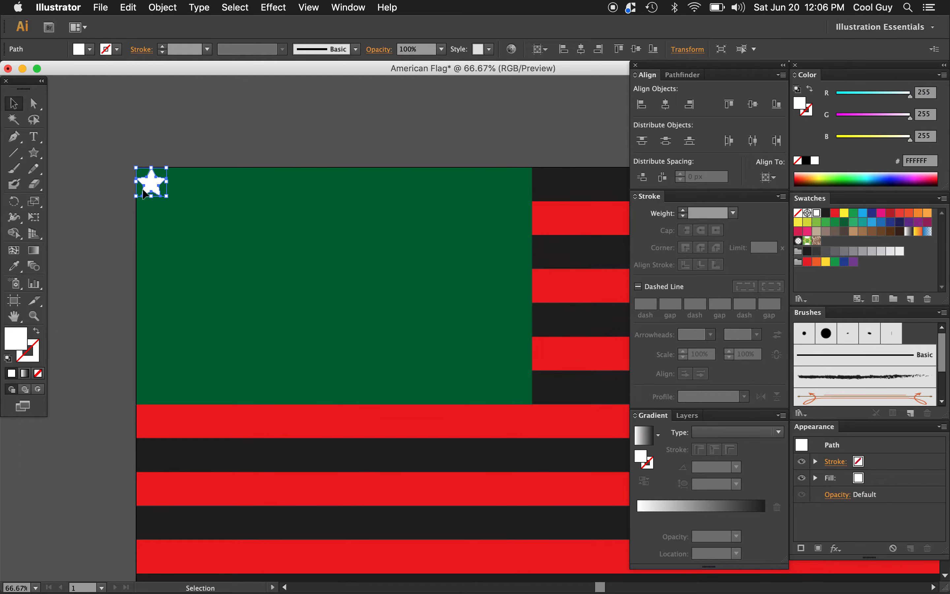
pyautogui.click(176, 147)
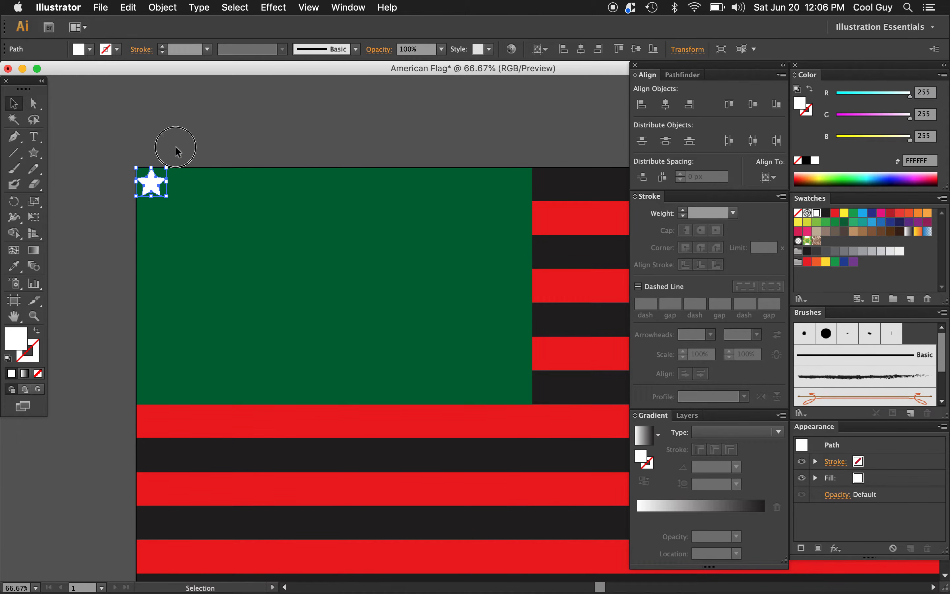
pyautogui.click(152, 191)
pyautogui.hotkey('shift', 'Right')
pyautogui.hotkey('shift', 'Right')
pyautogui.hotkey('shift', 'Right')
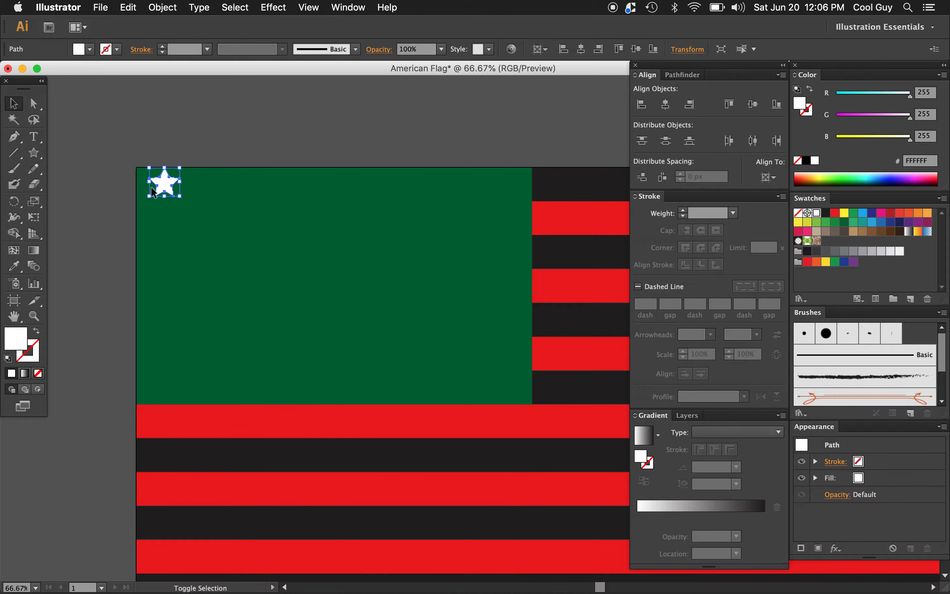
pyautogui.hotkey('shift', 'Down')
pyautogui.hotkey('shift', 'Down')
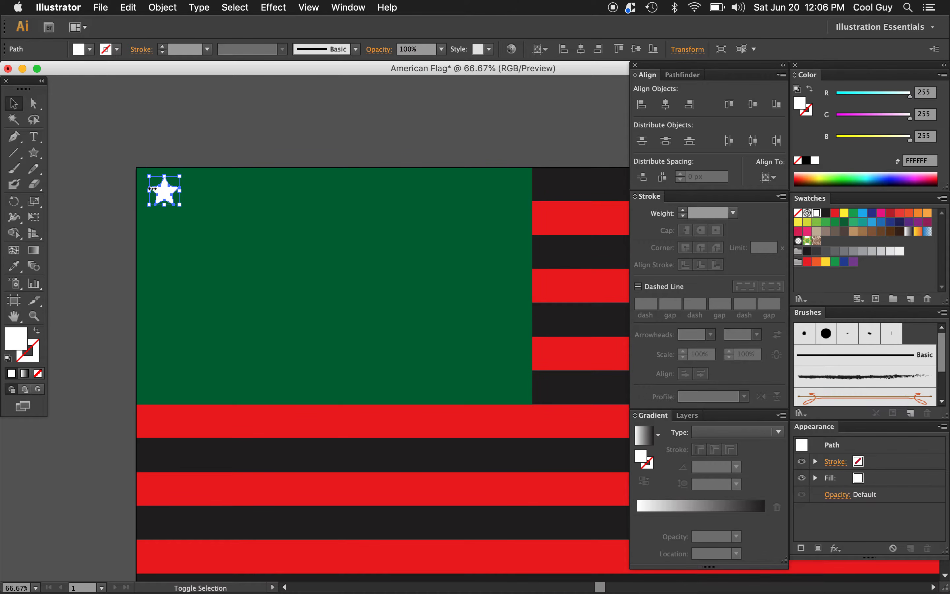
pyautogui.hotkey('shift', 'Down')
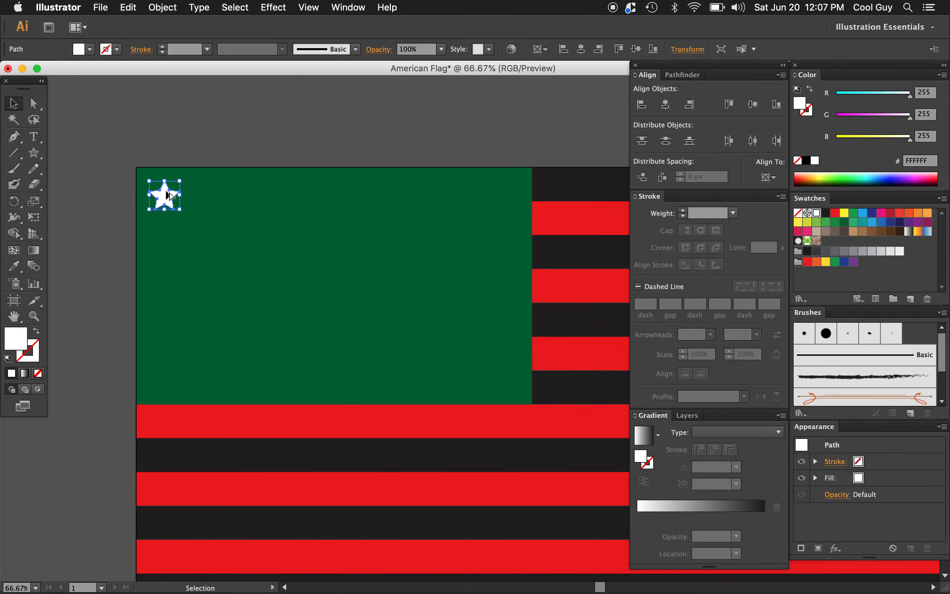
# Step: Duplicate the star straight across the green rectangle and align the copy to the rectangle's right edge as key object
pyautogui.moveTo(170, 195); pyautogui.dragTo(508, 195)
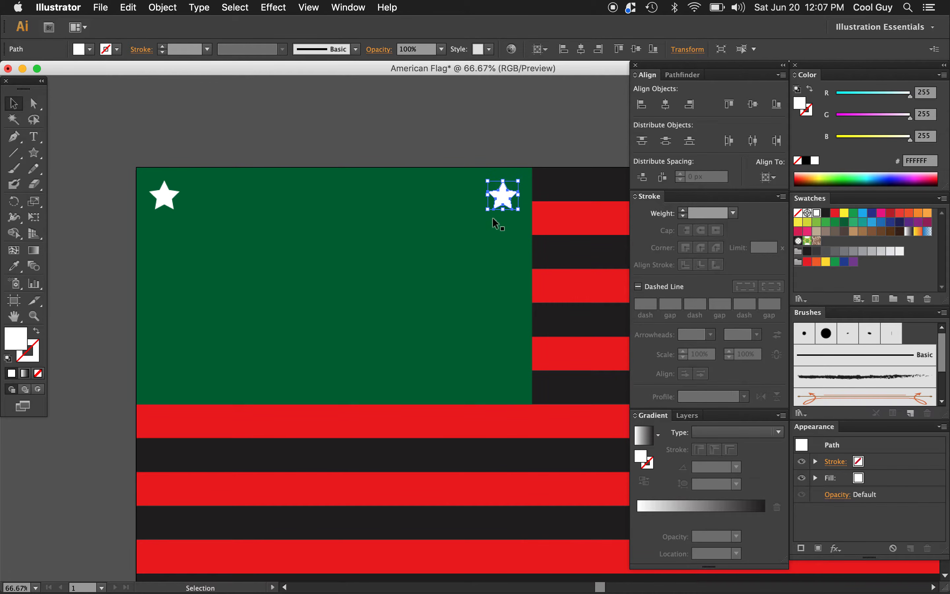
pyautogui.keyDown('shift'); pyautogui.click(503, 259); pyautogui.keyUp('shift')
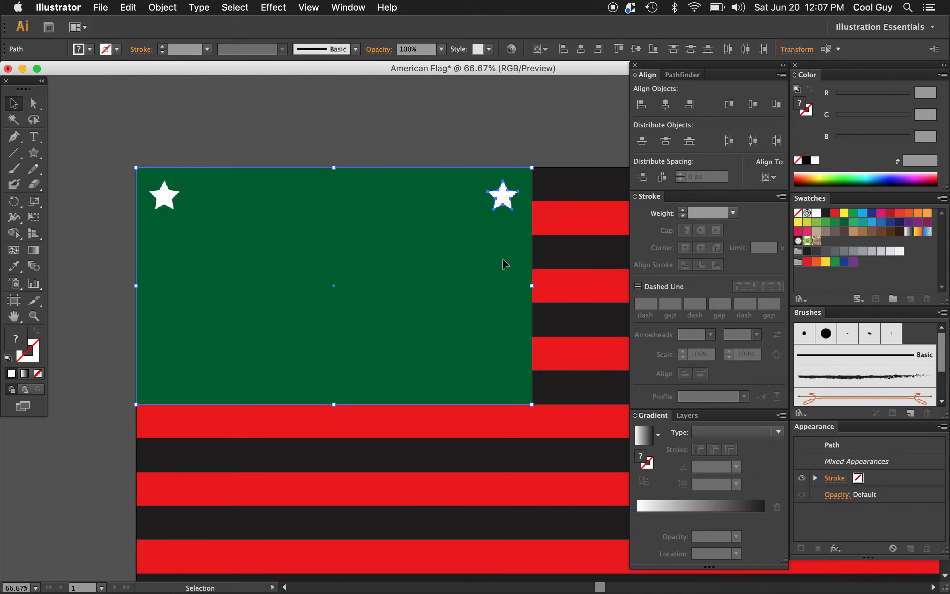
pyautogui.click(503, 259)
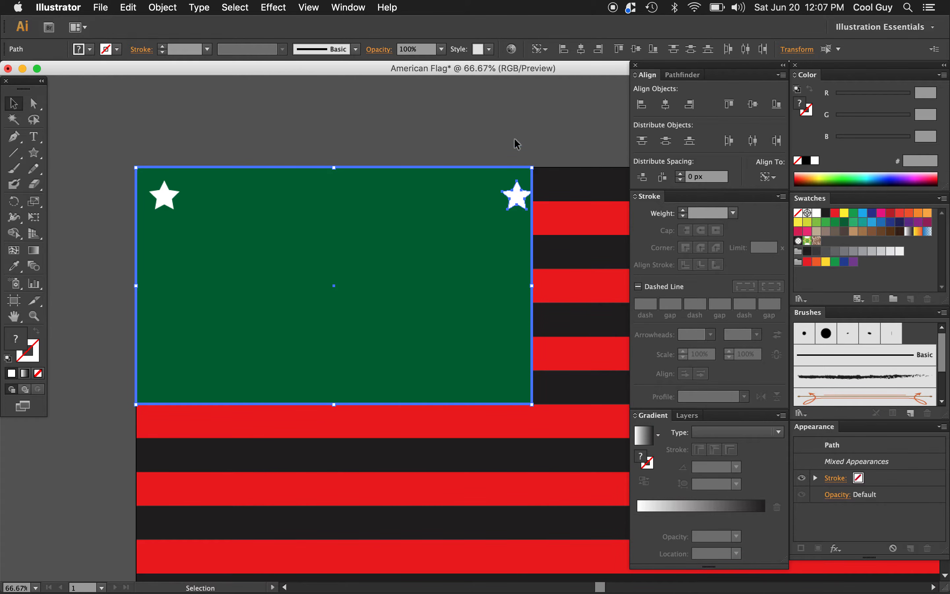
pyautogui.keyDown('shift'); pyautogui.click(463, 318); pyautogui.keyUp('shift')
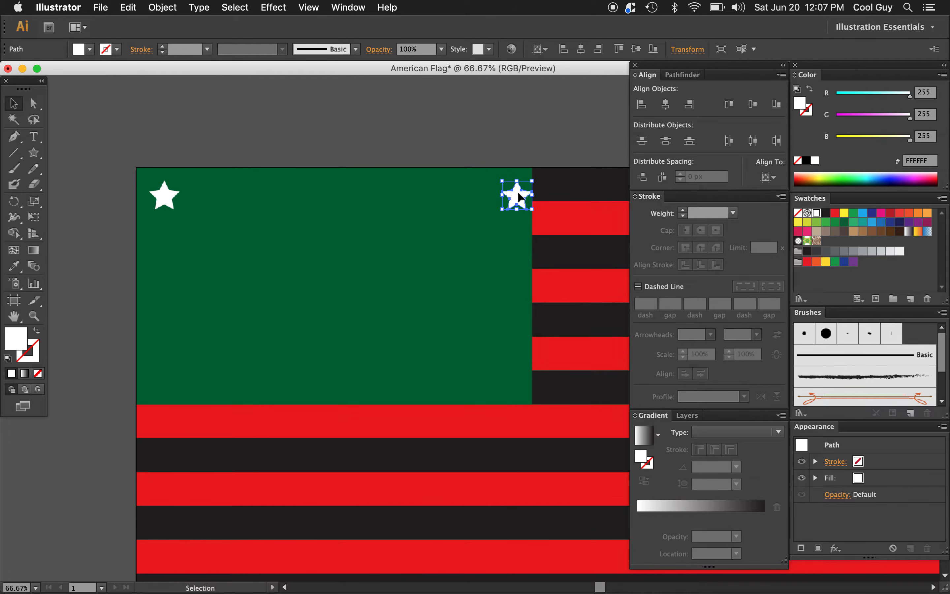
# Step: Nudge the star copy 30 px left from the green rectangle's right edge
pyautogui.hotkey('shift', 'Left')
pyautogui.hotkey('shift', 'Left')
pyautogui.hotkey('shift', 'Left')
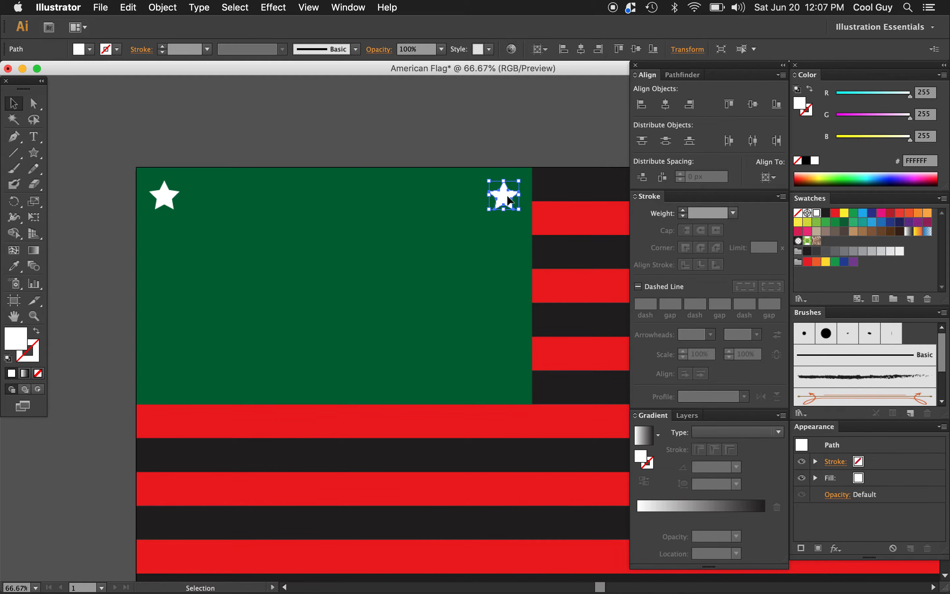
# Step: Duplicate the star leftward four times at equal intervals, making six stars across the top of the green rectangle
pyautogui.moveTo(513, 202); pyautogui.dragTo(463, 205)
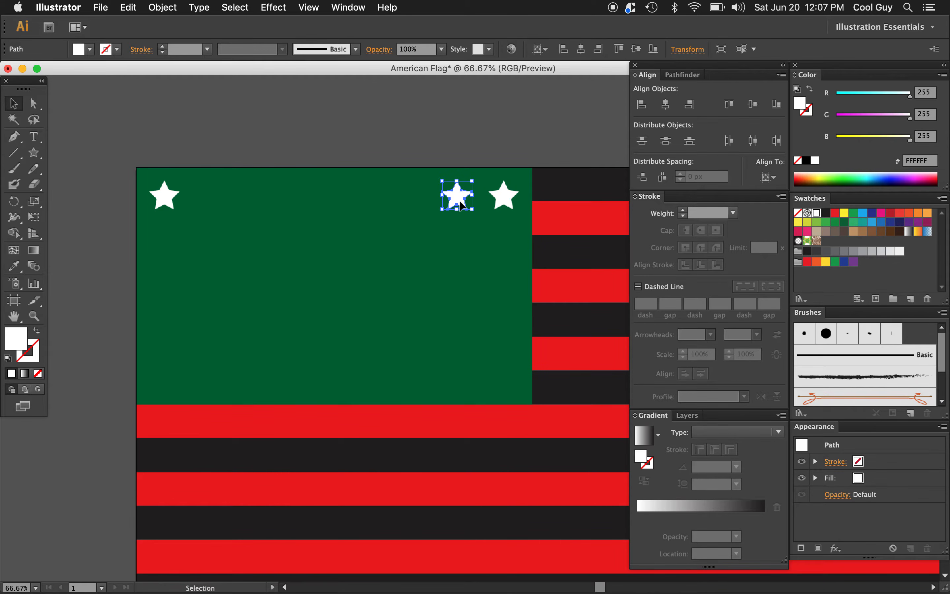
pyautogui.press('super+d')
pyautogui.press('super+d')
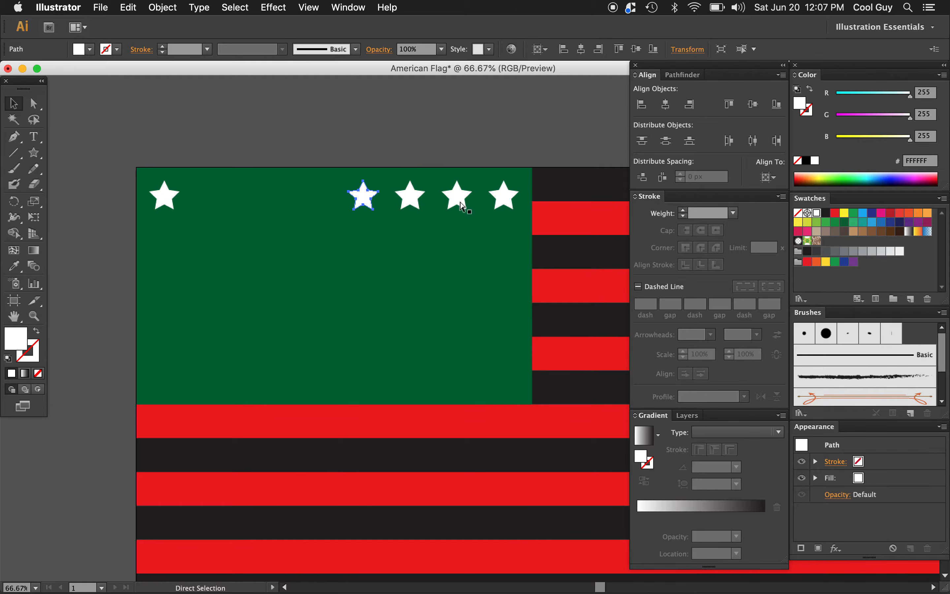
pyautogui.press('super+d')
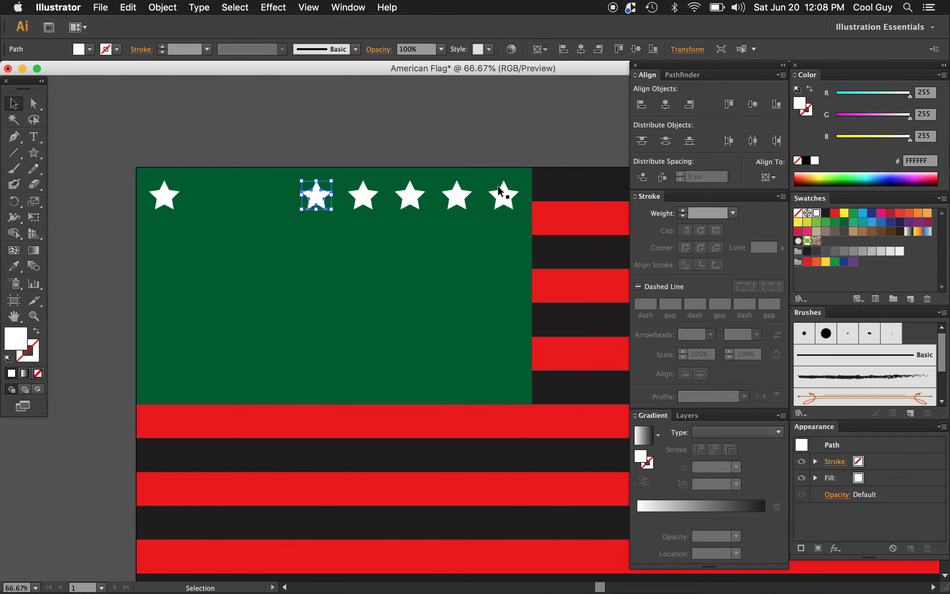
# Step: Distribute the six stars evenly by their horizontal centers relative to the selection, and group them as one row
pyautogui.click(161, 206)
pyautogui.keyDown('shift'); pyautogui.click(322, 204); pyautogui.keyUp('shift')
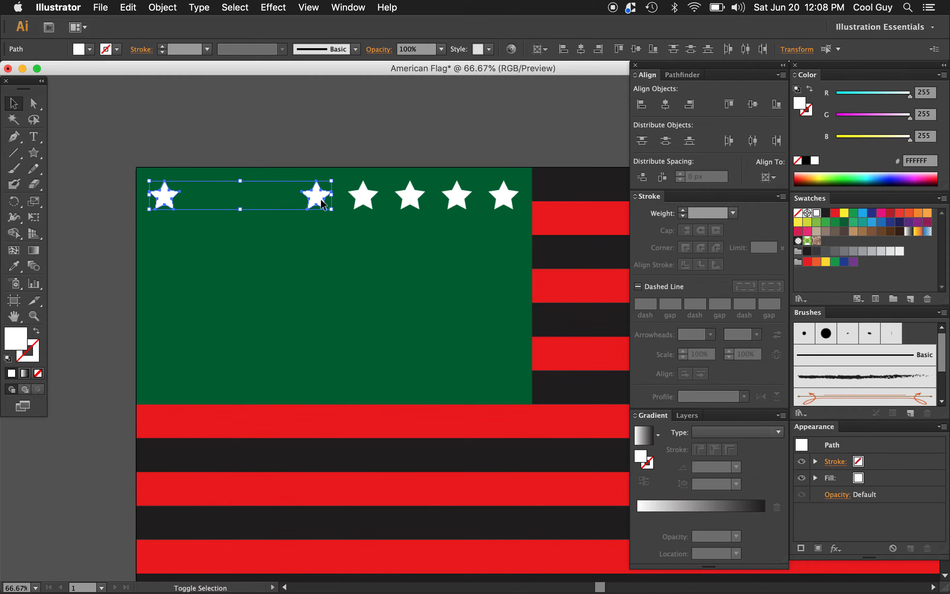
pyautogui.keyDown('shift'); pyautogui.click(362, 200); pyautogui.keyUp('shift')
pyautogui.keyDown('shift'); pyautogui.click(412, 200); pyautogui.keyUp('shift')
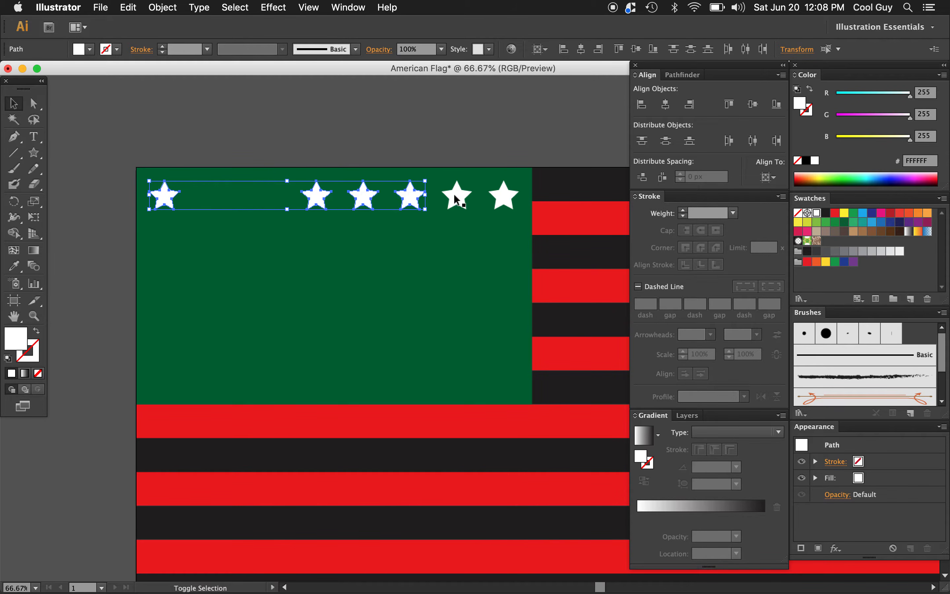
pyautogui.keyDown('shift'); pyautogui.click(457, 200); pyautogui.keyUp('shift')
pyautogui.keyDown('shift'); pyautogui.click(504, 200); pyautogui.keyUp('shift')
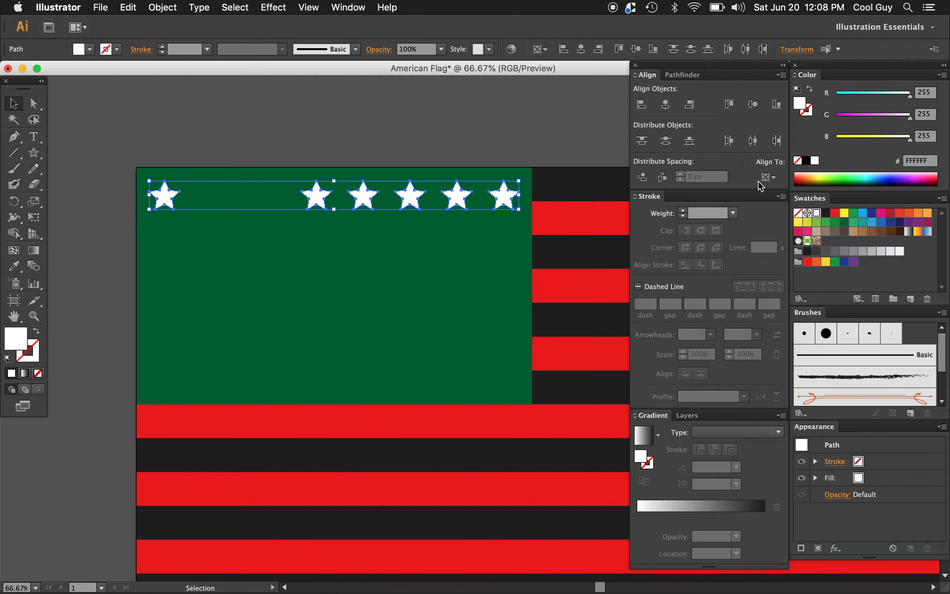
pyautogui.click(770, 177)
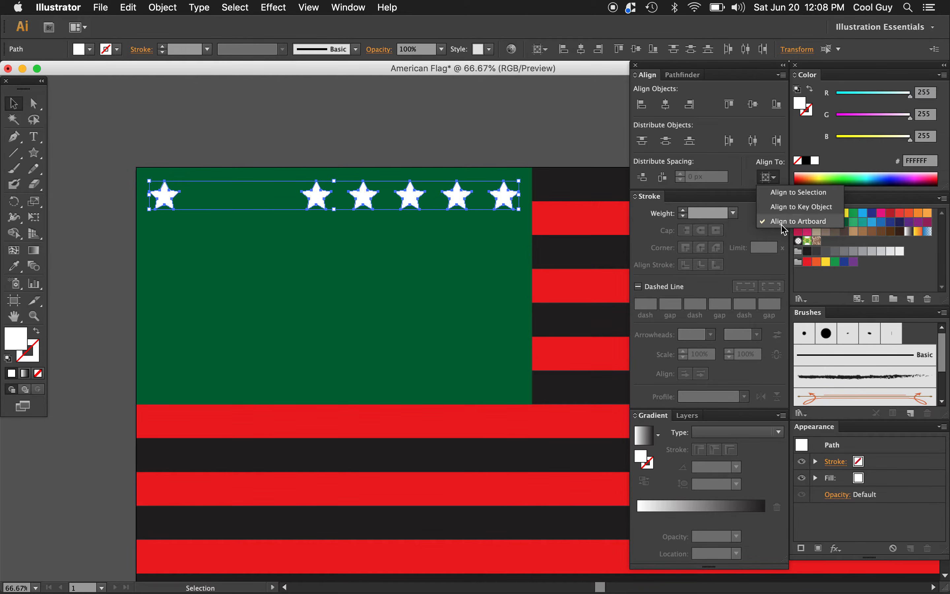
pyautogui.click(787, 195)
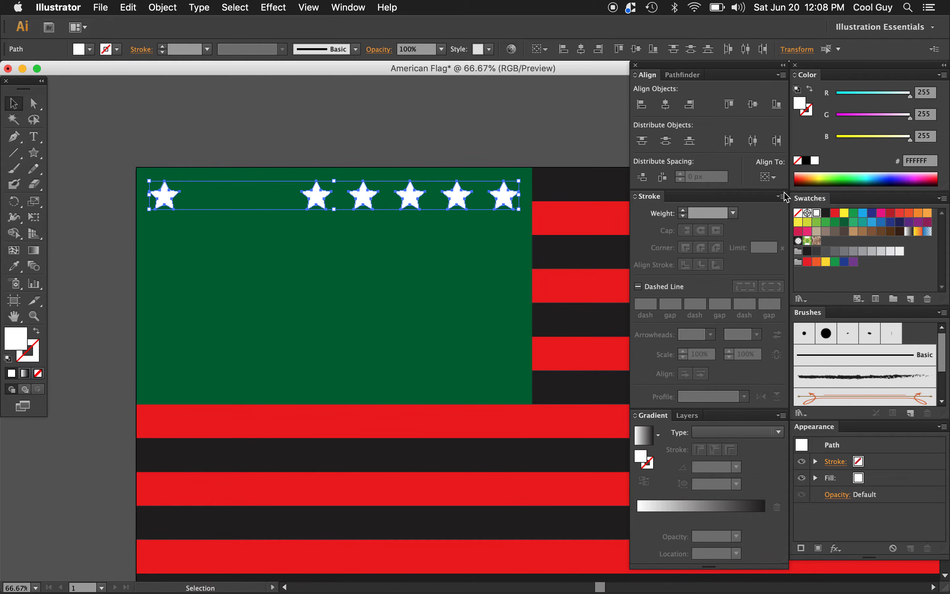
pyautogui.click(754, 141)
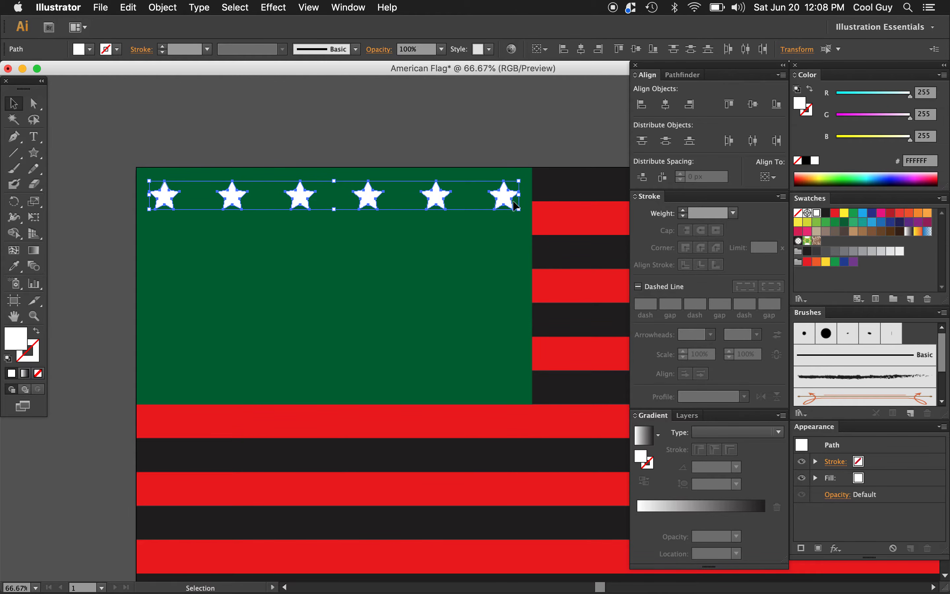
pyautogui.press('super+g')
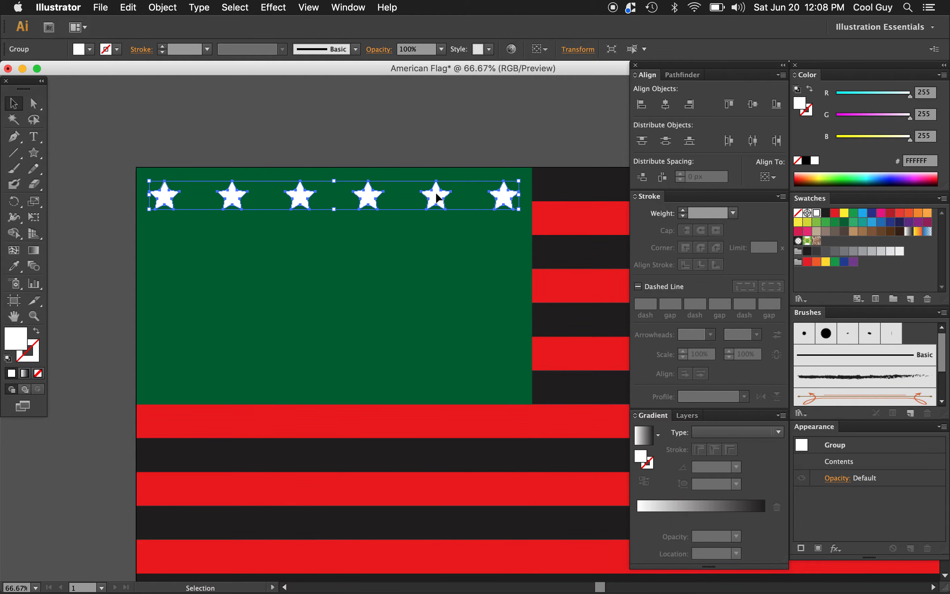
# Step: Duplicate the six-star row straight down and align the copy to the bottom edge of the green rectangle as key object
pyautogui.moveTo(439, 198); pyautogui.dragTo(439, 367)
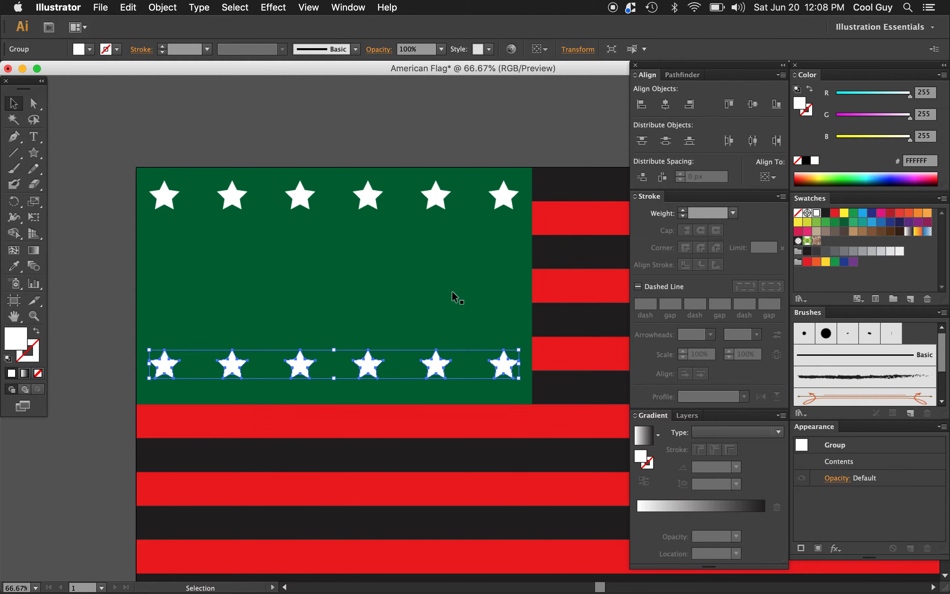
pyautogui.keyDown('shift'); pyautogui.click(477, 294); pyautogui.keyUp('shift')
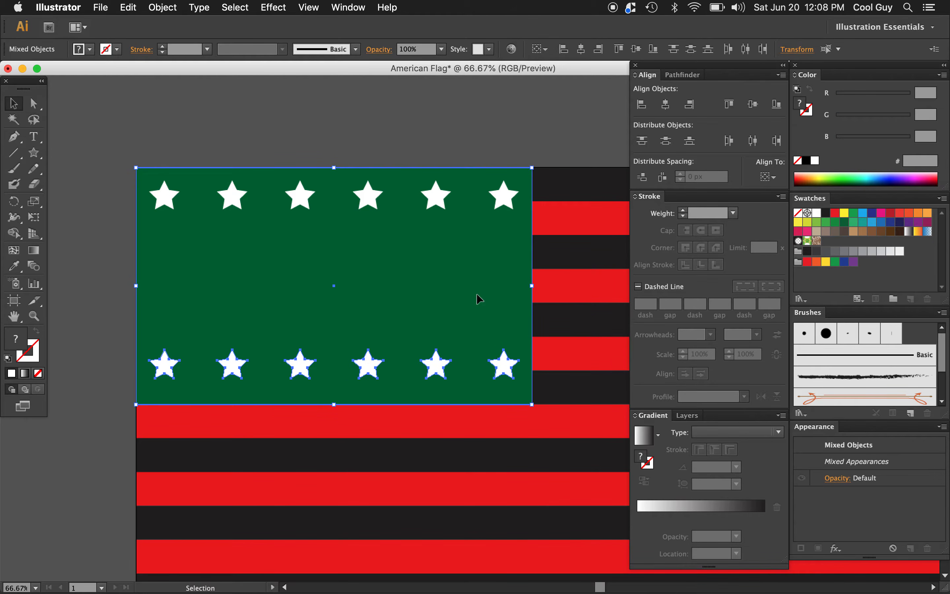
pyautogui.click(477, 297)
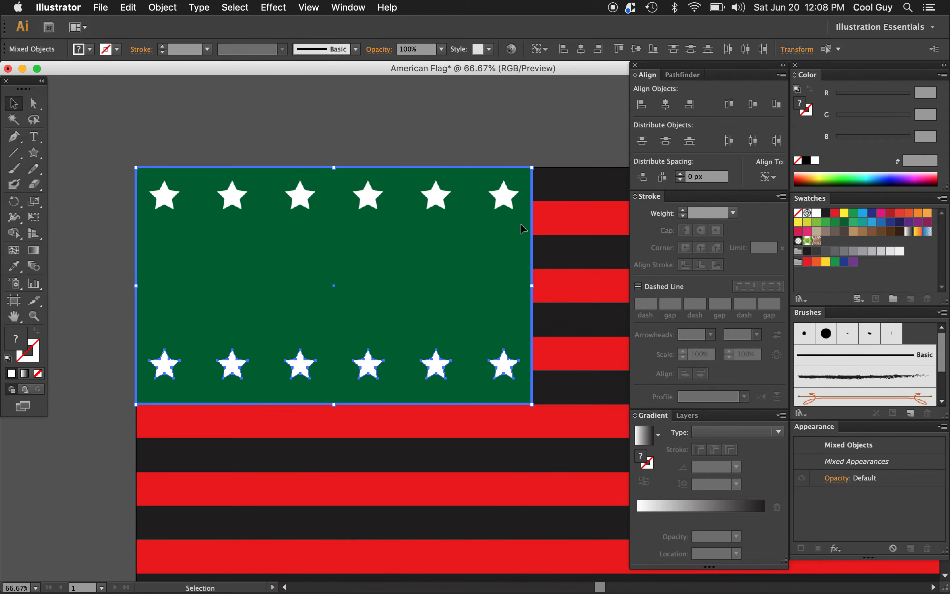
pyautogui.click(779, 105)
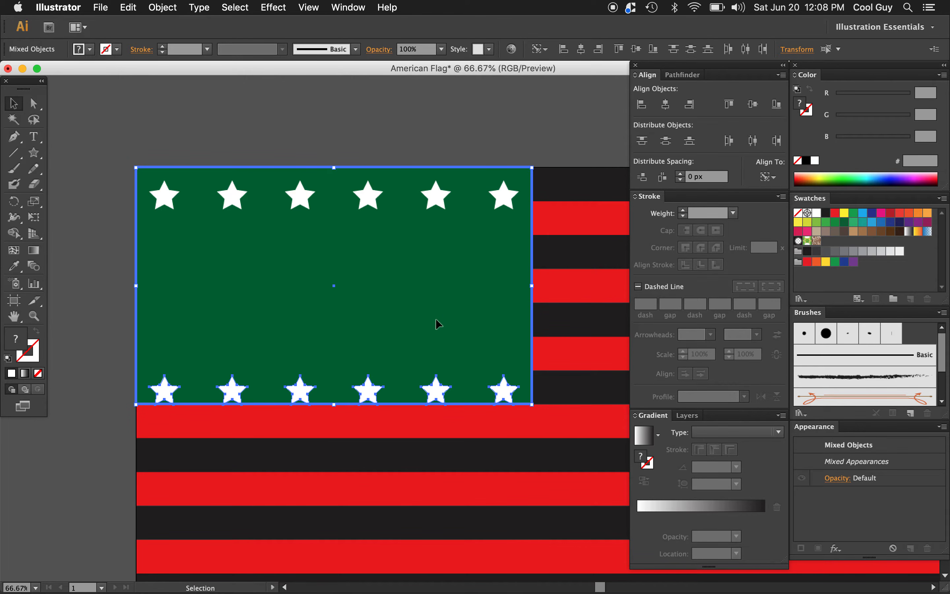
# Step: Nudge only the lower star row 30 px up from the green rectangle's bottom edge
pyautogui.keyDown('shift'); pyautogui.click(446, 316); pyautogui.keyUp('shift')
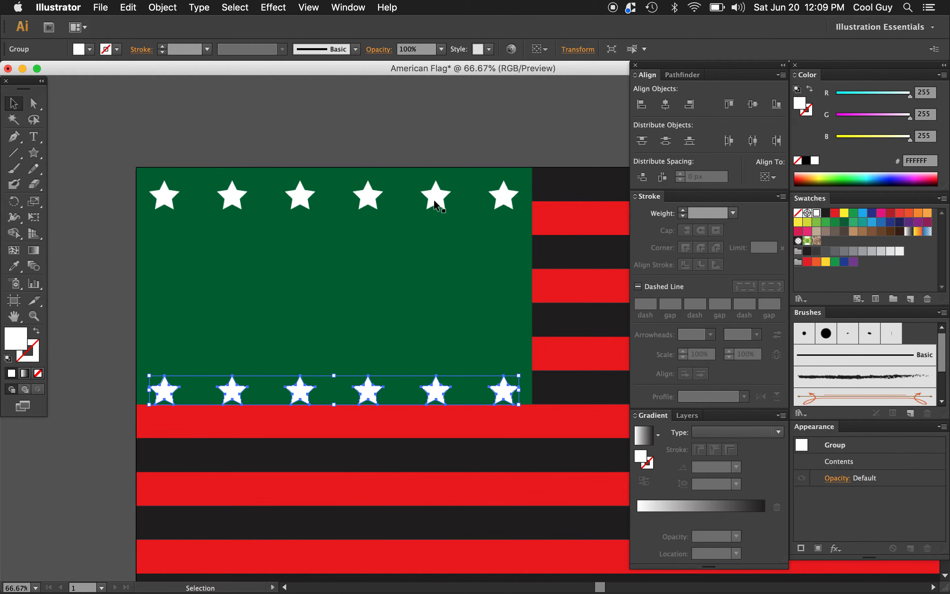
pyautogui.hotkey('shift', 'Up')
pyautogui.hotkey('shift', 'Up')
pyautogui.hotkey('shift', 'Up')
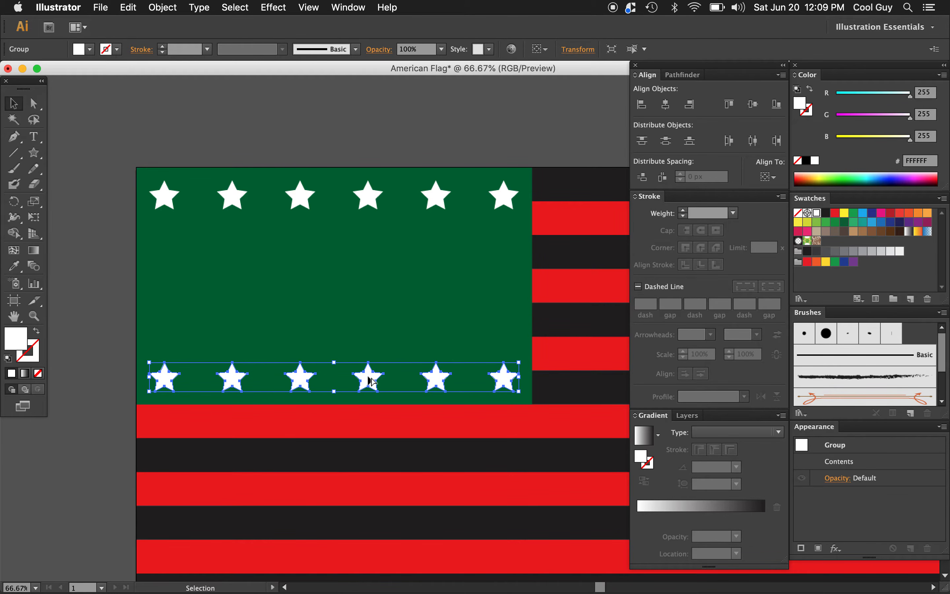
# Step: Duplicate the lowest star row straight upward three times at equal intervals, making five rows of six stars
pyautogui.moveTo(371, 381); pyautogui.dragTo(371, 336)
pyautogui.press('super+d')
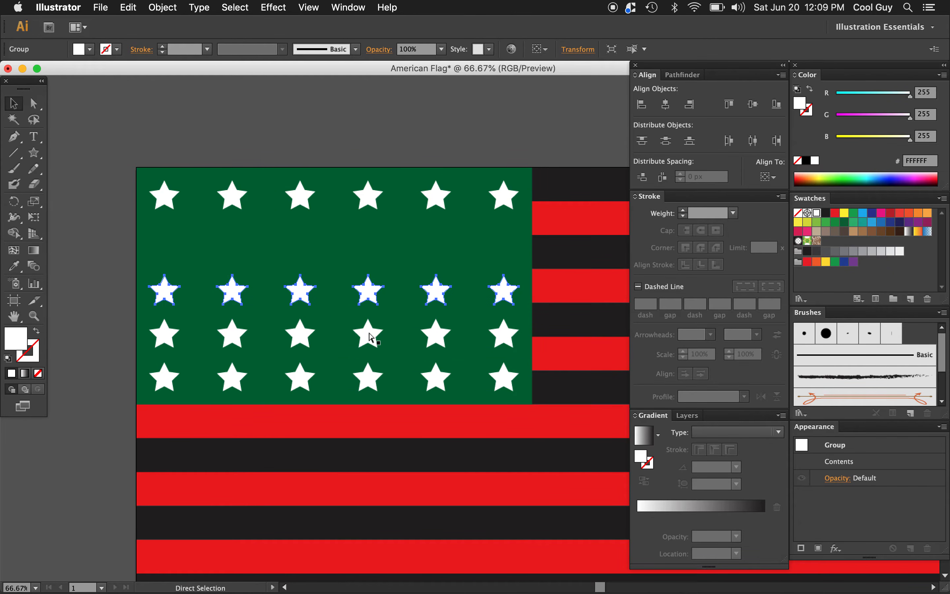
pyautogui.press('super+d')
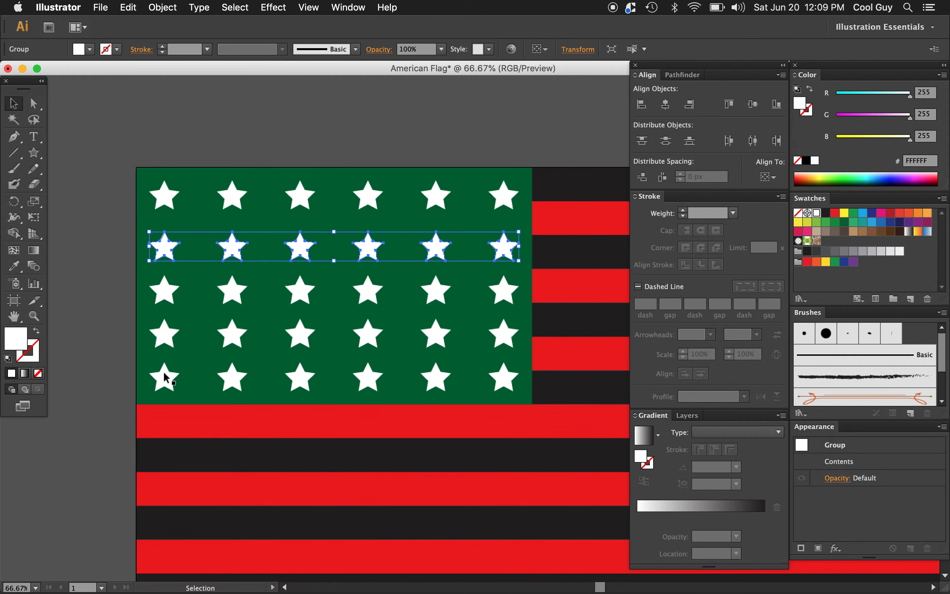
# Step: Distribute the five star rows evenly by their vertical centers relative to the selection
pyautogui.click(300, 200)
pyautogui.keyDown('shift'); pyautogui.click(299, 248); pyautogui.keyUp('shift')
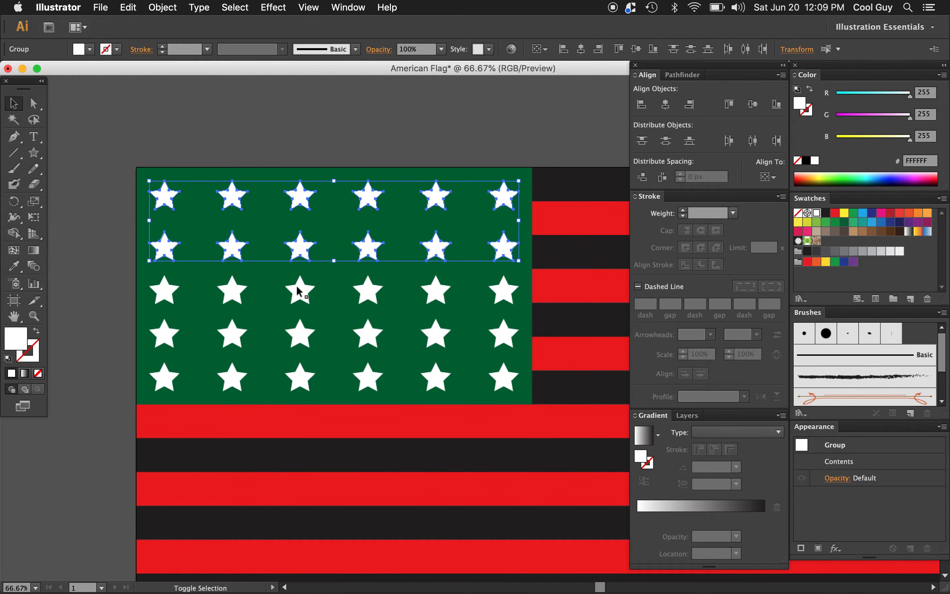
pyautogui.keyDown('shift'); pyautogui.click(299, 290); pyautogui.keyUp('shift')
pyautogui.keyDown('shift'); pyautogui.click(300, 333); pyautogui.keyUp('shift')
pyautogui.keyDown('shift'); pyautogui.click(299, 379); pyautogui.keyUp('shift')
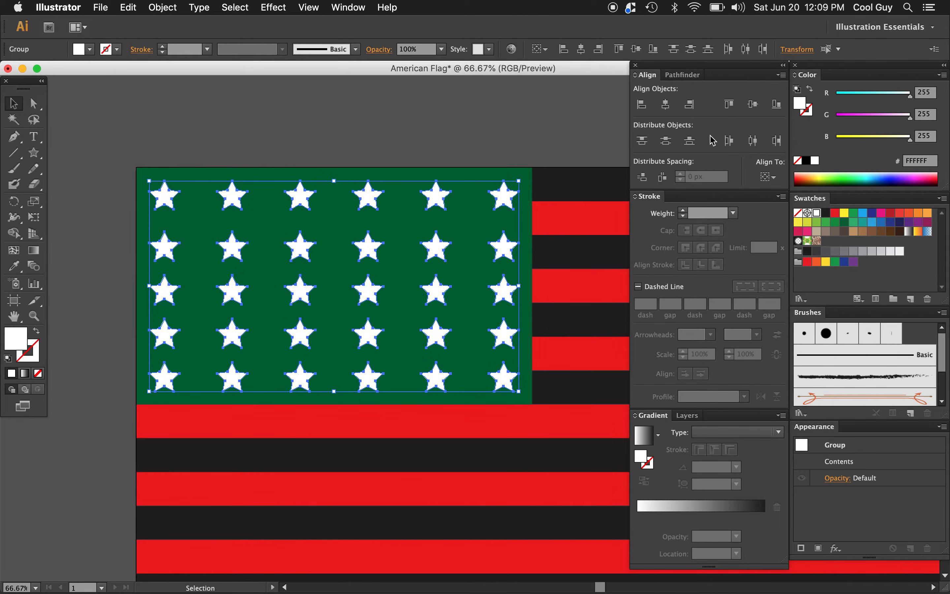
pyautogui.click(768, 176)
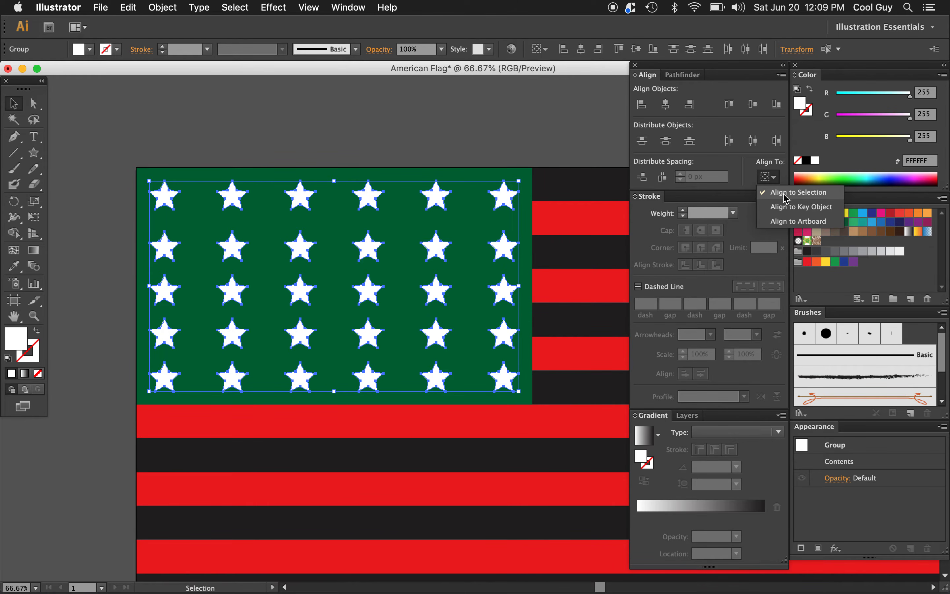
pyautogui.click(668, 142)
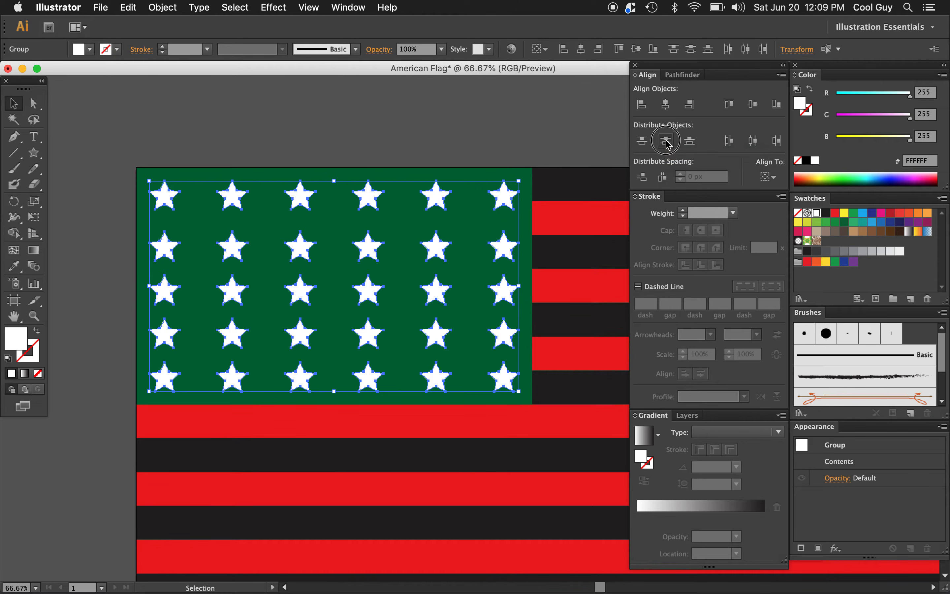
pyautogui.click(669, 142)
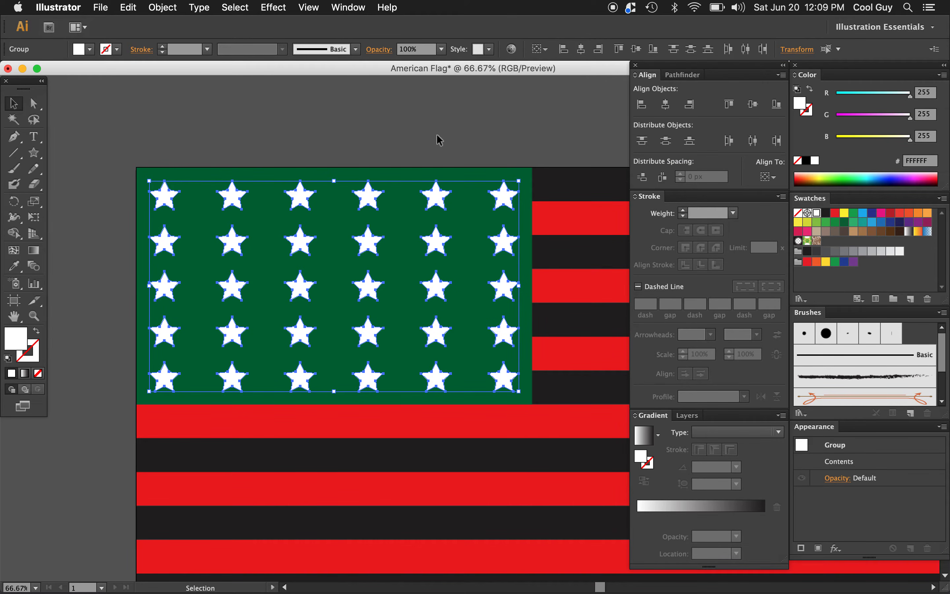
pyautogui.click(471, 137)
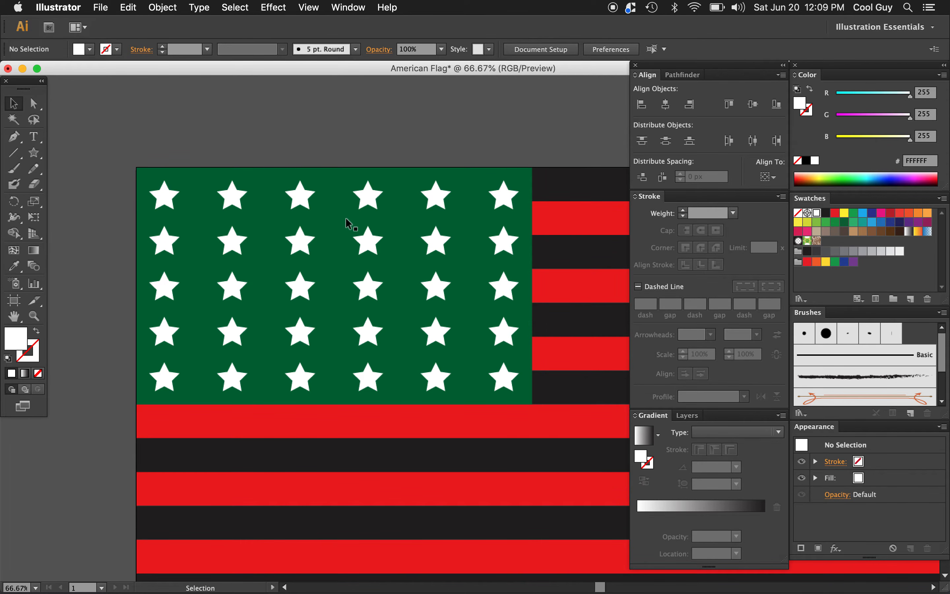
# Step: Copy the second star row straight up above the artboard and delete the copy's rightmost star
pyautogui.click(440, 247)
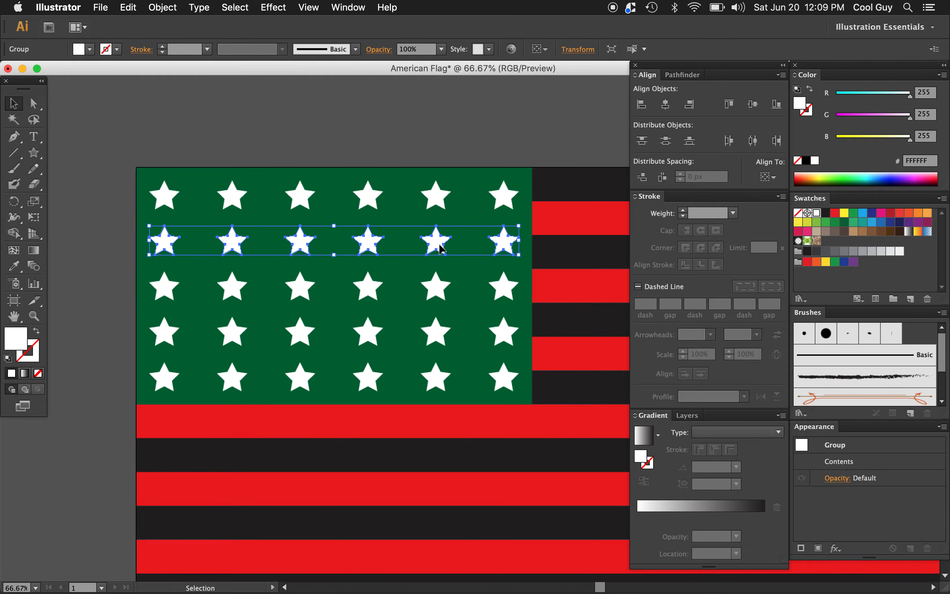
pyautogui.moveTo(442, 250); pyautogui.dragTo(443, 138)
pyautogui.click(572, 132)
pyautogui.press('a')
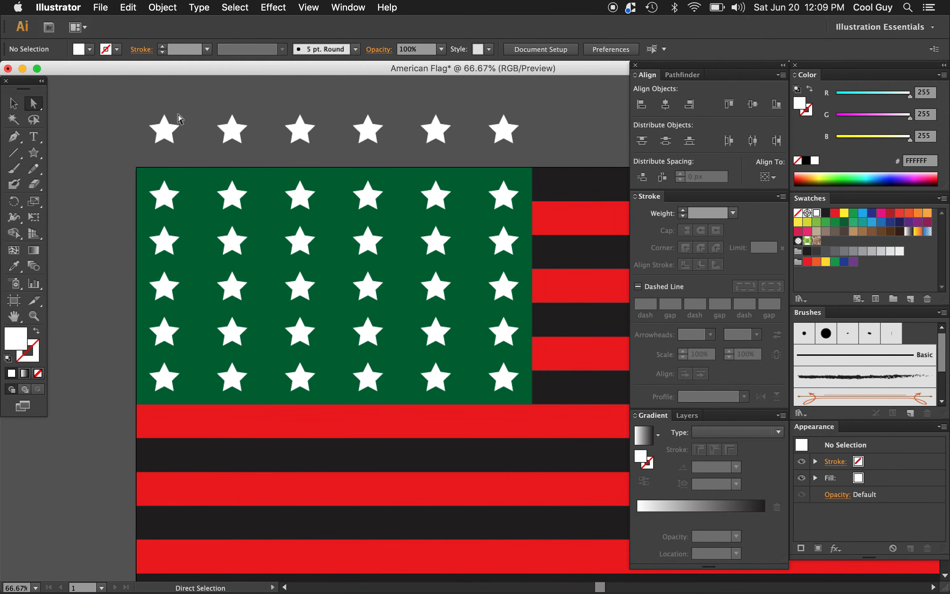
pyautogui.click(507, 137)
pyautogui.press('Delete')
pyautogui.press('v')
# Step: Move the five-star row onto the green rectangle, then center it horizontally and align it to the rectangle's top edge as key object
pyautogui.click(435, 128)
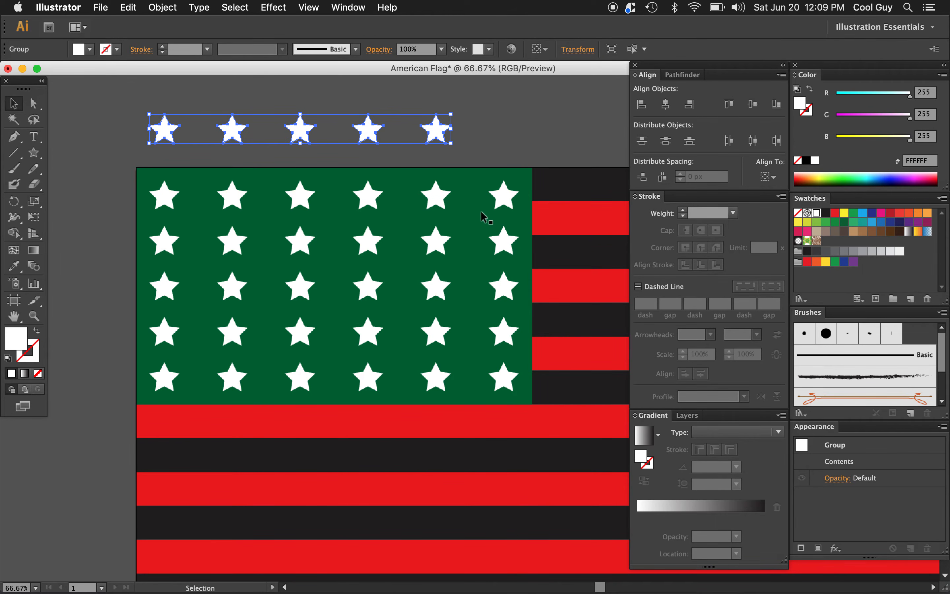
pyautogui.moveTo(372, 127); pyautogui.dragTo(399, 218)
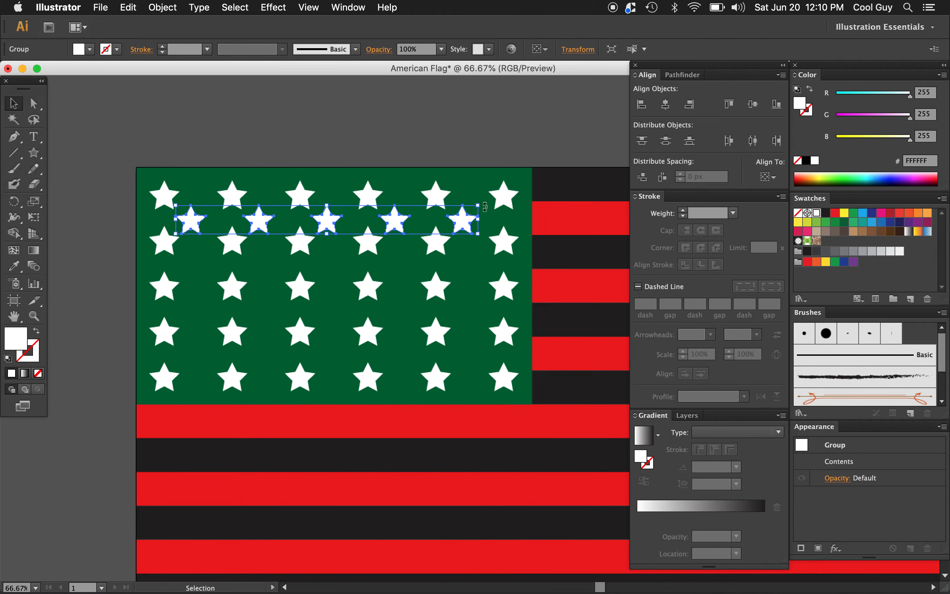
pyautogui.keyDown('shift'); pyautogui.click(472, 185); pyautogui.keyUp('shift')
pyautogui.click(472, 185)
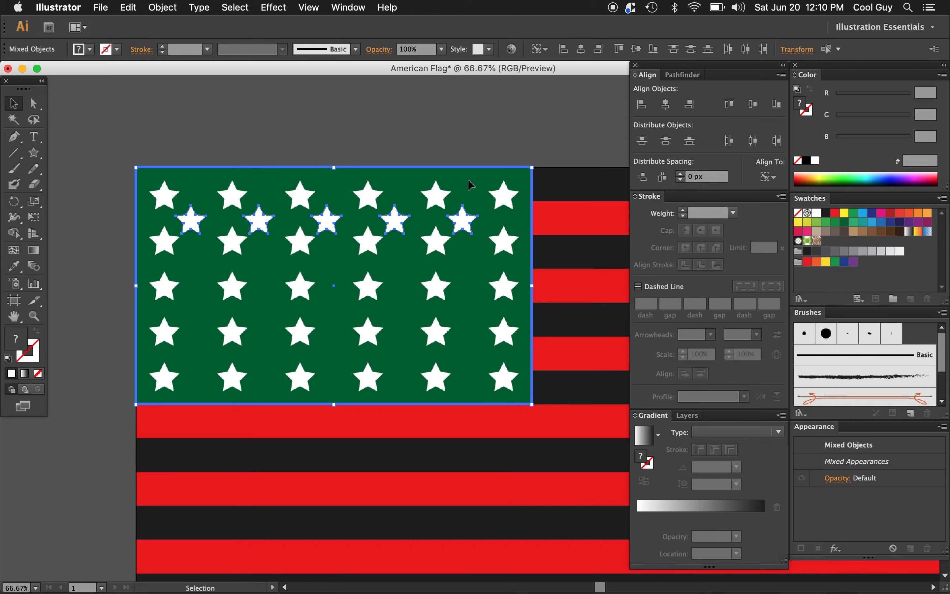
pyautogui.click(672, 109)
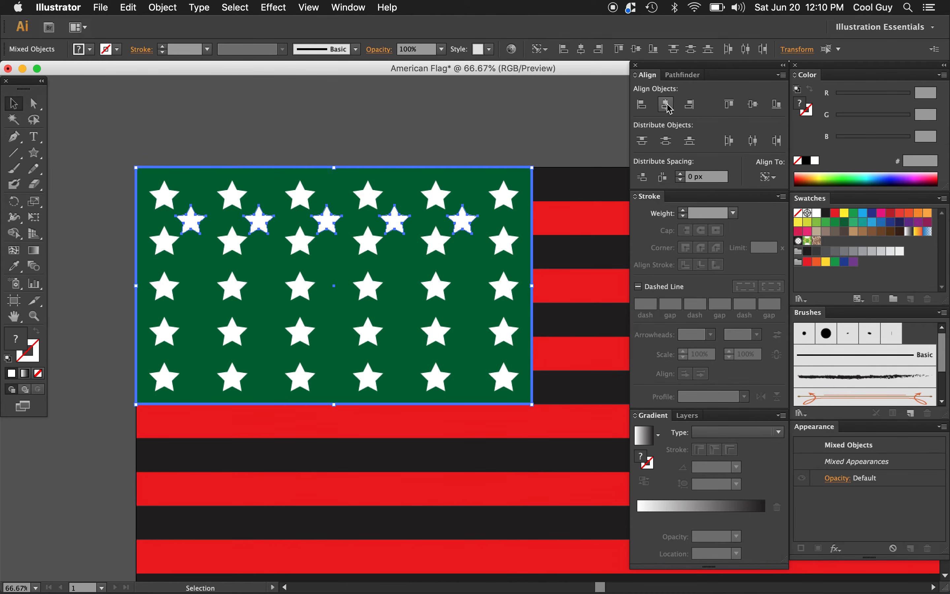
pyautogui.click(729, 105)
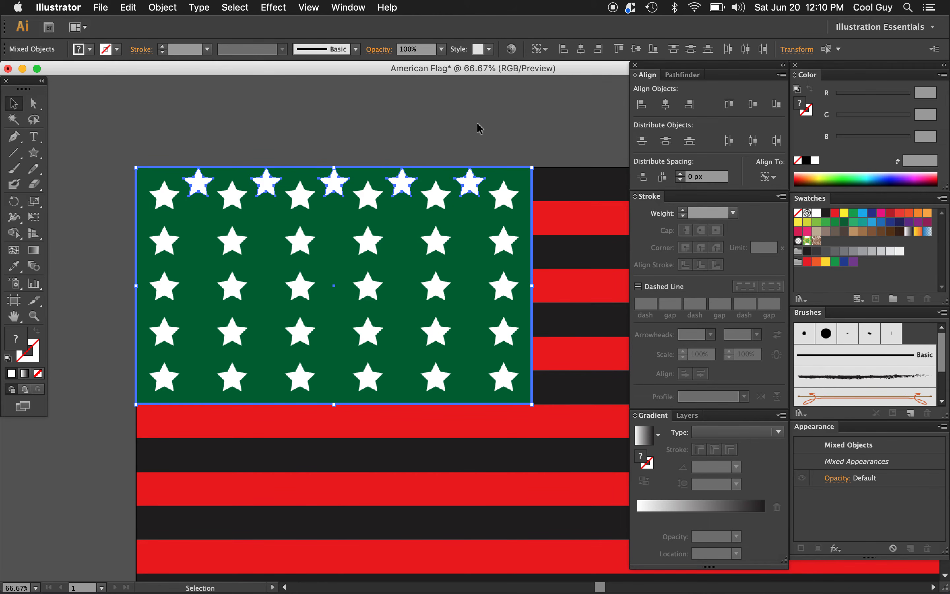
# Step: Nudge only the five-star row 30 px down from the green rectangle's top edge
pyautogui.keyDown('shift'); pyautogui.click(478, 240); pyautogui.keyUp('shift')
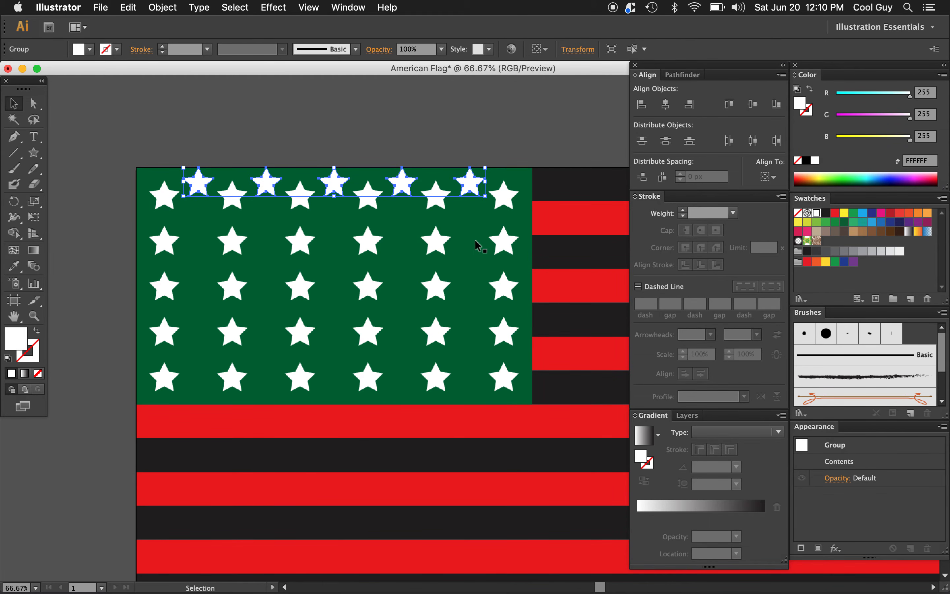
pyautogui.hotkey('shift', 'Down')
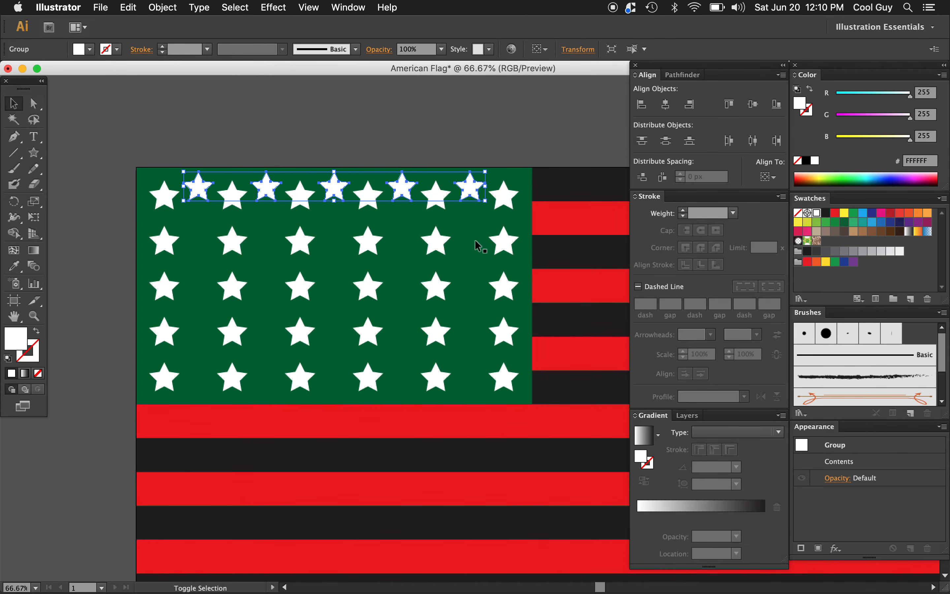
pyautogui.hotkey('shift', 'Down')
# Step: Nudge the five-star row down into the gap between the first and second six-star rows
pyautogui.hotkey('shift', 'Down')
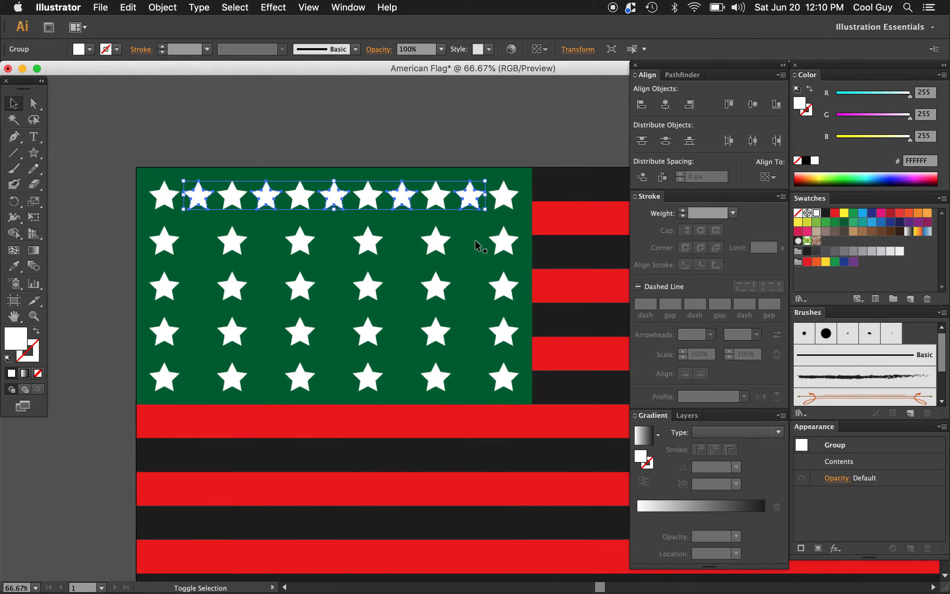
pyautogui.hotkey('shift', 'Down')
pyautogui.hotkey('shift', 'Down')
pyautogui.hotkey('shift', 'Down')
pyautogui.hotkey('shift', 'Down')
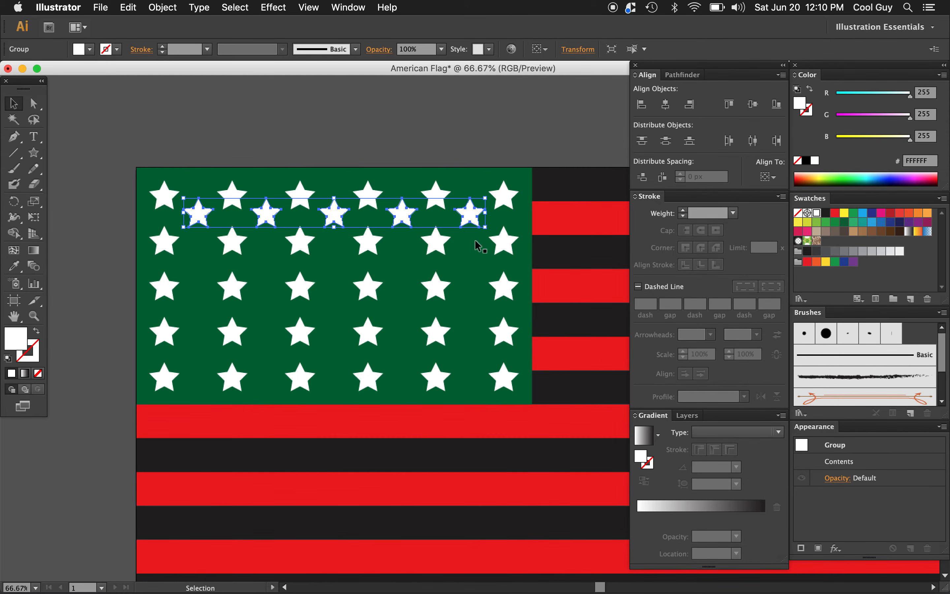
# Step: Copy the five-star row in place and shift the copy straight down between the second and third six-star rows
pyautogui.press('super+c')
pyautogui.hotkey('shift', 'Down')
pyautogui.hotkey('shift', 'Down')
pyautogui.hotkey('shift', 'Down')
pyautogui.hotkey('shift', 'Down')
pyautogui.hotkey('shift', 'Down')
pyautogui.hotkey('shift', 'Down')
pyautogui.hotkey('shift', 'Down')
pyautogui.hotkey('shift', 'Down')
pyautogui.hotkey('shift', 'Down')
pyautogui.hotkey('shift', 'Down')
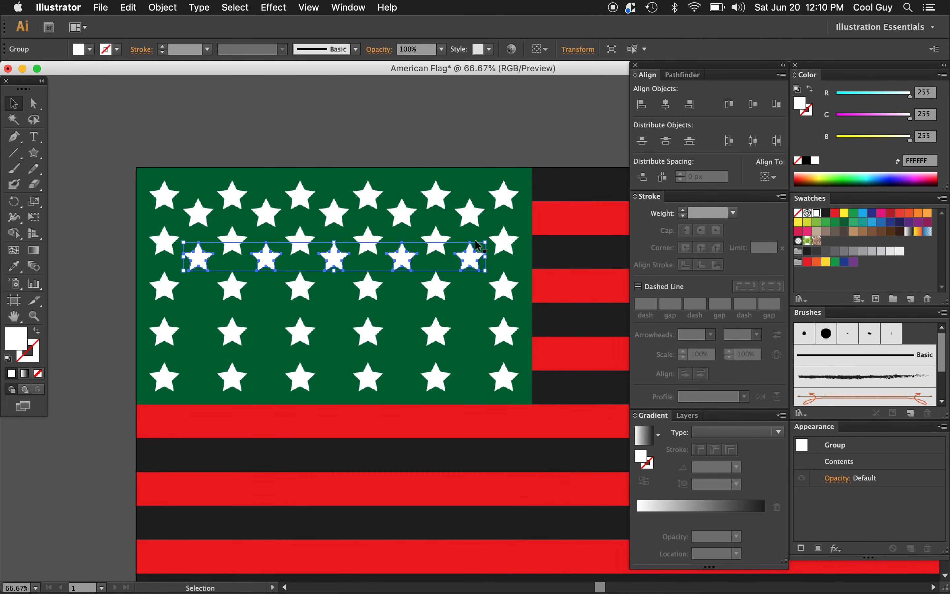
# Step: Paste another five-star row in place and move it straight down between the third and fourth six-star rows
pyautogui.press('super+shift+b')
pyautogui.press('Down')
pyautogui.press('Down')
pyautogui.press('Down')
pyautogui.press('Down')
pyautogui.press('Down')
pyautogui.press('Down')
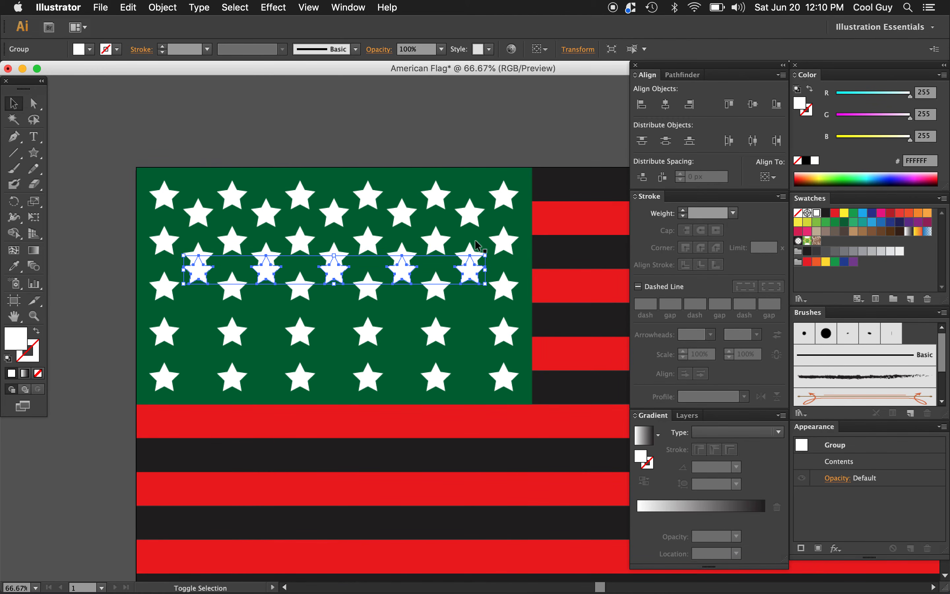
pyautogui.press('Down')
pyautogui.press('Down')
pyautogui.press('Down')
pyautogui.press('Down')
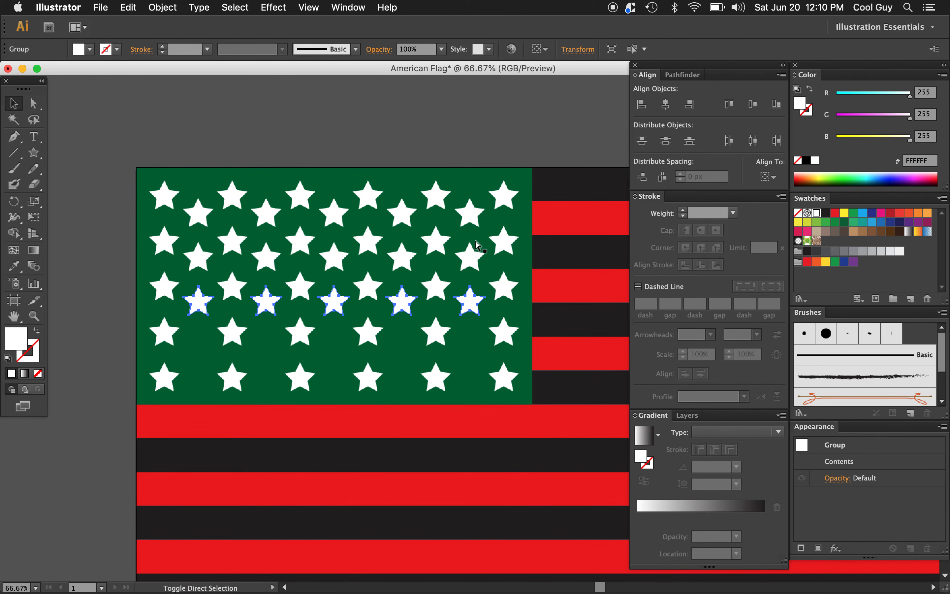
# Step: Paste a fourth five-star row in place and fine-tune its vertical position between the fourth and fifth six-star rows
pyautogui.press('Down')
pyautogui.press('Down')
pyautogui.press('Down')
pyautogui.press('Down')
pyautogui.press('Down')
pyautogui.press('Down')
pyautogui.press('Down')
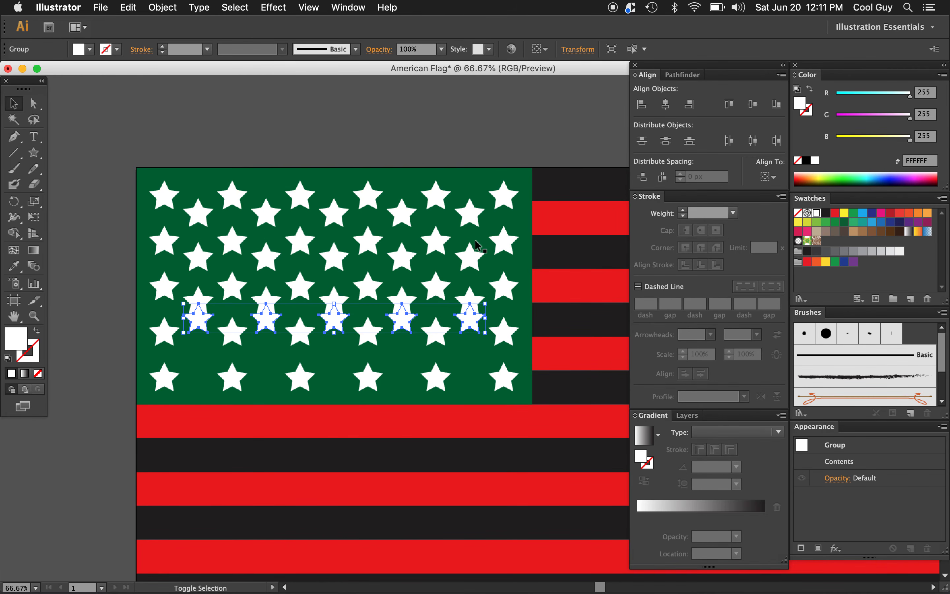
pyautogui.press('Down')
pyautogui.press('Down')
pyautogui.press('Down')
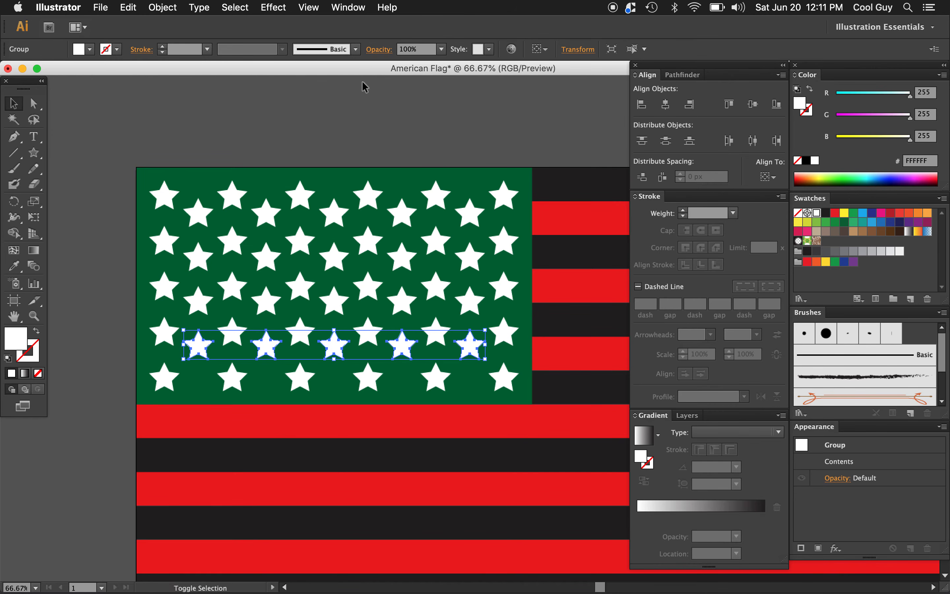
pyautogui.press('Down')
pyautogui.press('Down')
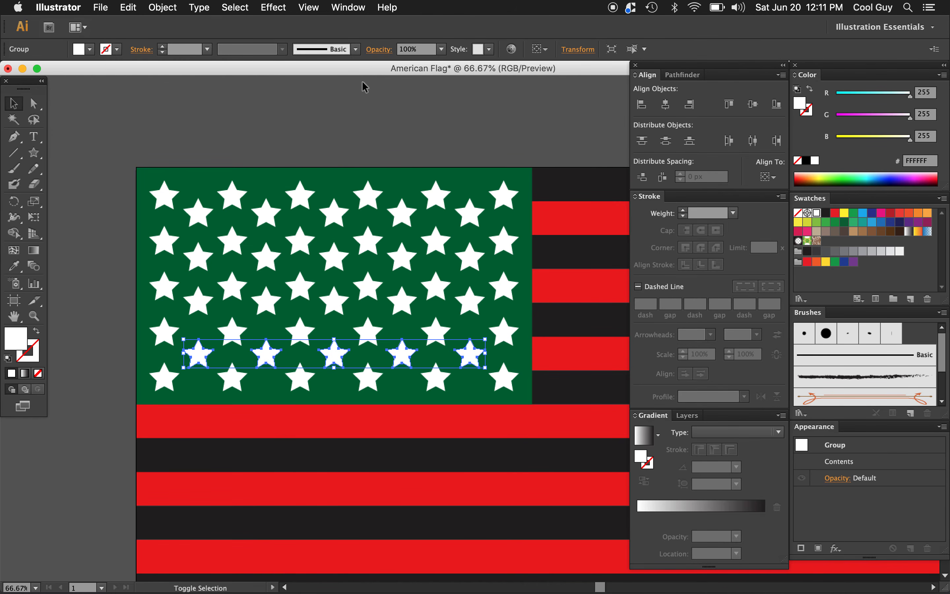
pyautogui.press('Up')
pyautogui.press('Up')
pyautogui.press('Up')
pyautogui.press('Up')
pyautogui.press('Up')
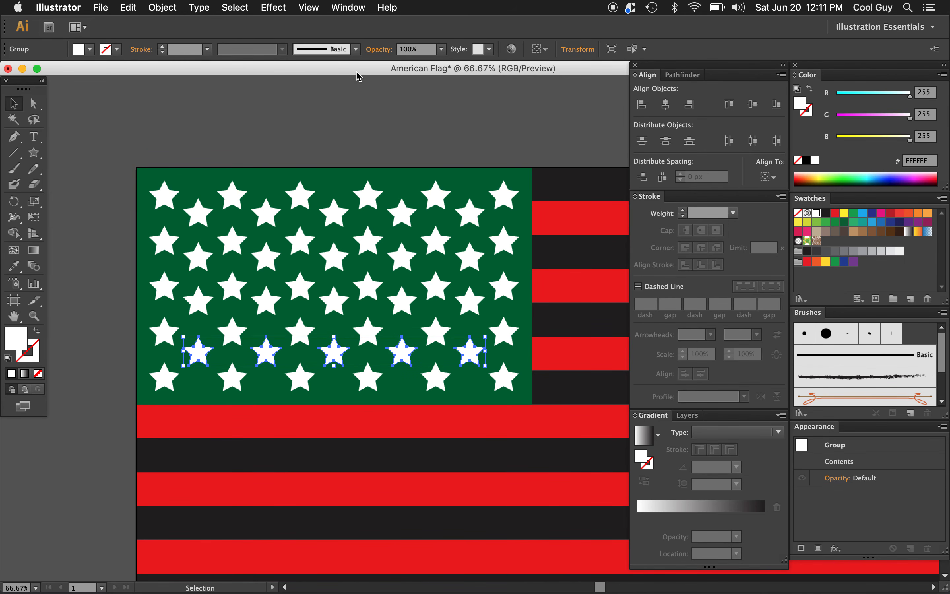
# Step: Distribute the four five-star rows evenly by their vertical centers
pyautogui.keyDown('shift'); pyautogui.click(406, 305); pyautogui.keyUp('shift')
pyautogui.keyDown('shift'); pyautogui.click(406, 264); pyautogui.keyUp('shift')
pyautogui.keyDown('shift'); pyautogui.click(475, 219); pyautogui.keyUp('shift')
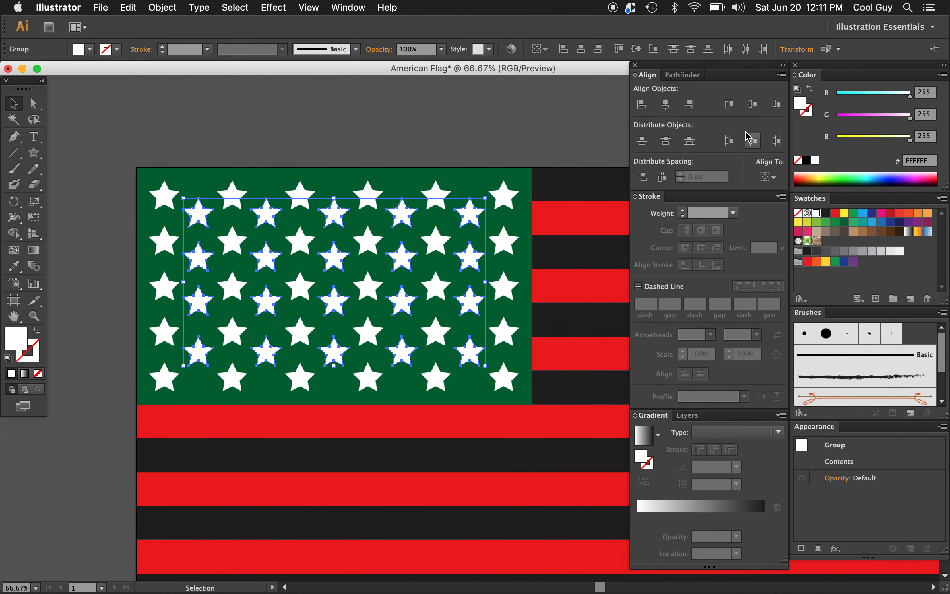
pyautogui.click(667, 143)
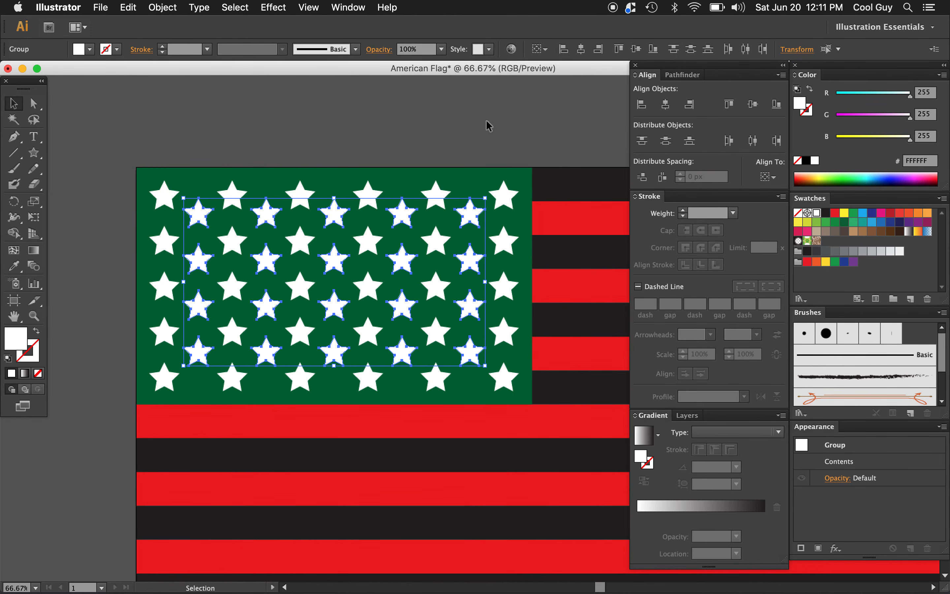
pyautogui.click(531, 139)
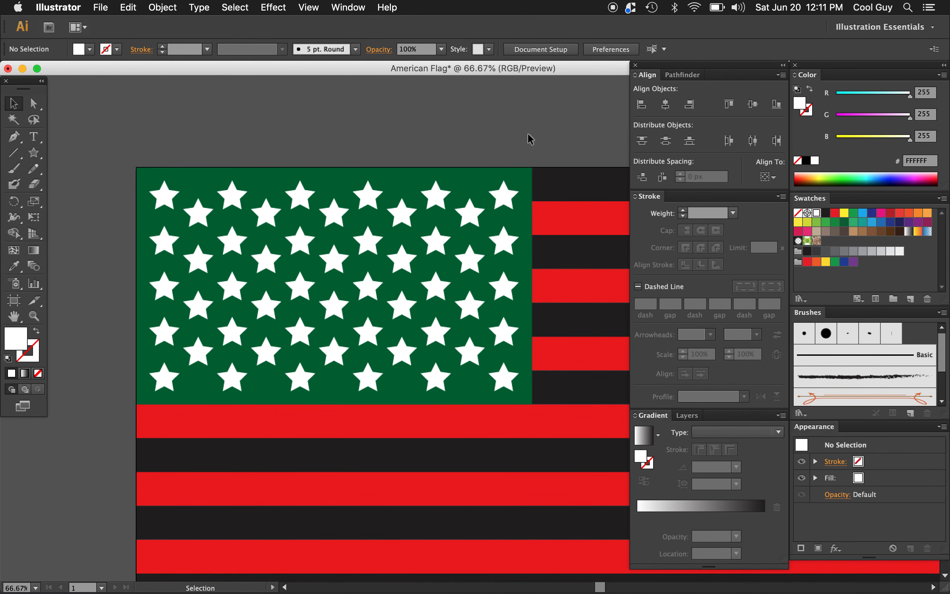
# Step: Select all the stars by their shared fill color, group them and fill the group with black
pyautogui.keyDown('alt'); pyautogui.keyDown('super'); pyautogui.click(540, 300); pyautogui.keyUp('super'); pyautogui.keyUp('alt')
pyautogui.hscroll(3, 540, 300)
pyautogui.scroll(-2, 541, 300)
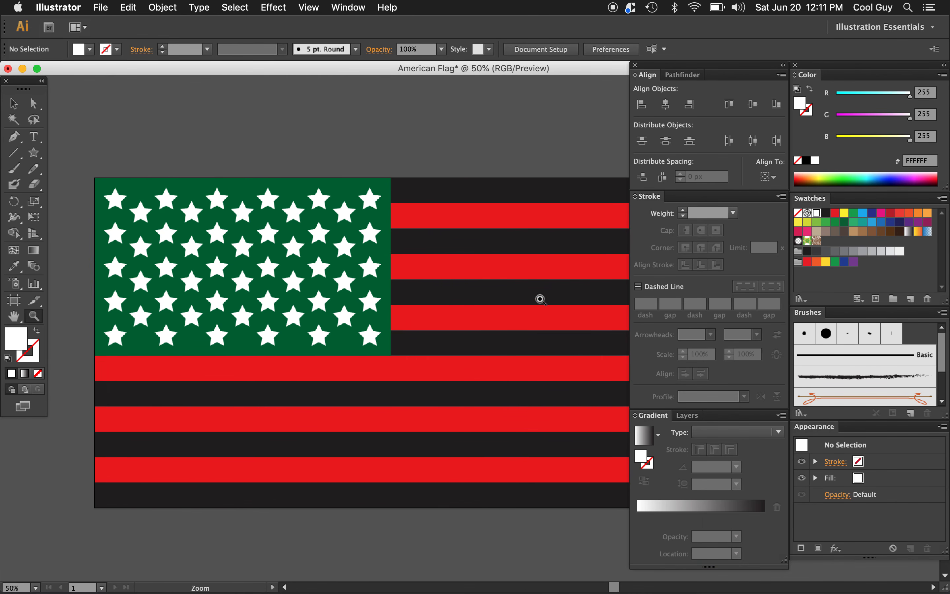
pyautogui.click(365, 192)
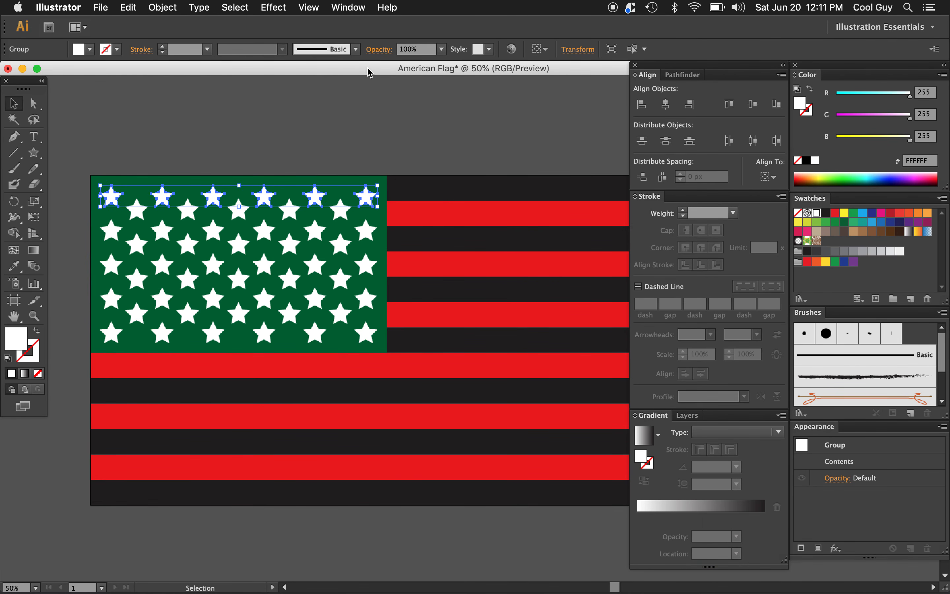
pyautogui.click(233, 7)
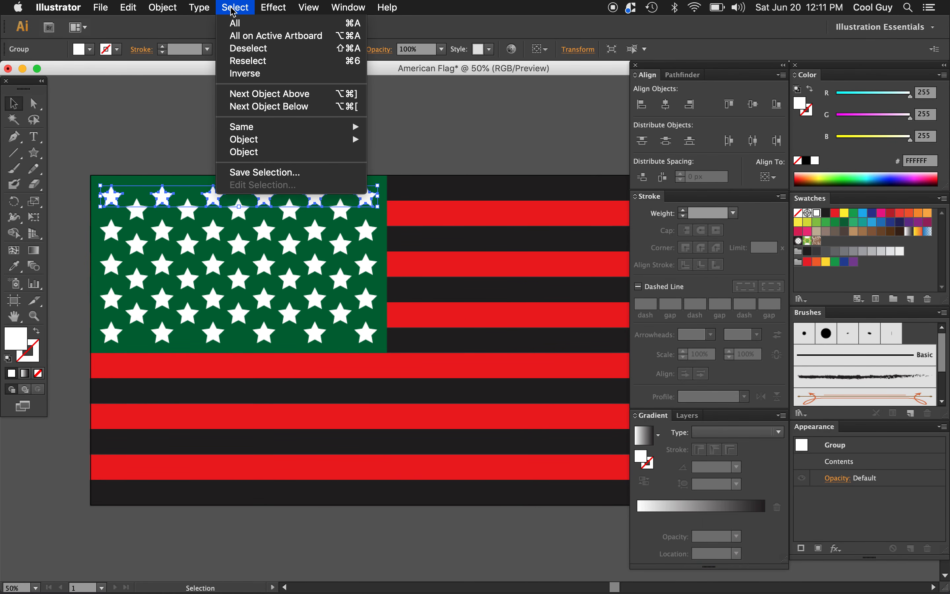
pyautogui.moveTo(295, 128)
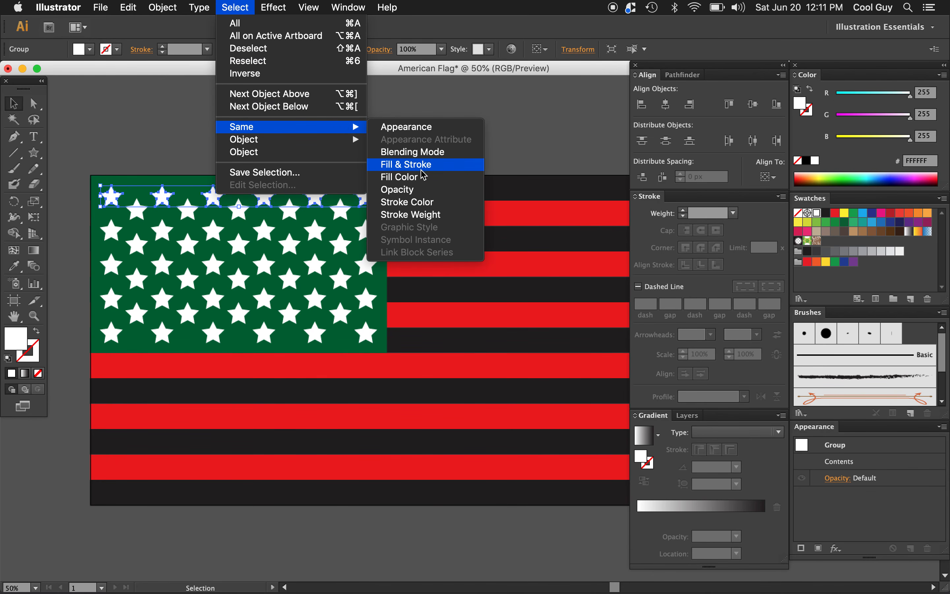
pyautogui.click(421, 178)
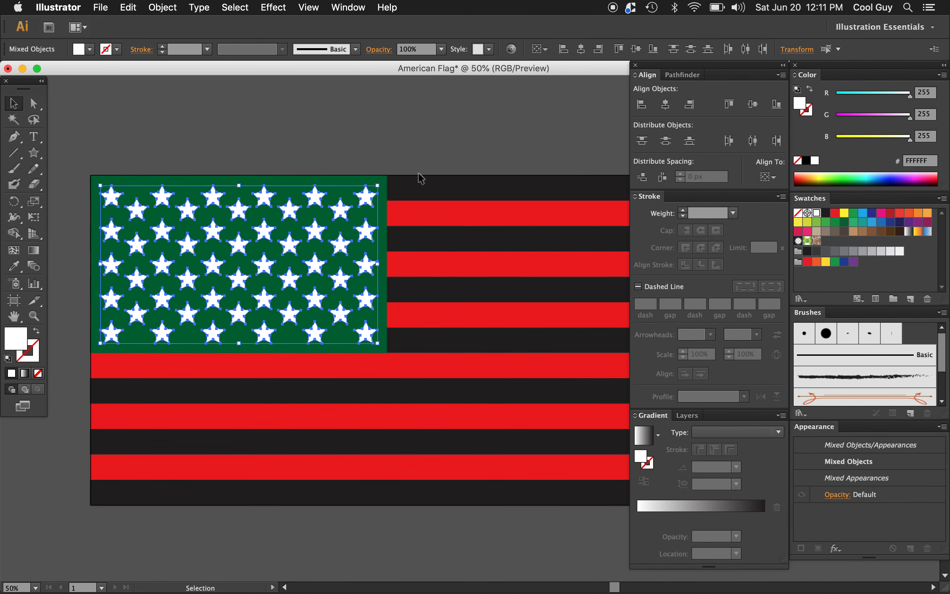
pyautogui.click(826, 213)
pyautogui.click(498, 136)
# Step: Recolor the black stripes red and the original red stripes white
pyautogui.press('z')
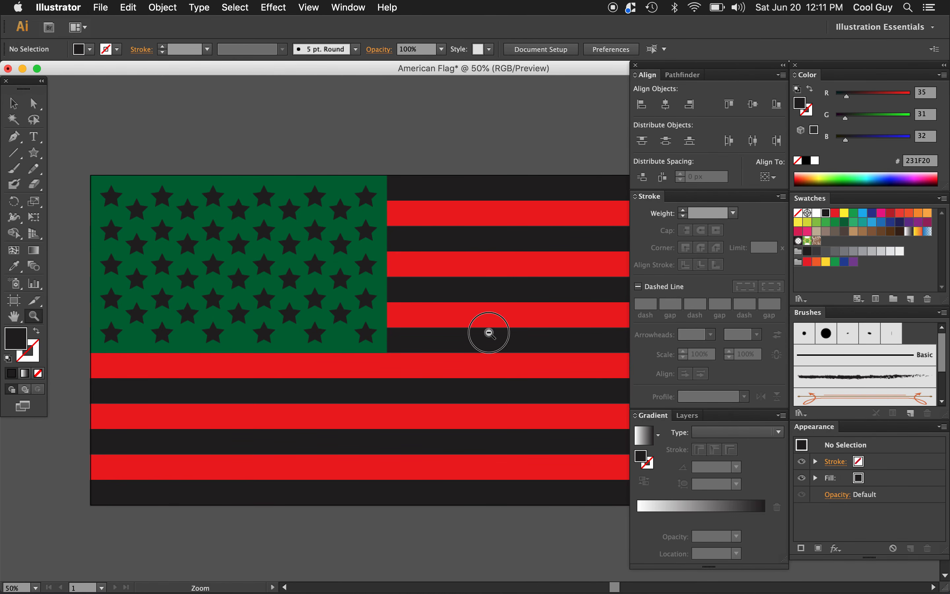
pyautogui.keyDown('alt'); pyautogui.click(489, 334); pyautogui.keyUp('alt')
pyautogui.hscroll(9, 489, 333)
pyautogui.scroll(-2, 489, 333)
pyautogui.hscroll(-4, 489, 334)
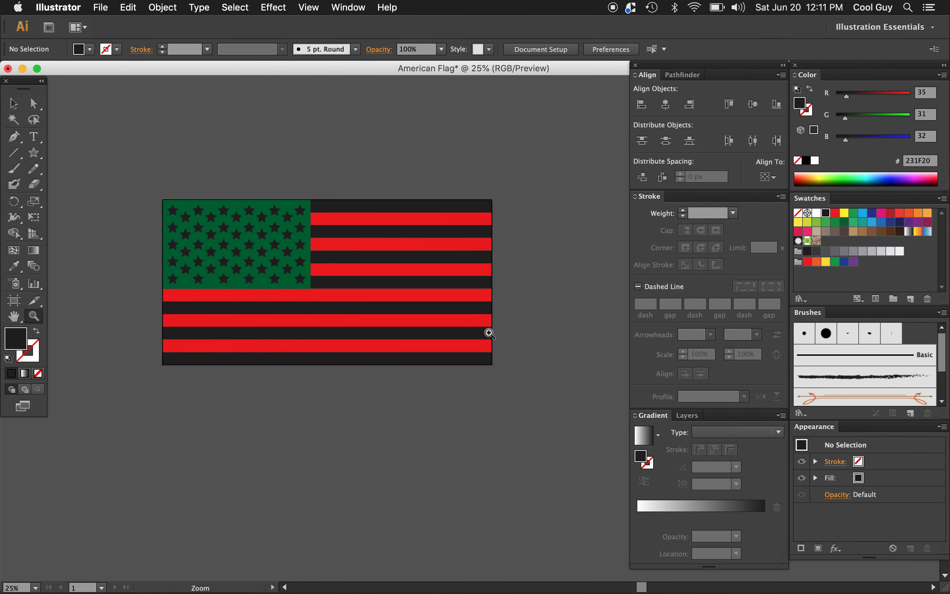
pyautogui.press('v')
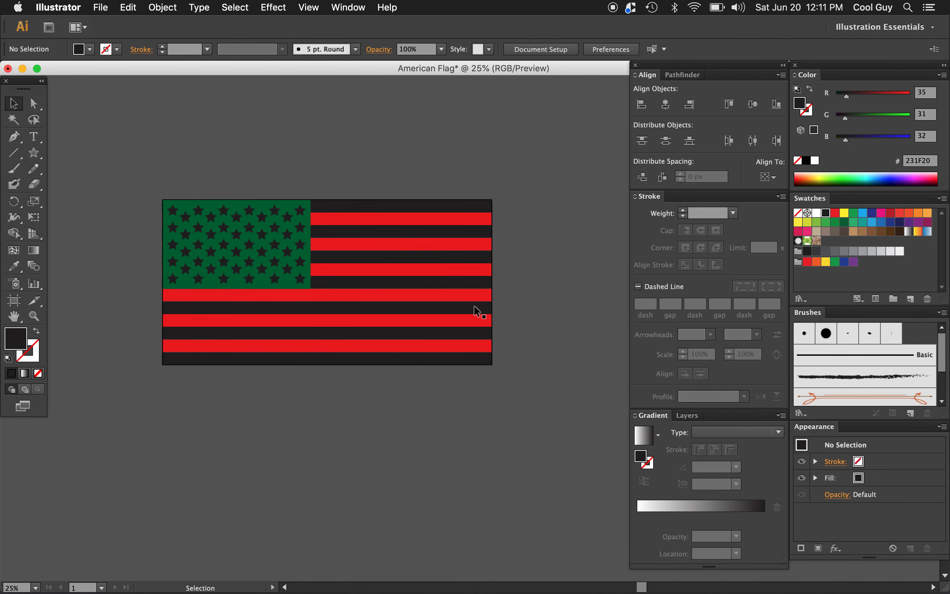
pyautogui.hscroll(-3, 474, 306)
pyautogui.scroll(-1, 475, 306)
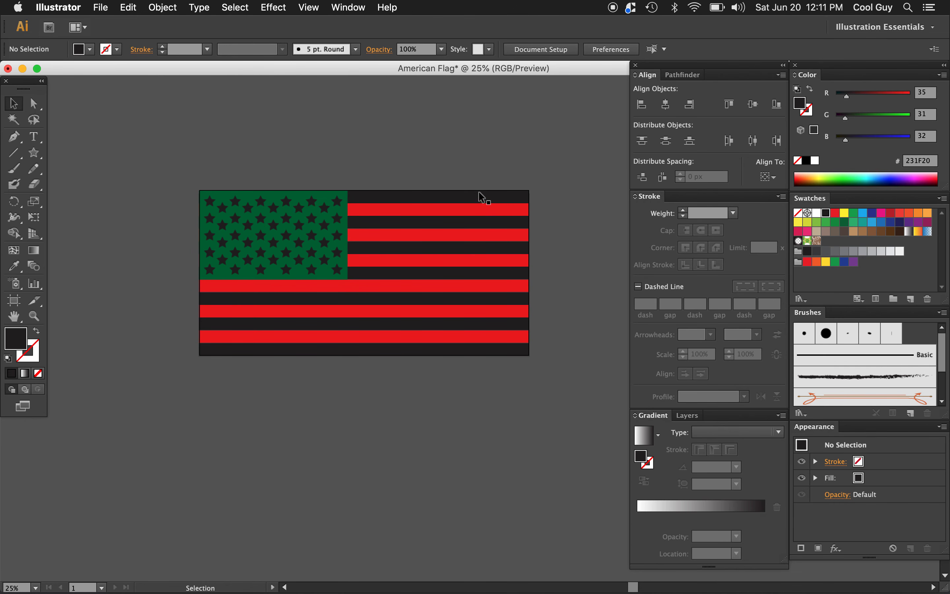
pyautogui.click(480, 200)
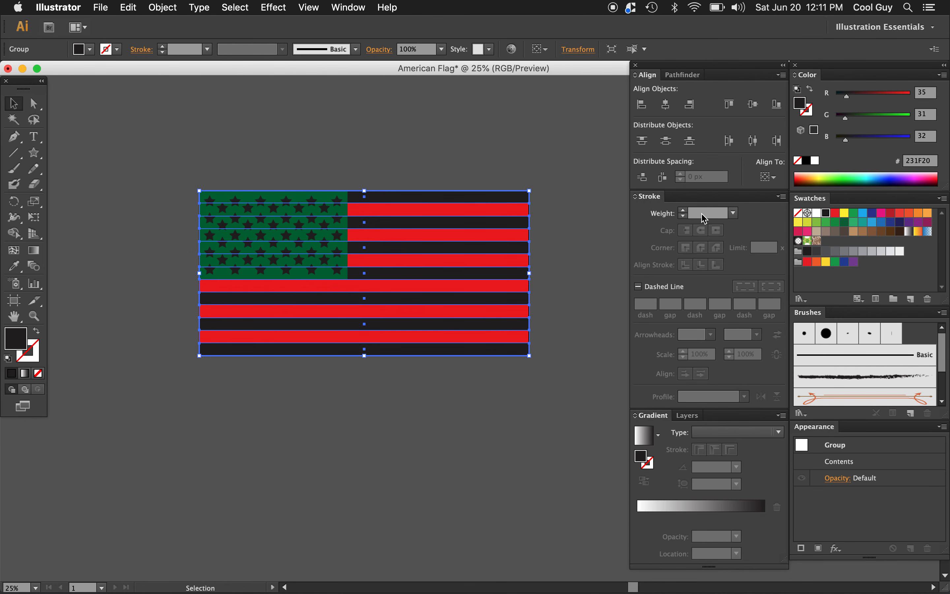
pyautogui.click(835, 212)
pyautogui.click(515, 213)
pyautogui.click(817, 212)
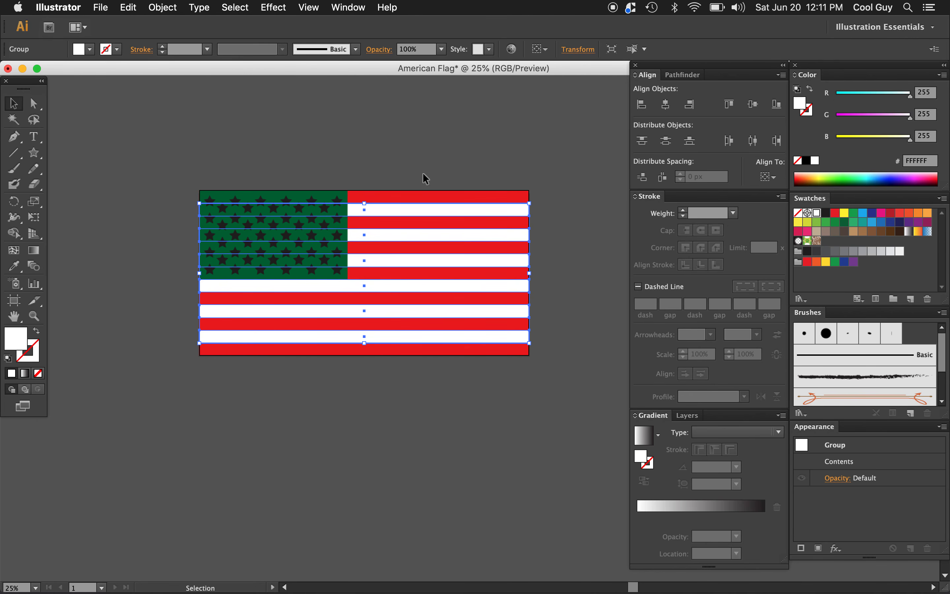
# Step: Fill the green canton rectangle with blue and the star group with white
pyautogui.click(345, 196)
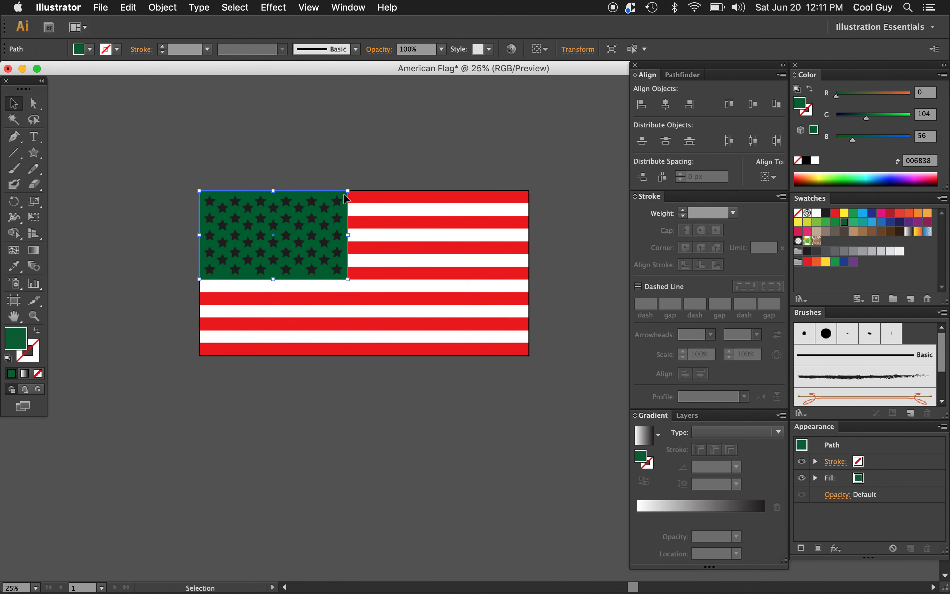
pyautogui.click(882, 222)
pyautogui.click(324, 213)
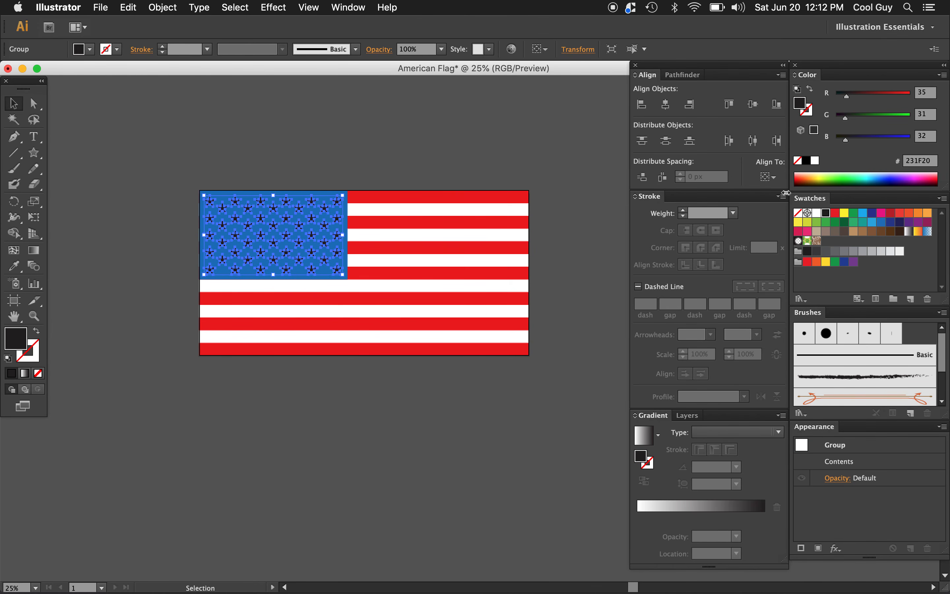
pyautogui.click(817, 213)
pyautogui.click(583, 163)
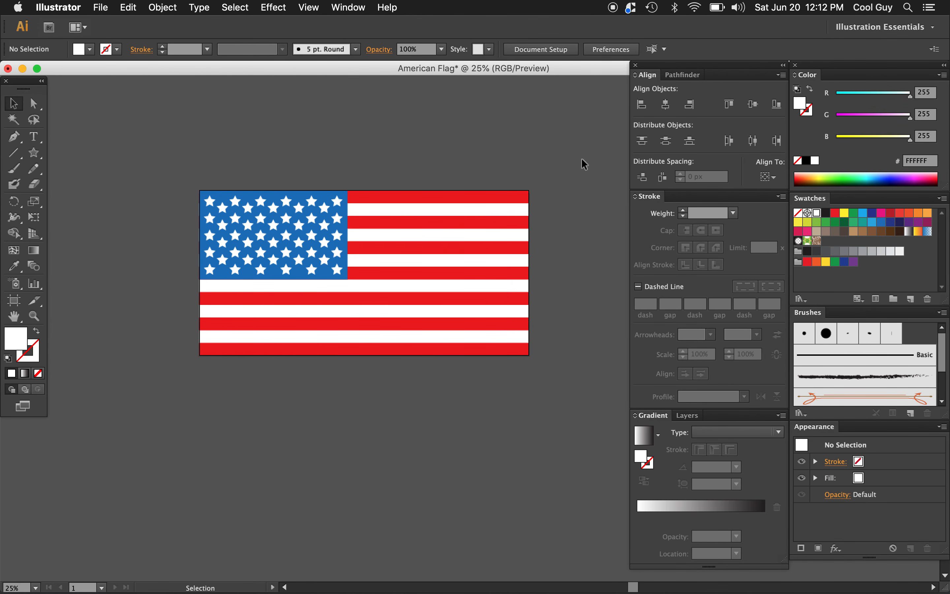